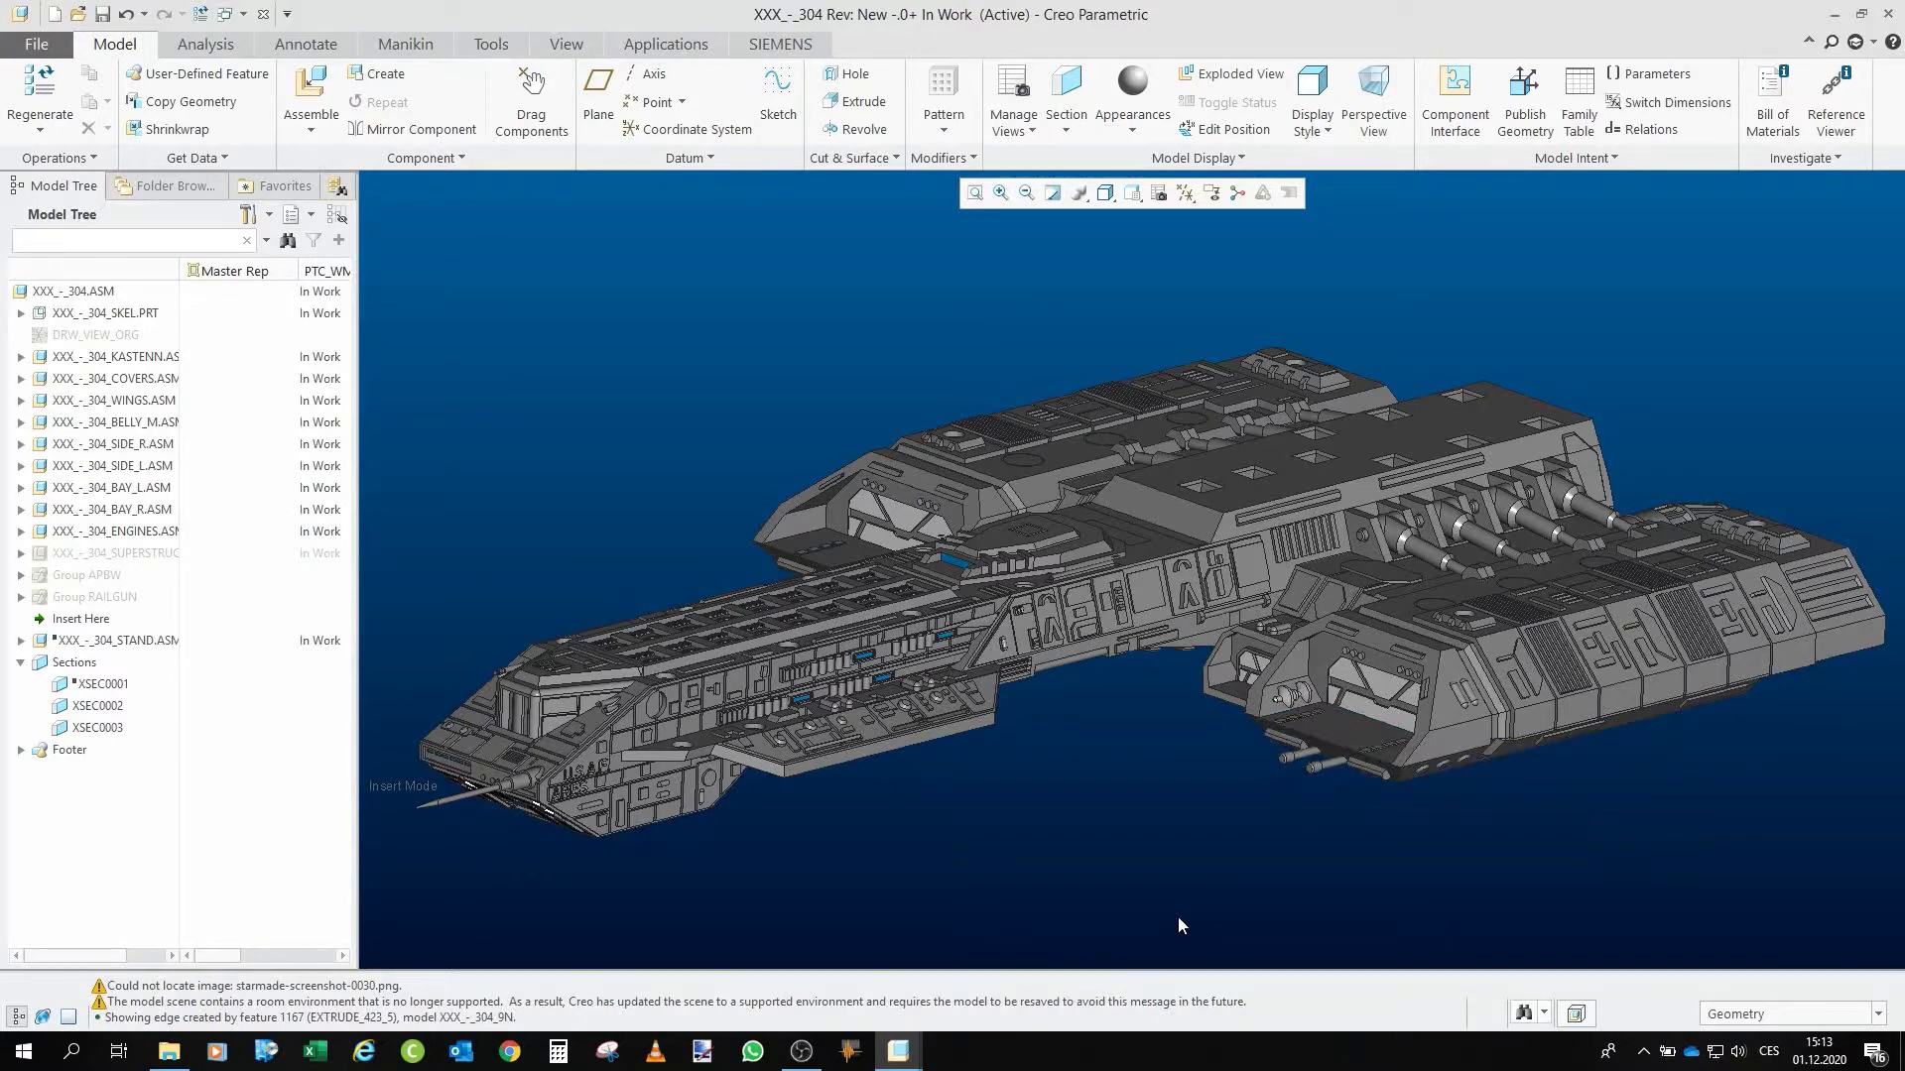
Unhide all hidden components of the ship from the View tab's Show menu
{"action": "left_click_drag", "start_coordinate": [1109, 819], "coordinate": [1331, 866]}
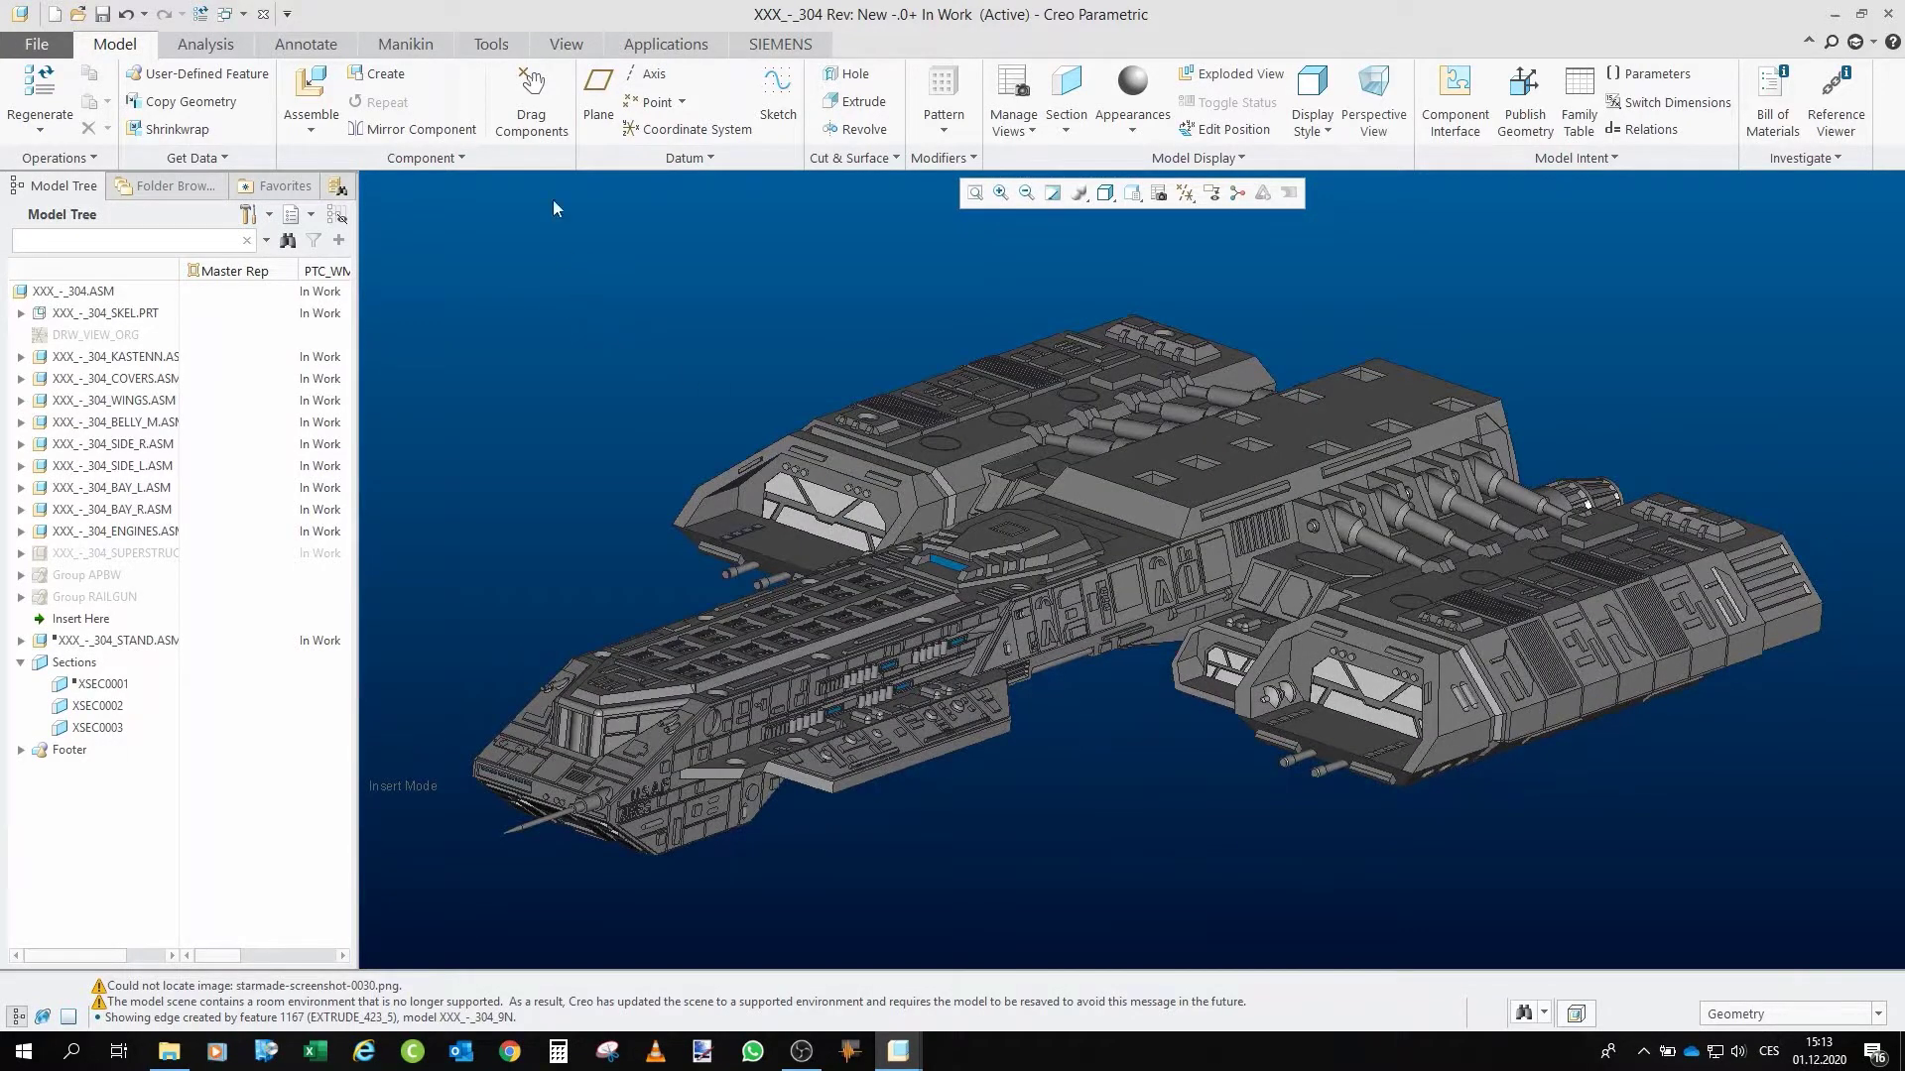
{"action": "left_click", "coordinate": [566, 43]}
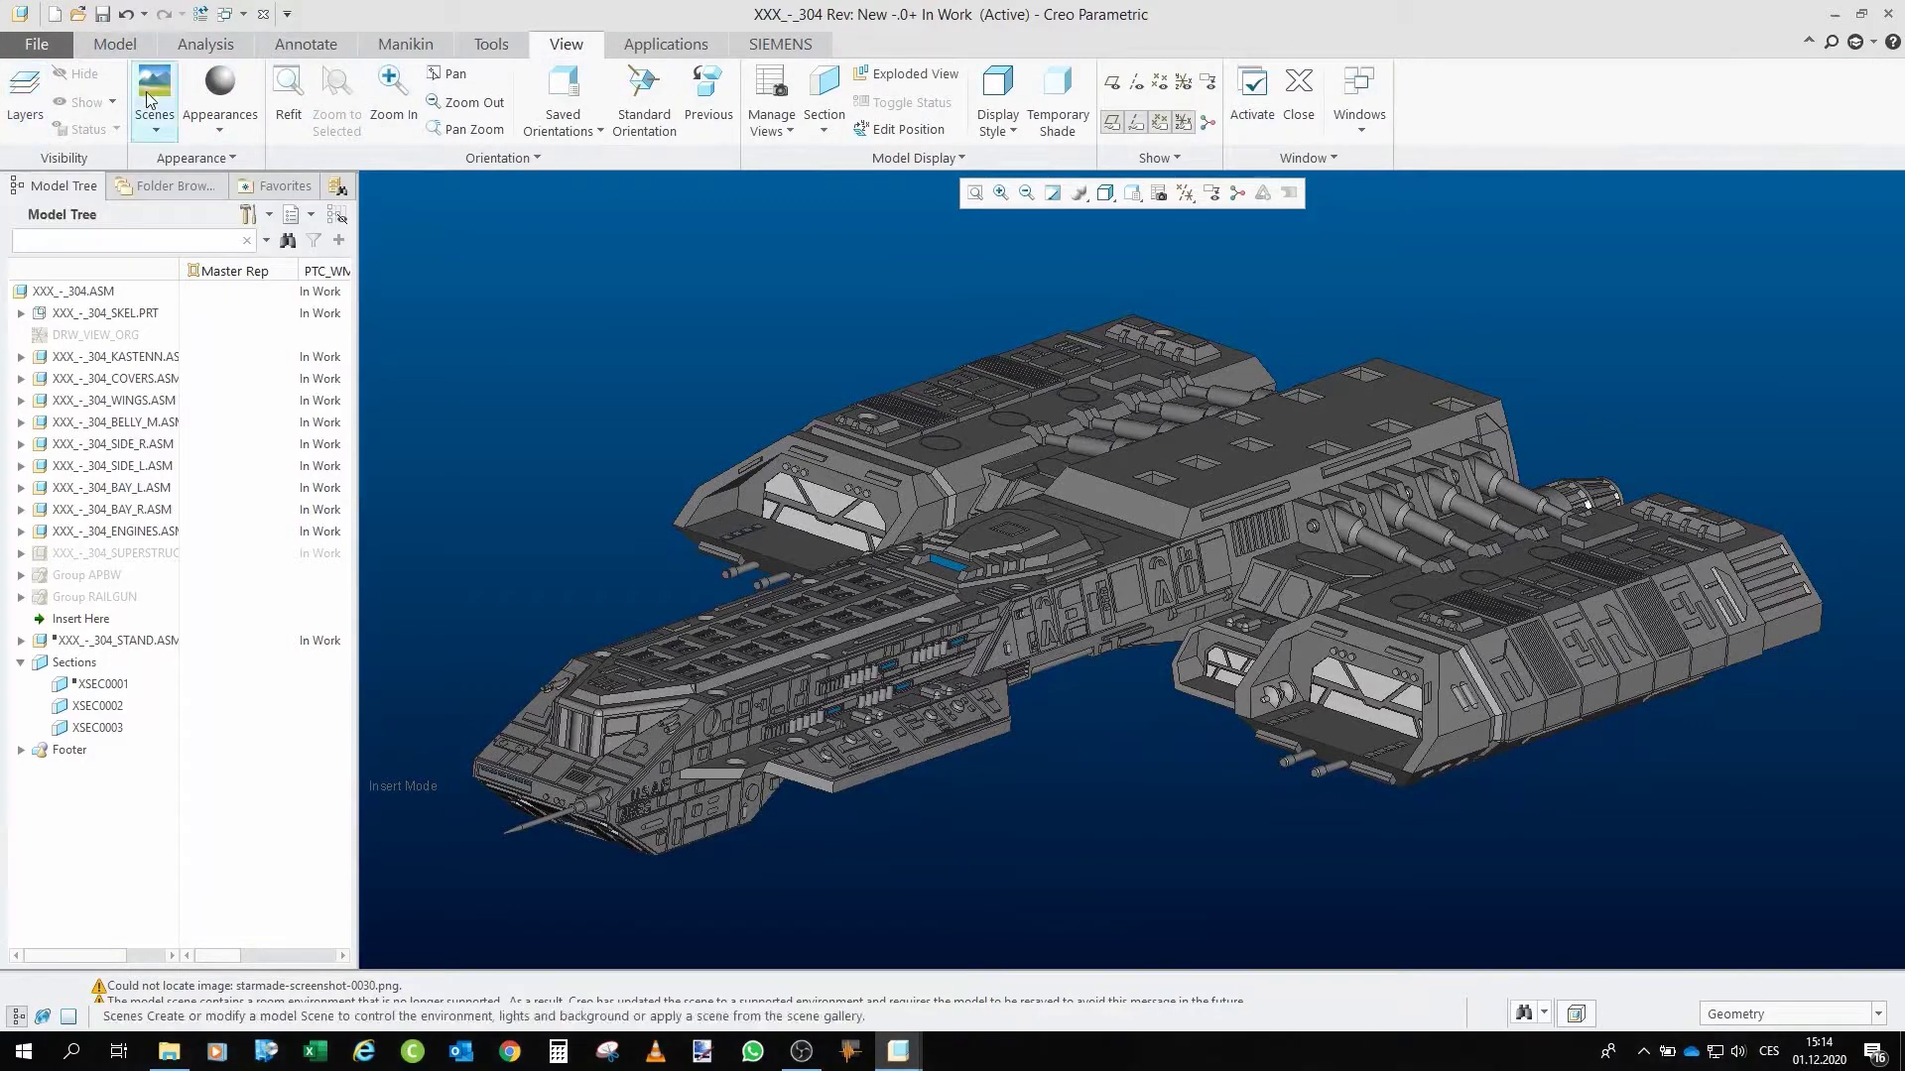
{"action": "left_click", "coordinate": [112, 101]}
{"action": "left_click", "coordinate": [120, 154]}
Highlight the superstructure, Group APBW and Group RAILGUN in the model tree
{"action": "scroll", "coordinate": [611, 383], "scroll_direction": "down", "scroll_amount": 2}
{"action": "scroll", "coordinate": [1098, 413], "scroll_direction": "up", "scroll_amount": 3}
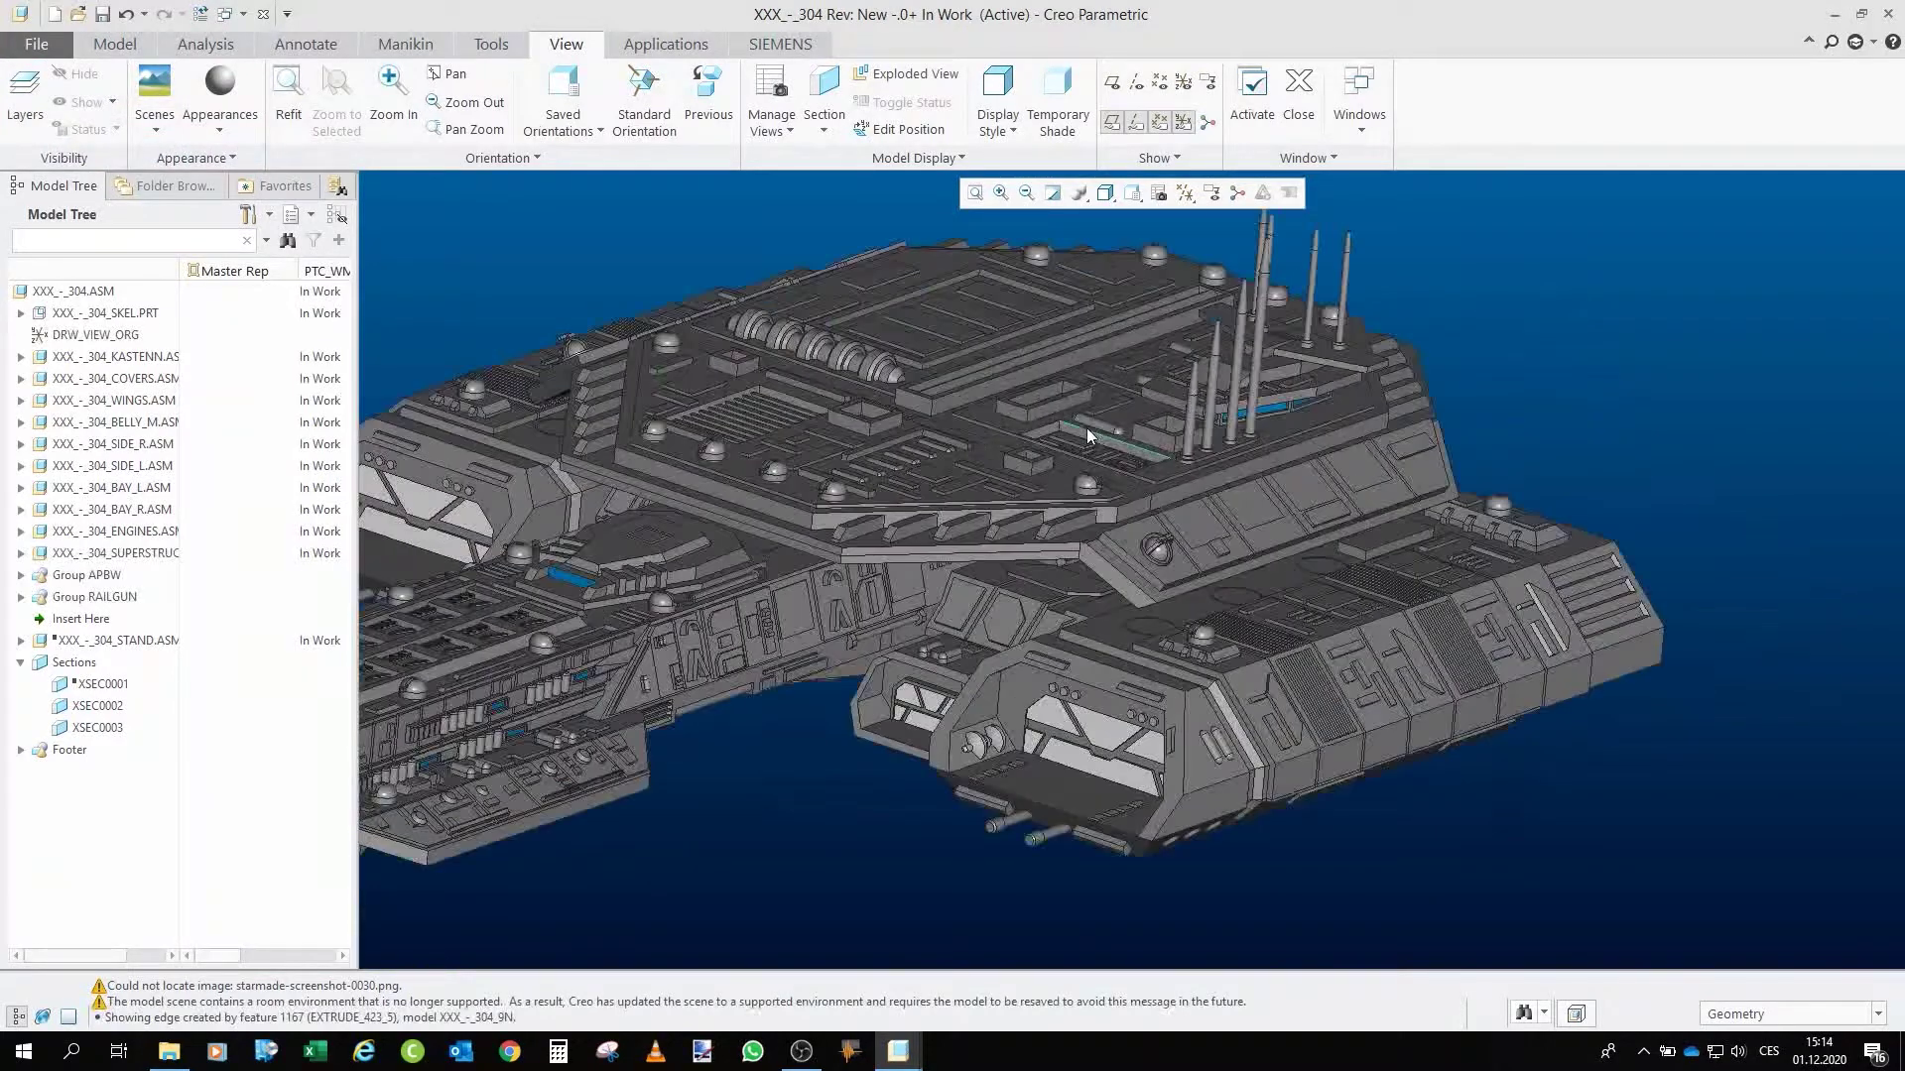
{"action": "scroll", "coordinate": [948, 482], "scroll_direction": "down", "scroll_amount": 1}
{"action": "left_click", "coordinate": [117, 552]}
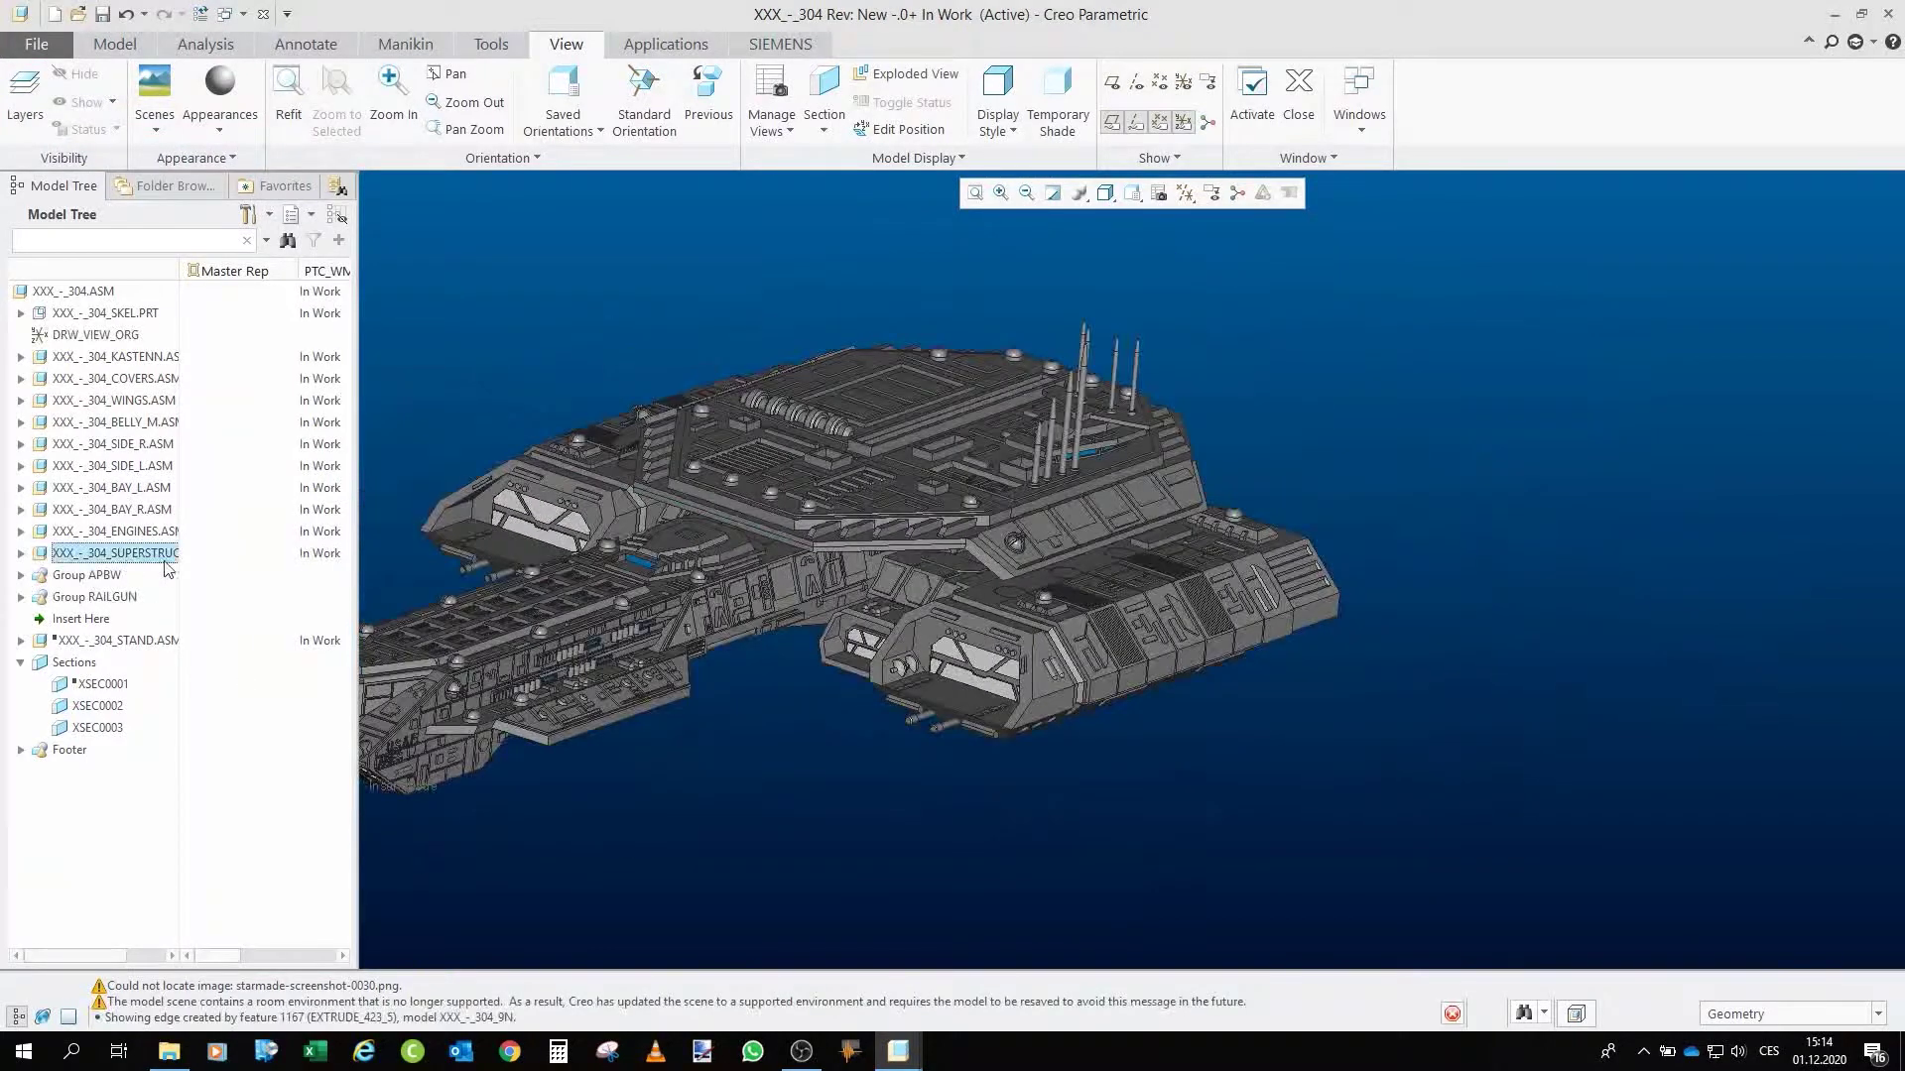
{"action": "left_click_drag", "start_coordinate": [695, 415], "coordinate": [616, 823]}
{"action": "left_click", "coordinate": [99, 576]}
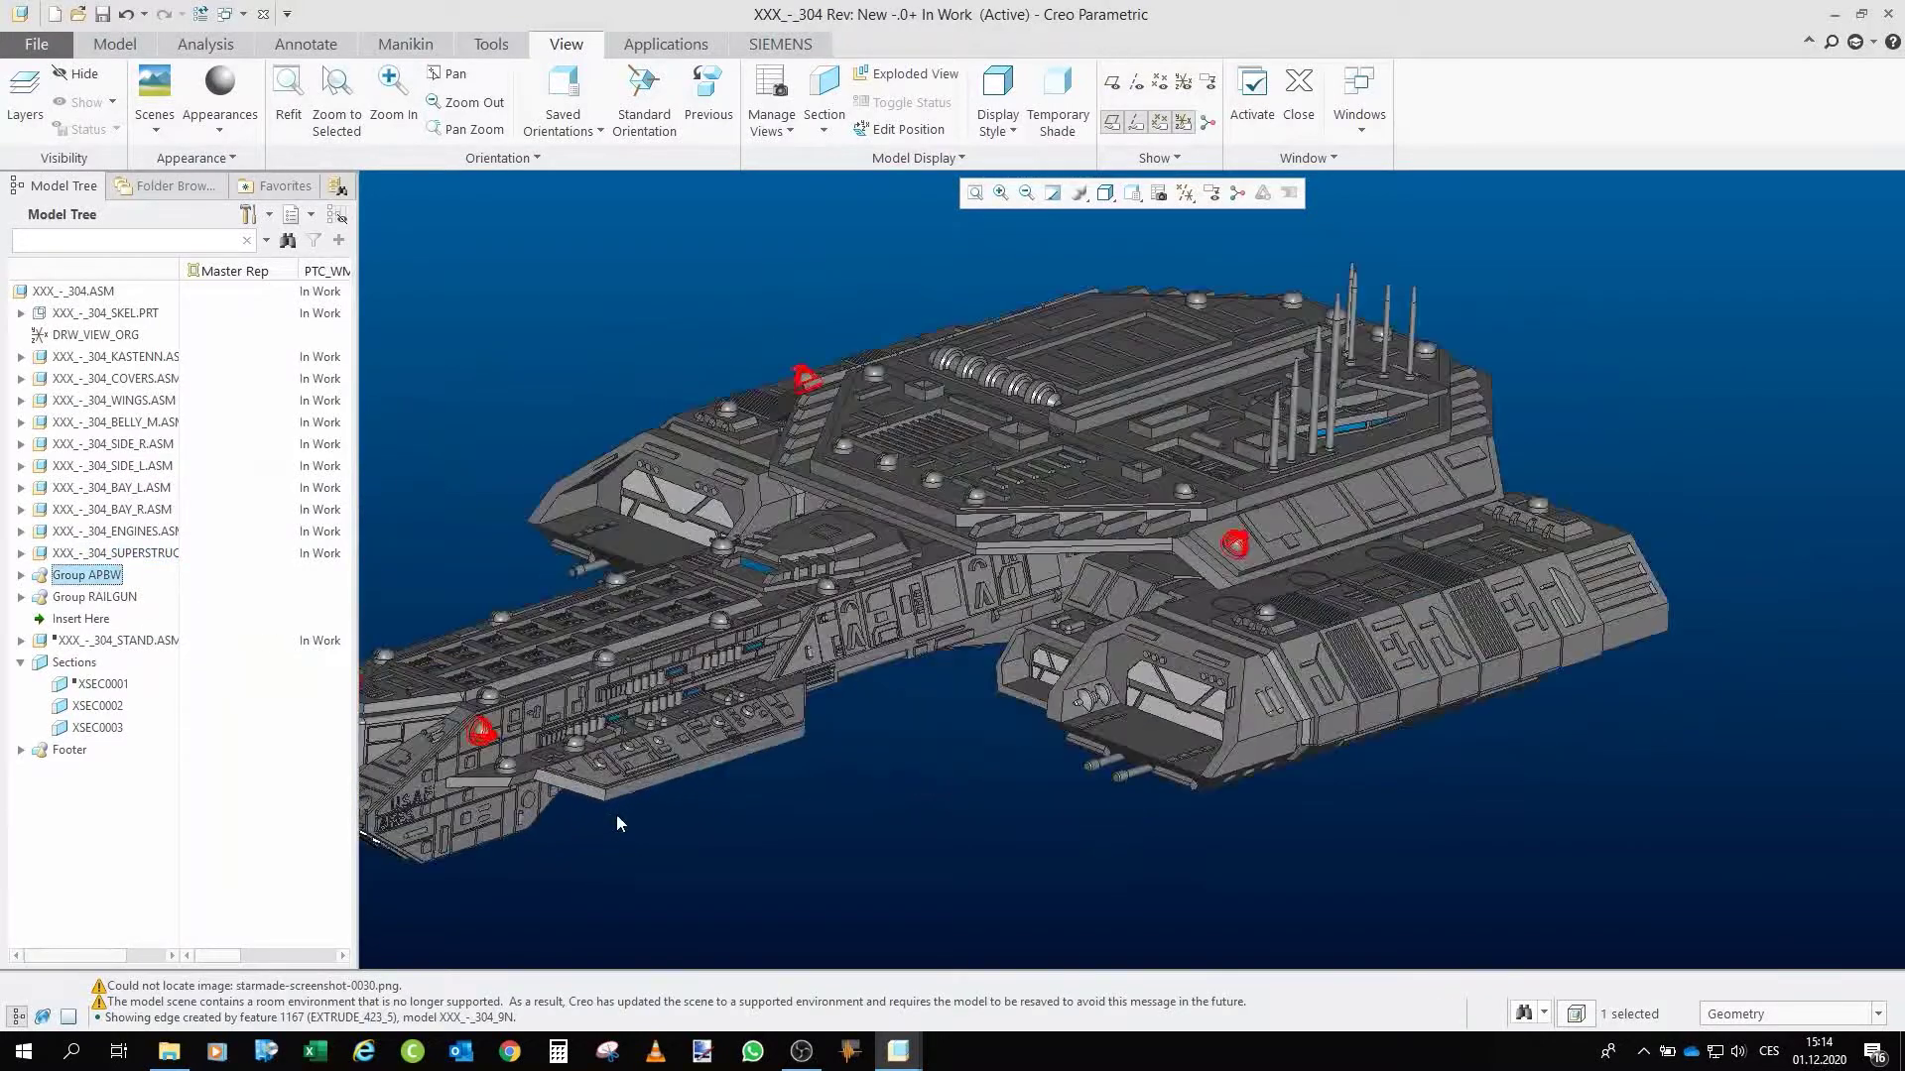
{"action": "mouse_move", "coordinate": [1087, 694]}
{"action": "left_mouse_down"}
{"action": "mouse_move", "coordinate": [1240, 699]}
{"action": "mouse_move", "coordinate": [992, 703]}
{"action": "mouse_move", "coordinate": [1092, 704]}
{"action": "left_mouse_up"}
{"action": "left_click", "coordinate": [373, 639]}
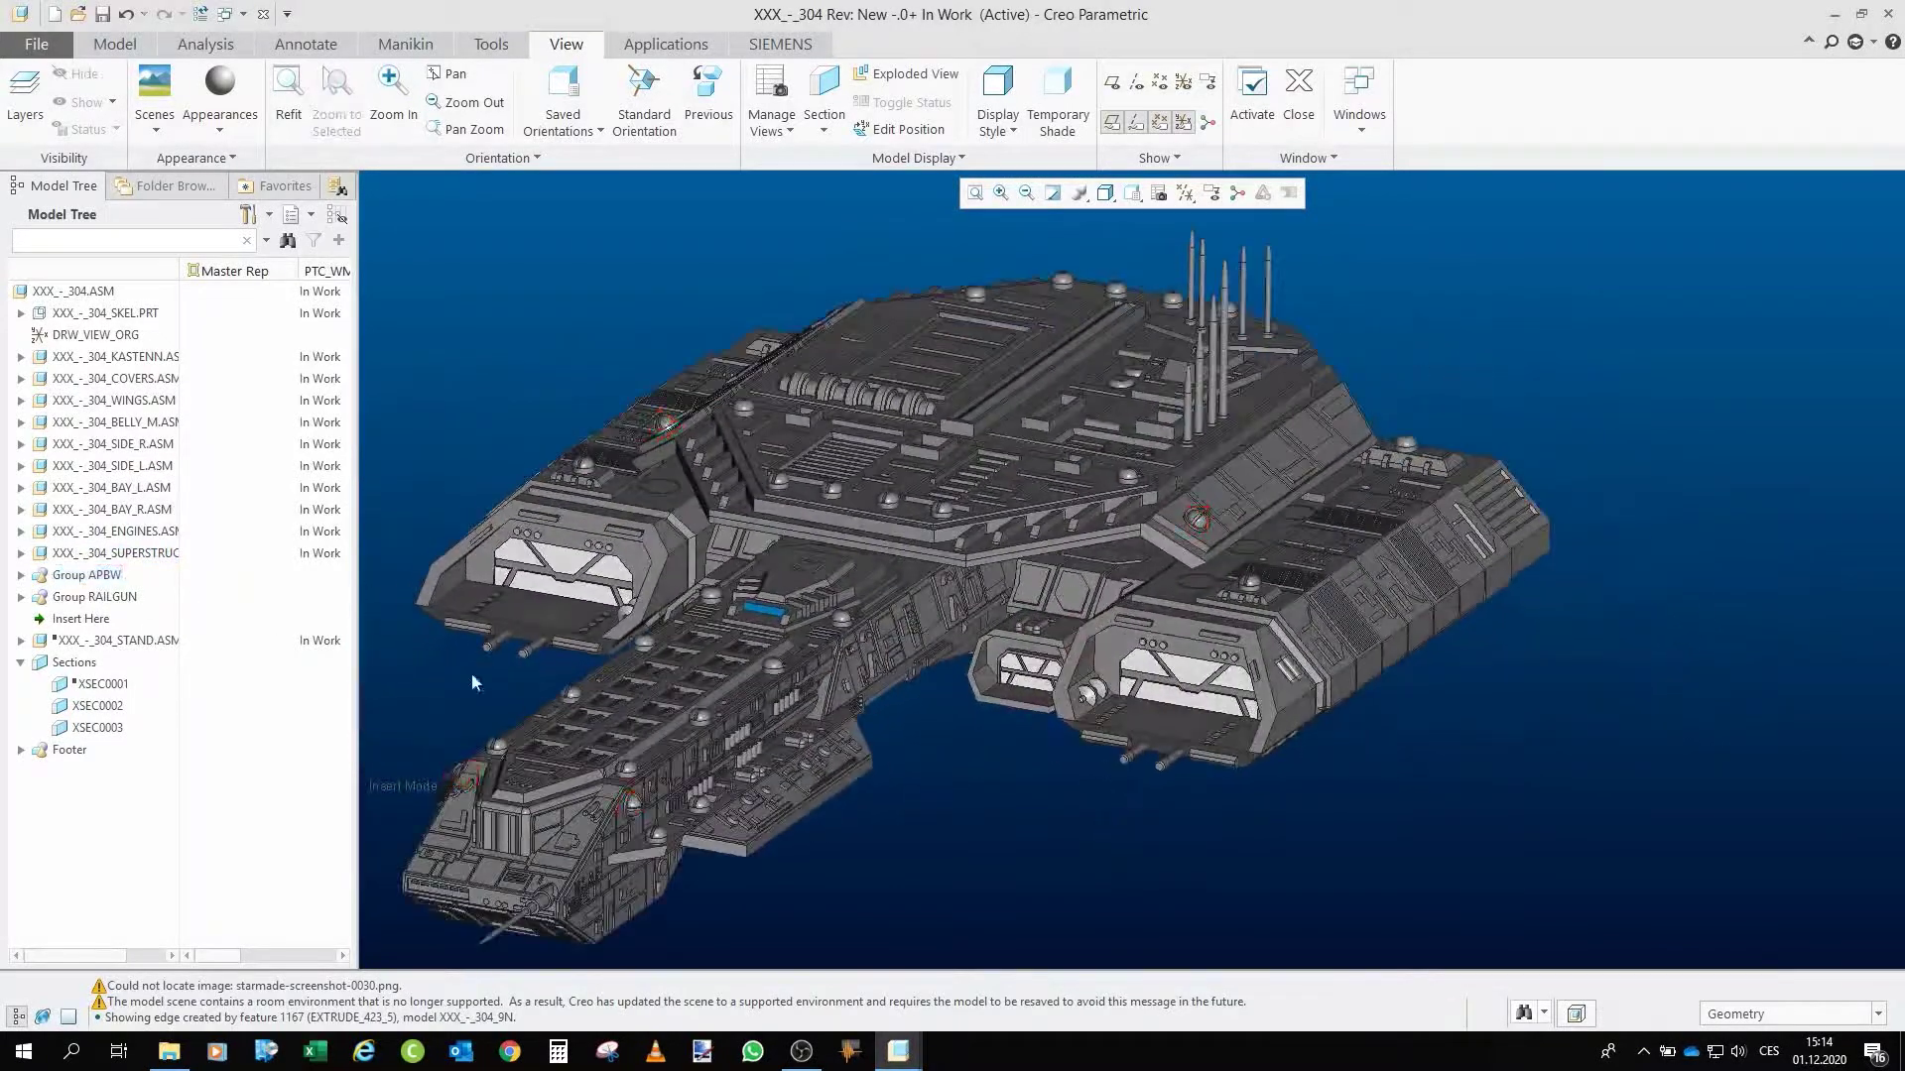
{"action": "left_click", "coordinate": [94, 596]}
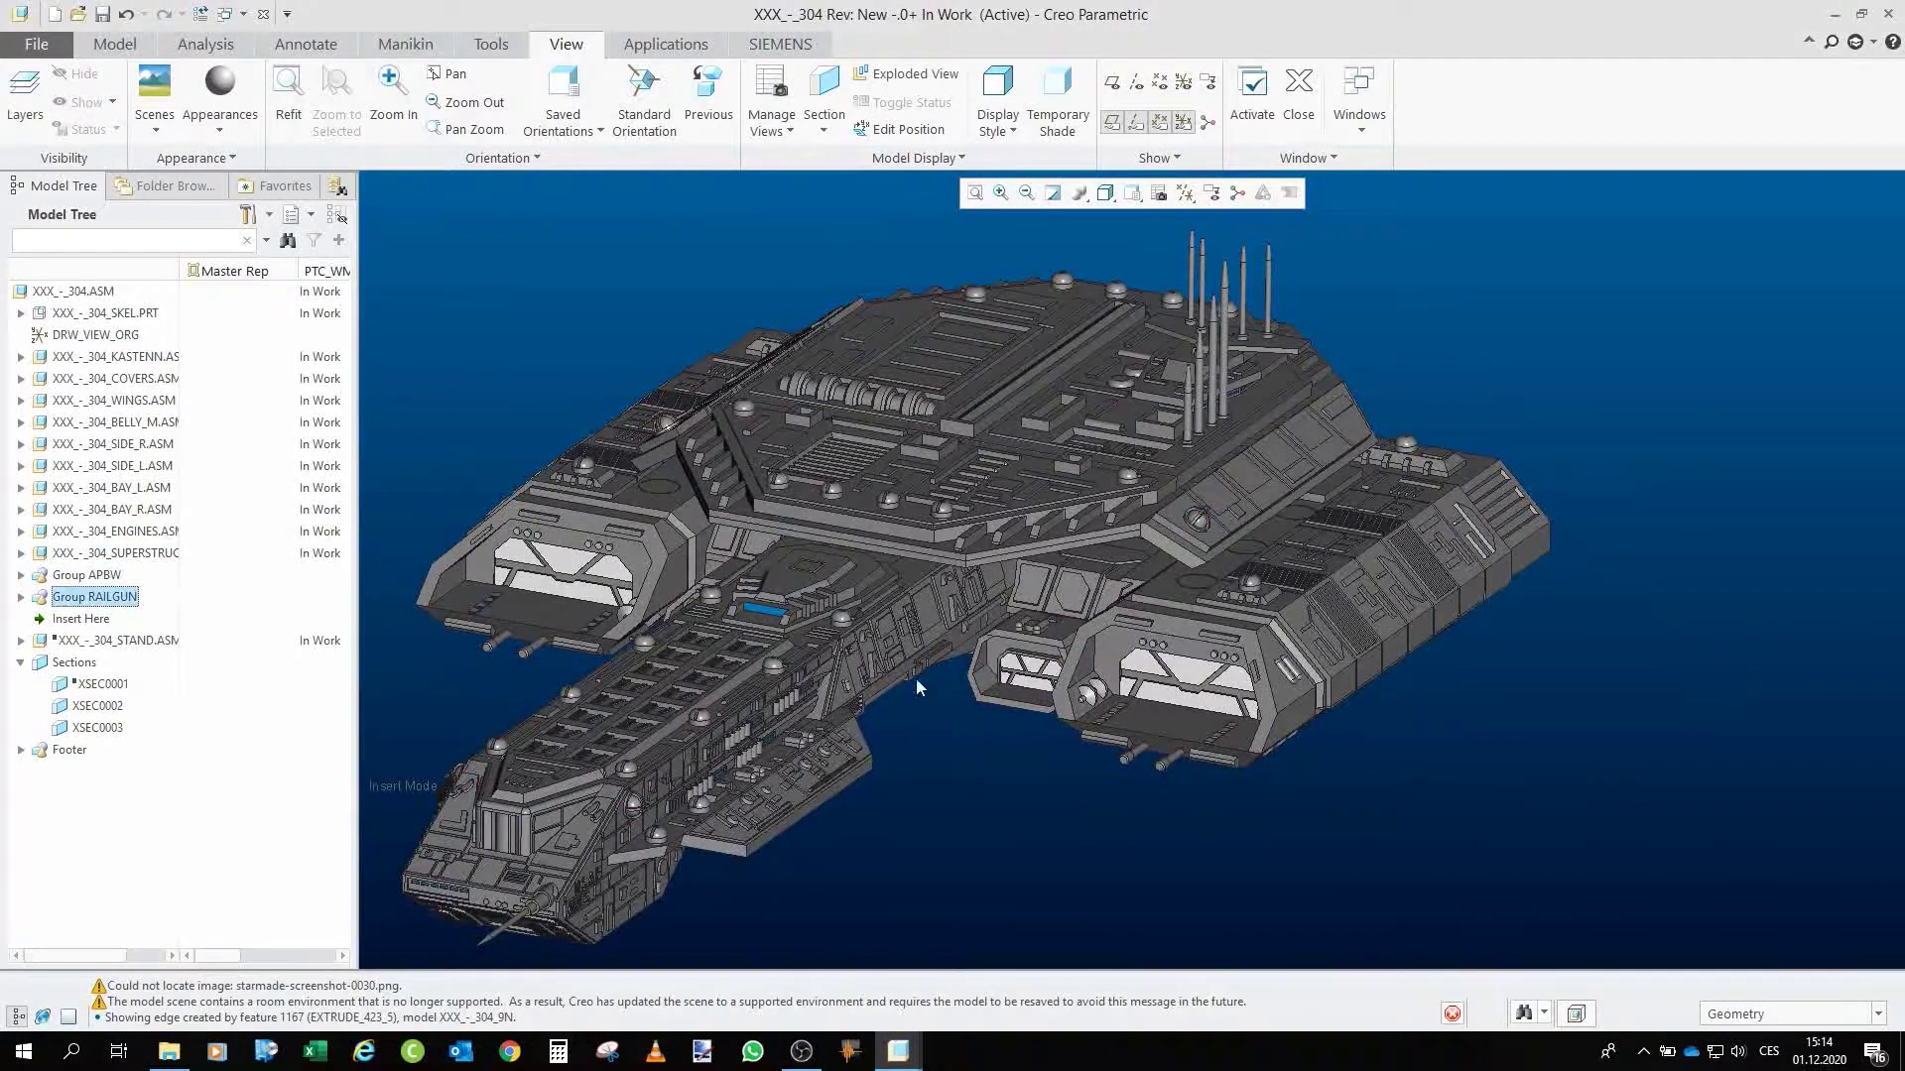
{"action": "mouse_move", "coordinate": [933, 699]}
{"action": "left_mouse_down"}
{"action": "mouse_move", "coordinate": [885, 724]}
{"action": "mouse_move", "coordinate": [982, 623]}
{"action": "left_mouse_up"}
{"action": "scroll", "coordinate": [982, 623], "scroll_direction": "down", "scroll_amount": 6}
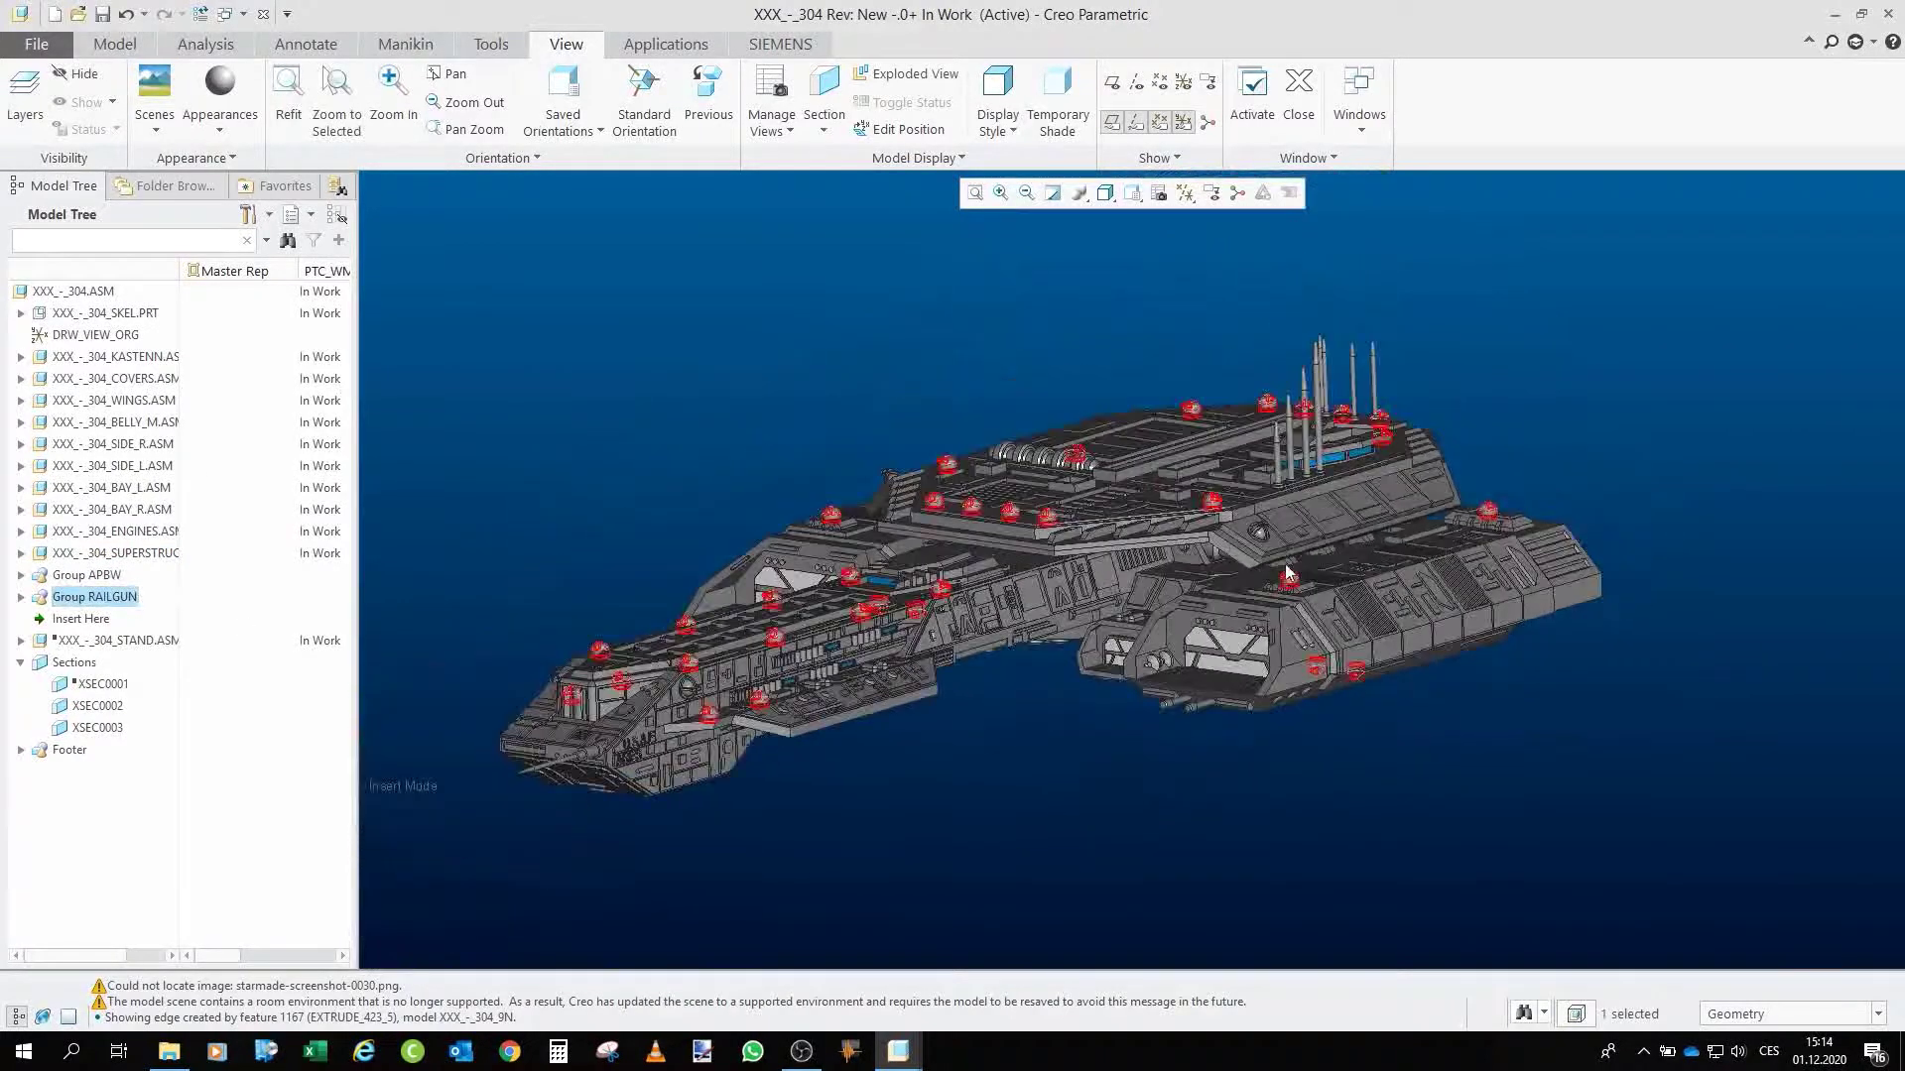
{"action": "left_click_drag", "start_coordinate": [1180, 576], "coordinate": [1029, 567]}
{"action": "scroll", "coordinate": [1030, 567], "scroll_direction": "up", "scroll_amount": 2}
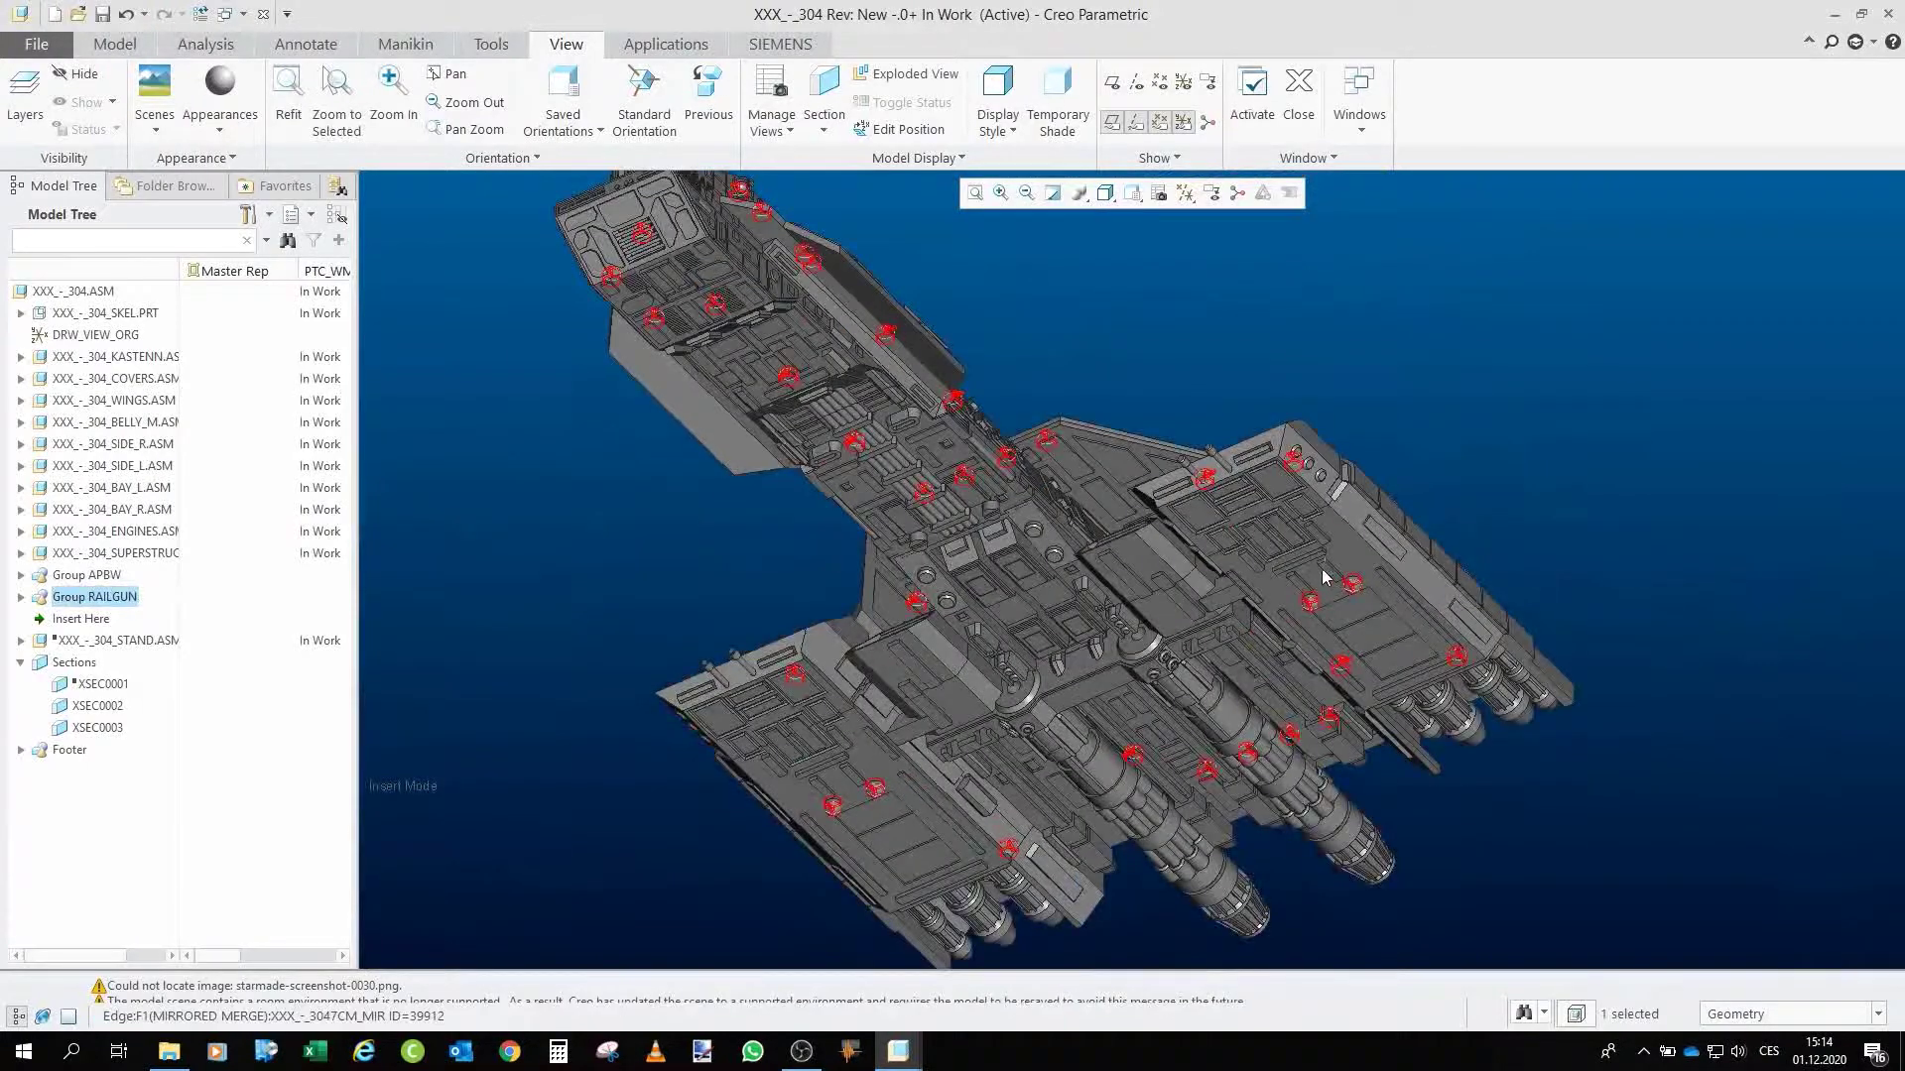
{"action": "left_click", "coordinate": [1559, 514]}
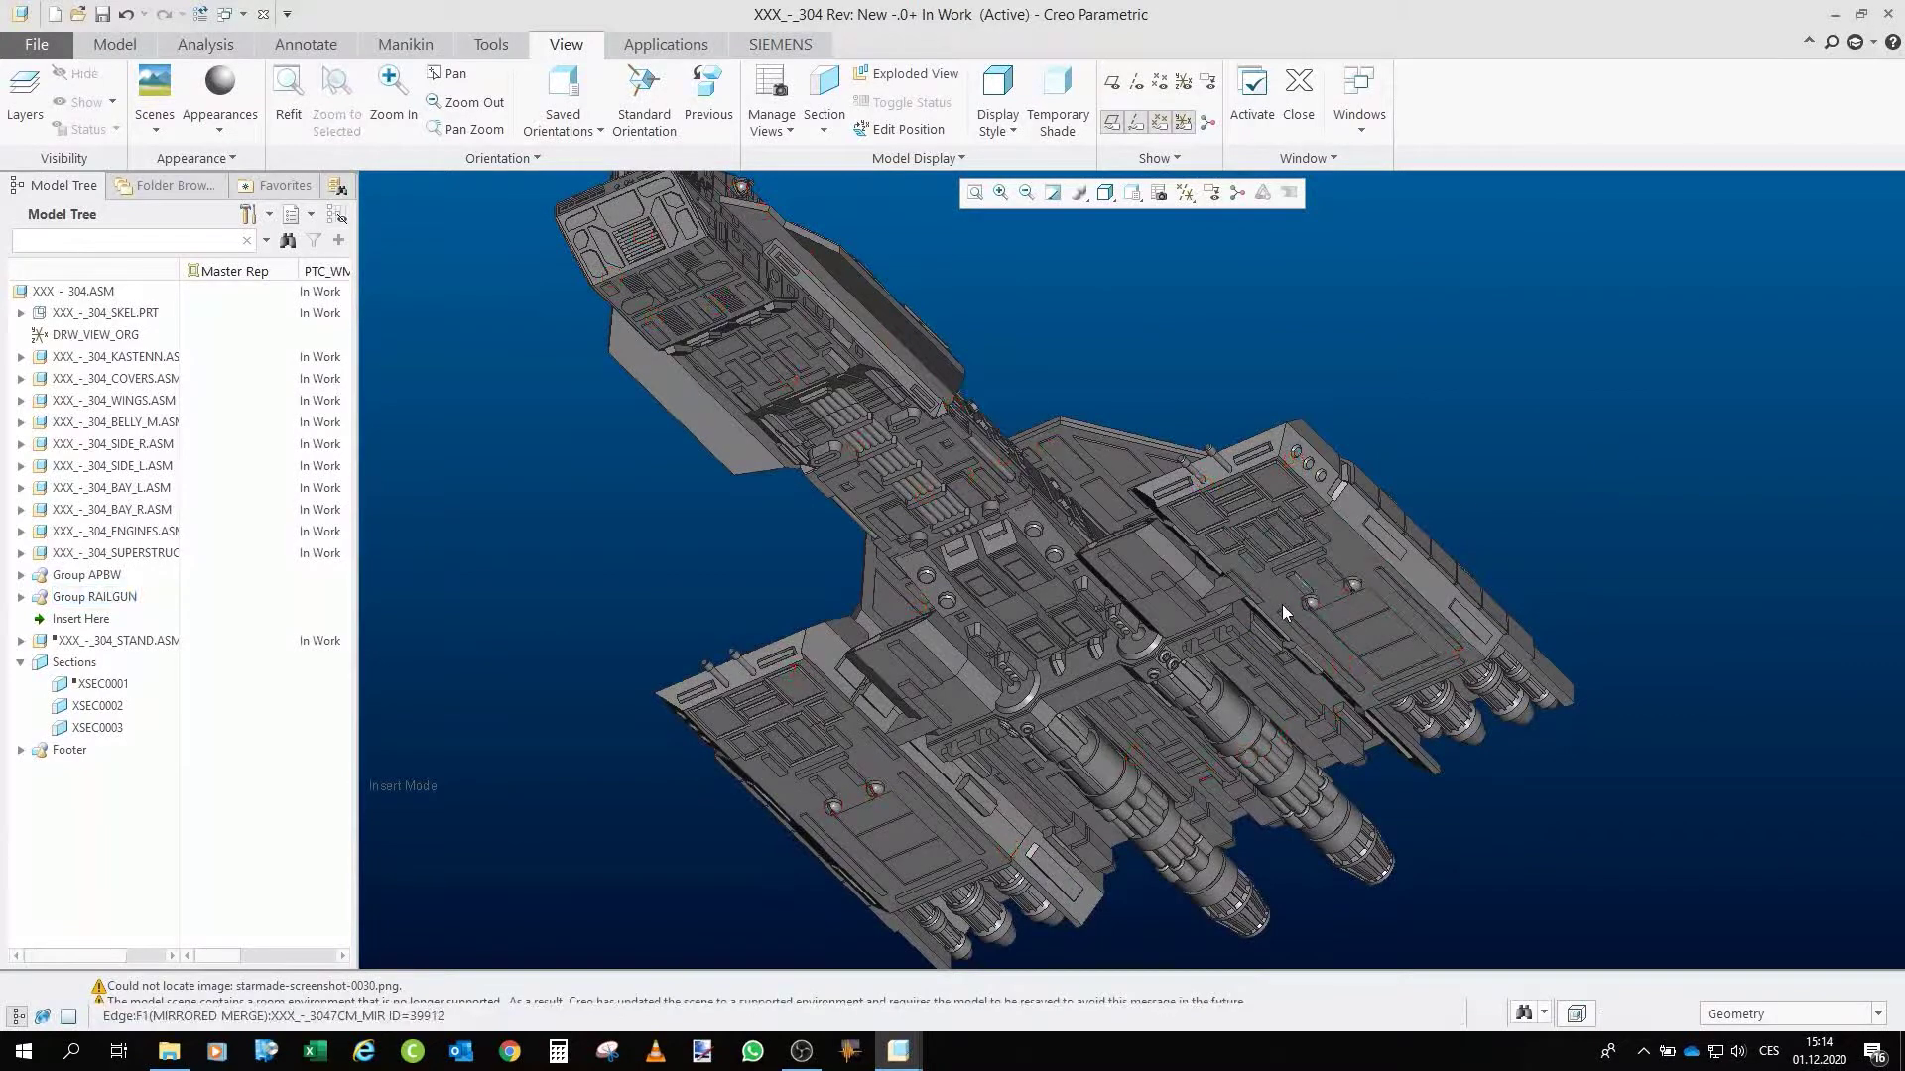
{"action": "mouse_move", "coordinate": [1217, 607]}
{"action": "left_mouse_down"}
{"action": "mouse_move", "coordinate": [1213, 691]}
{"action": "mouse_move", "coordinate": [1191, 712]}
{"action": "mouse_move", "coordinate": [1353, 708]}
{"action": "left_mouse_up"}
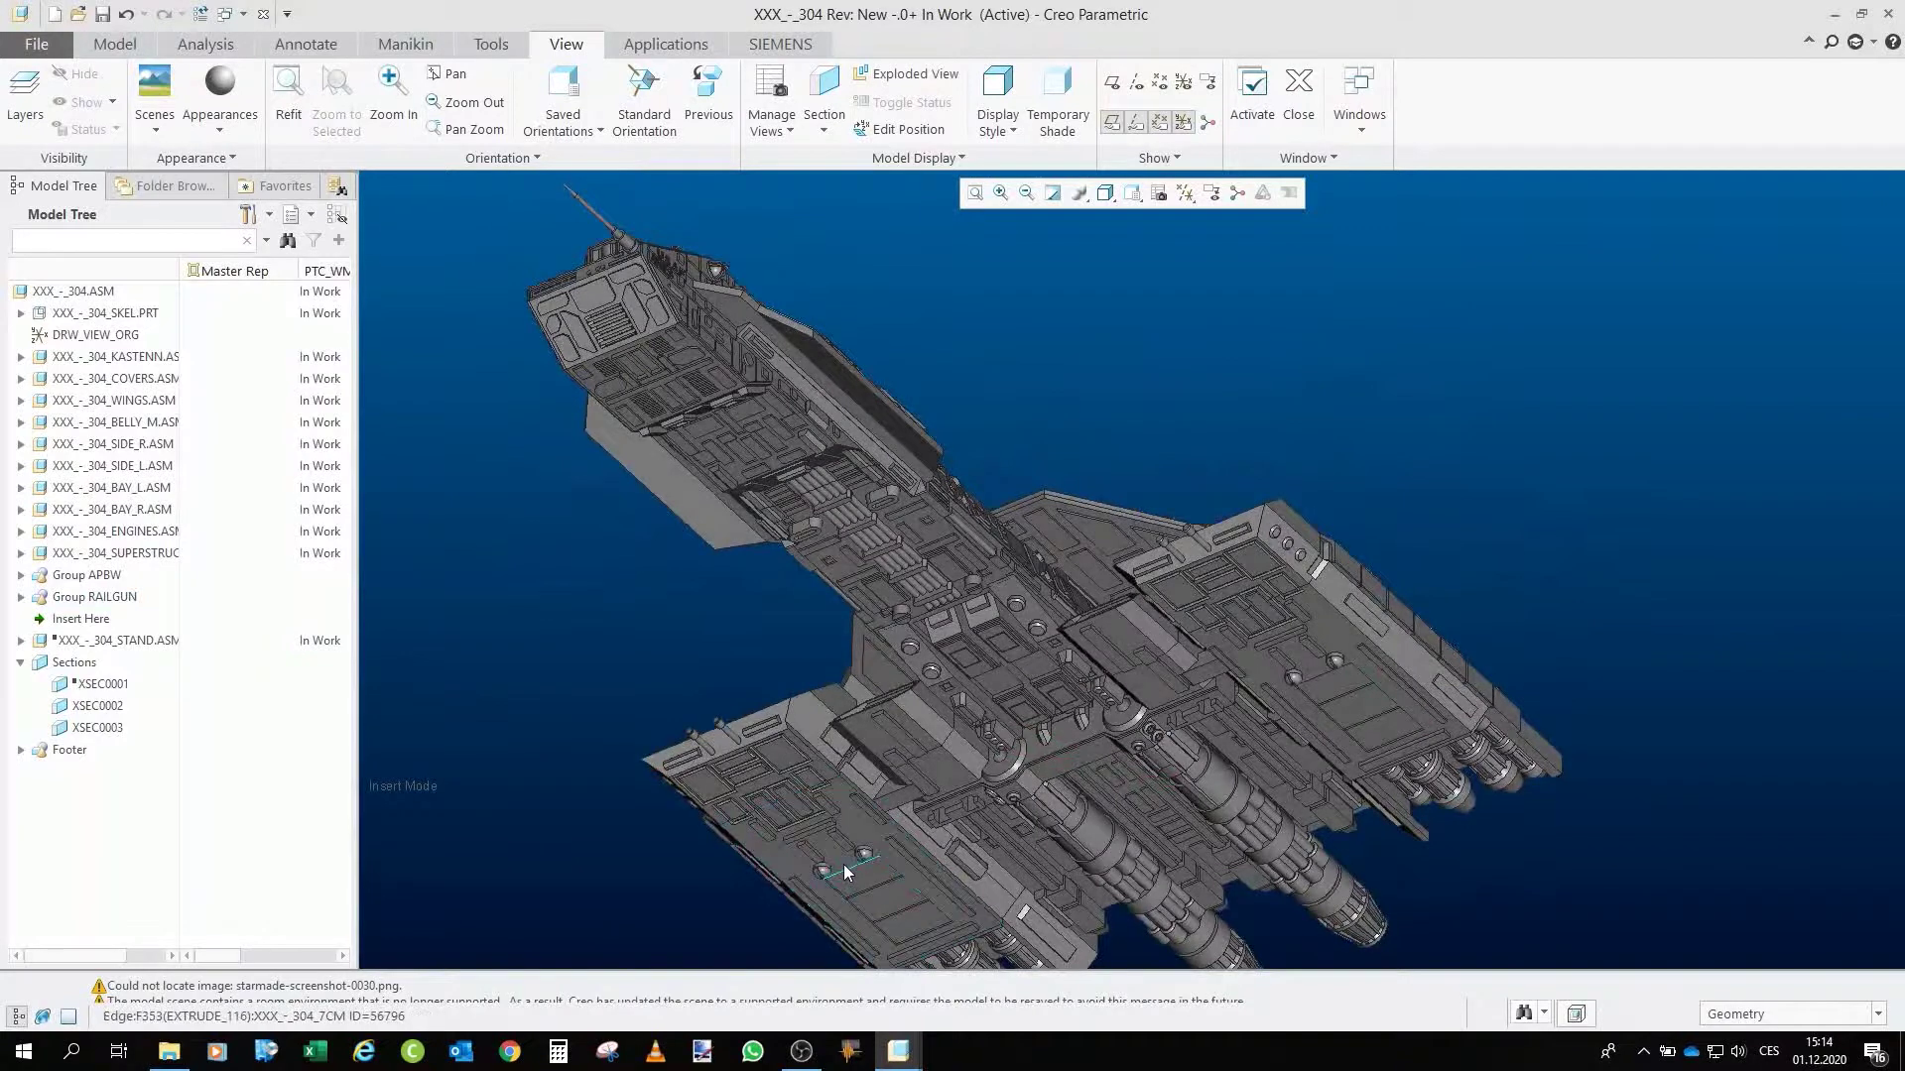
{"action": "mouse_move", "coordinate": [893, 793]}
{"action": "left_mouse_down"}
{"action": "mouse_move", "coordinate": [1027, 675]}
{"action": "mouse_move", "coordinate": [1013, 655]}
{"action": "mouse_move", "coordinate": [1108, 650]}
{"action": "left_mouse_up"}
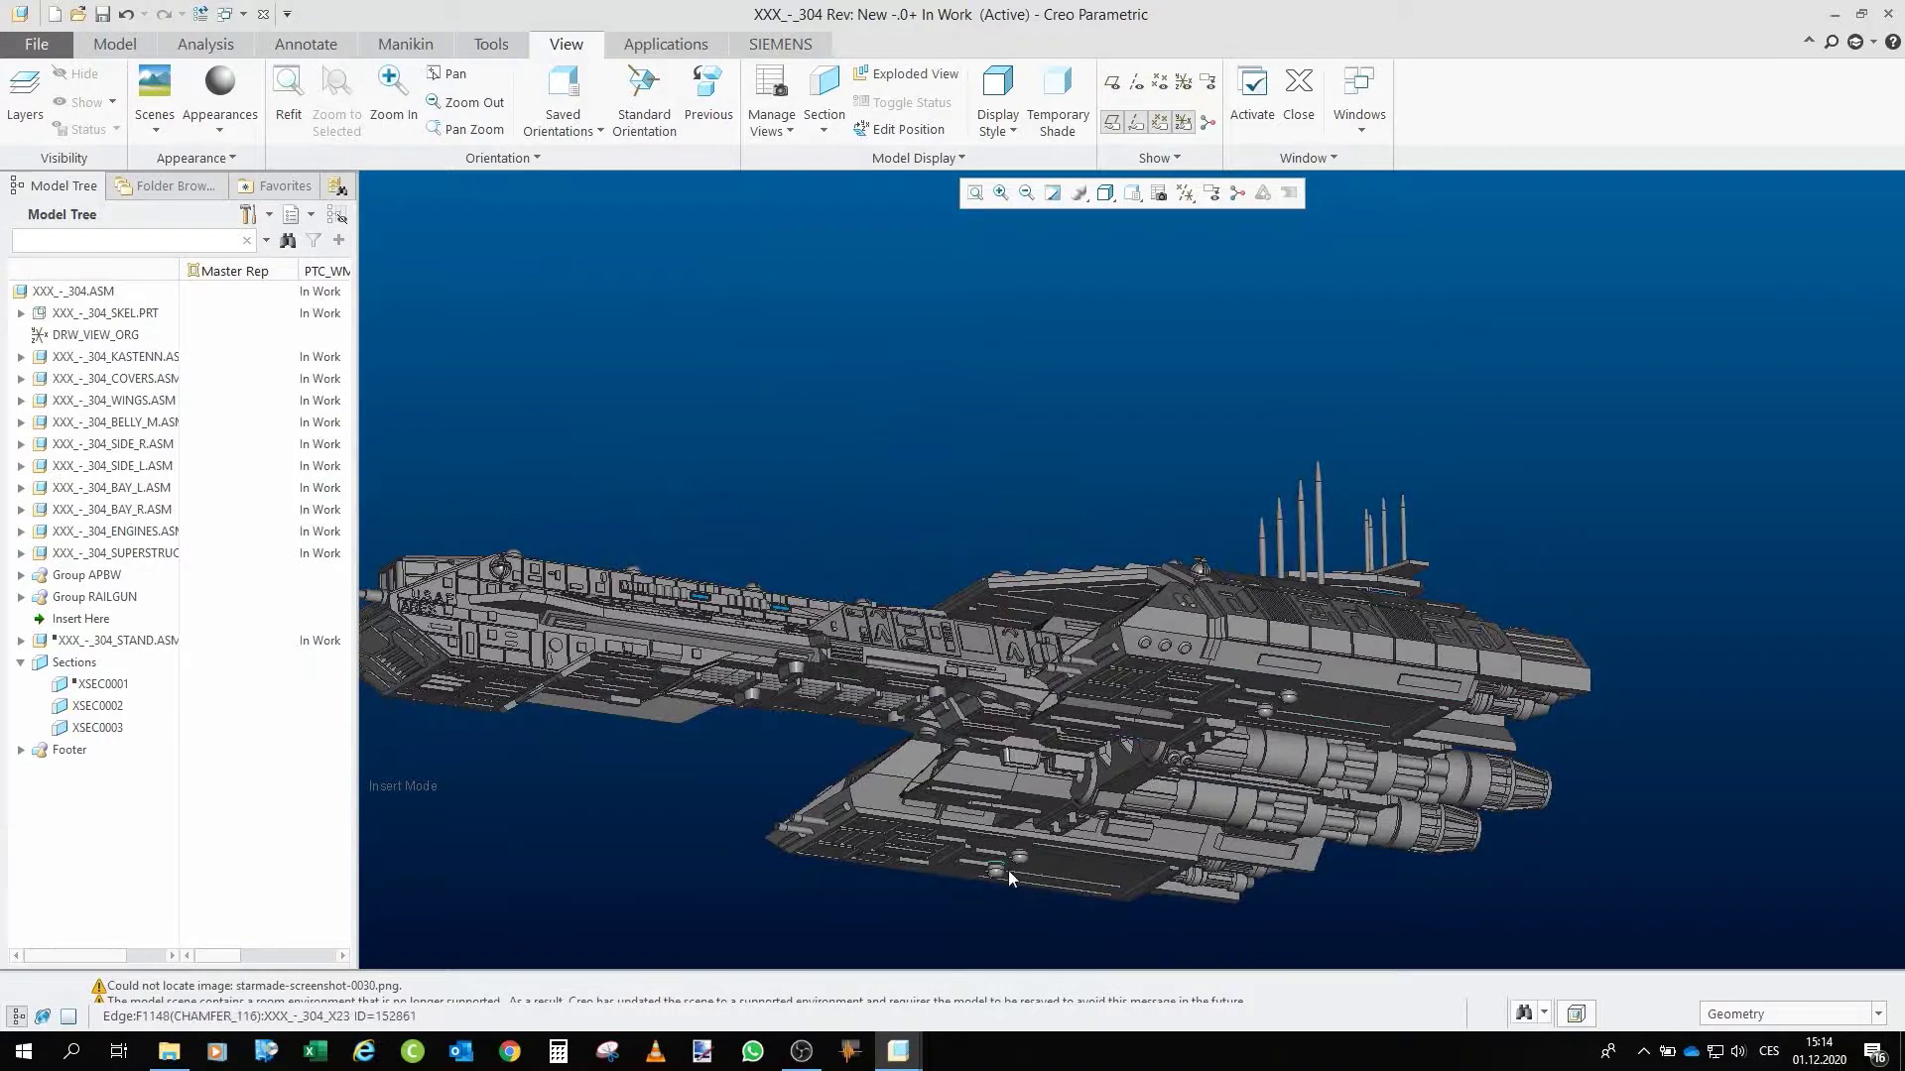
{"action": "mouse_move", "coordinate": [1012, 865]}
{"action": "left_mouse_down"}
{"action": "mouse_move", "coordinate": [1036, 792]}
{"action": "mouse_move", "coordinate": [1043, 552]}
{"action": "left_mouse_up"}
{"action": "scroll", "coordinate": [1042, 551], "scroll_direction": "up", "scroll_amount": 3}
{"action": "scroll", "coordinate": [1043, 552], "scroll_direction": "down", "scroll_amount": 4}
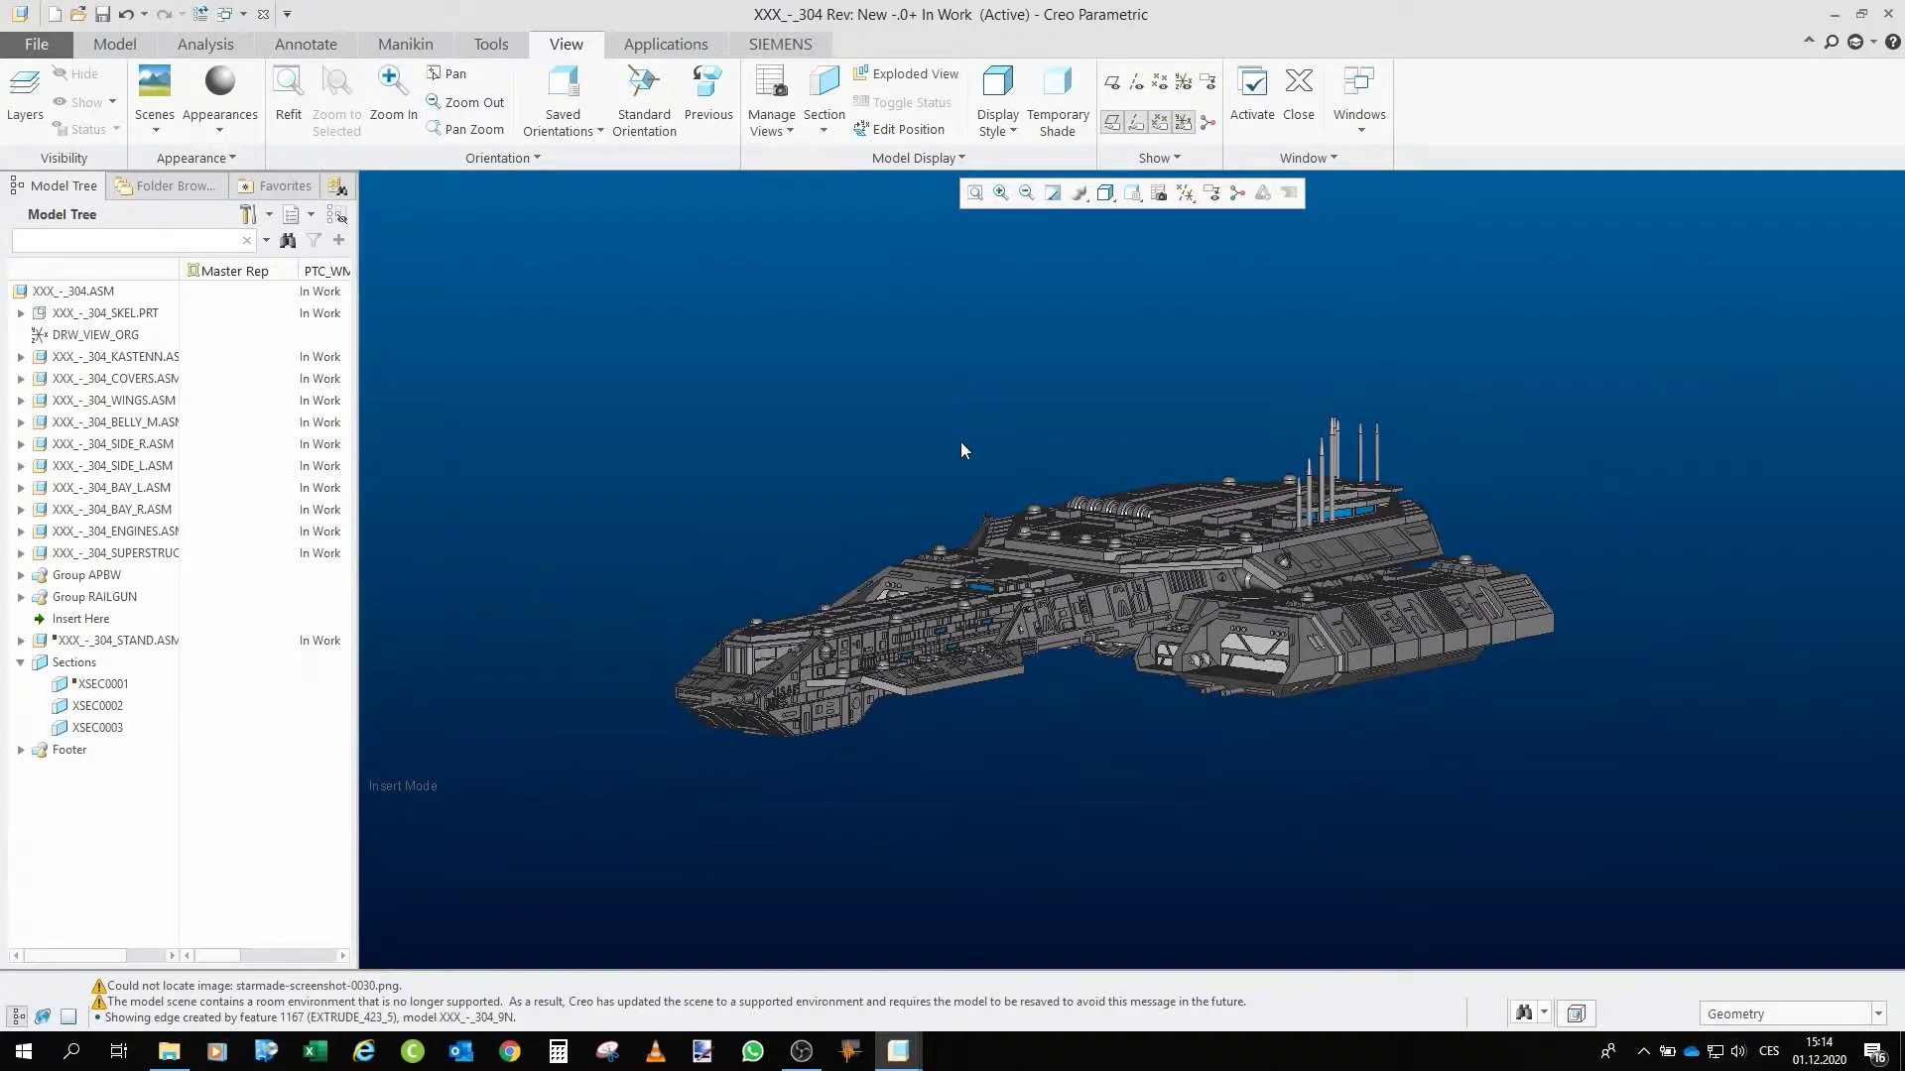
{"action": "scroll", "coordinate": [963, 444], "scroll_direction": "up", "scroll_amount": 3}
{"action": "left_click_drag", "start_coordinate": [1045, 510], "coordinate": [1349, 694]}
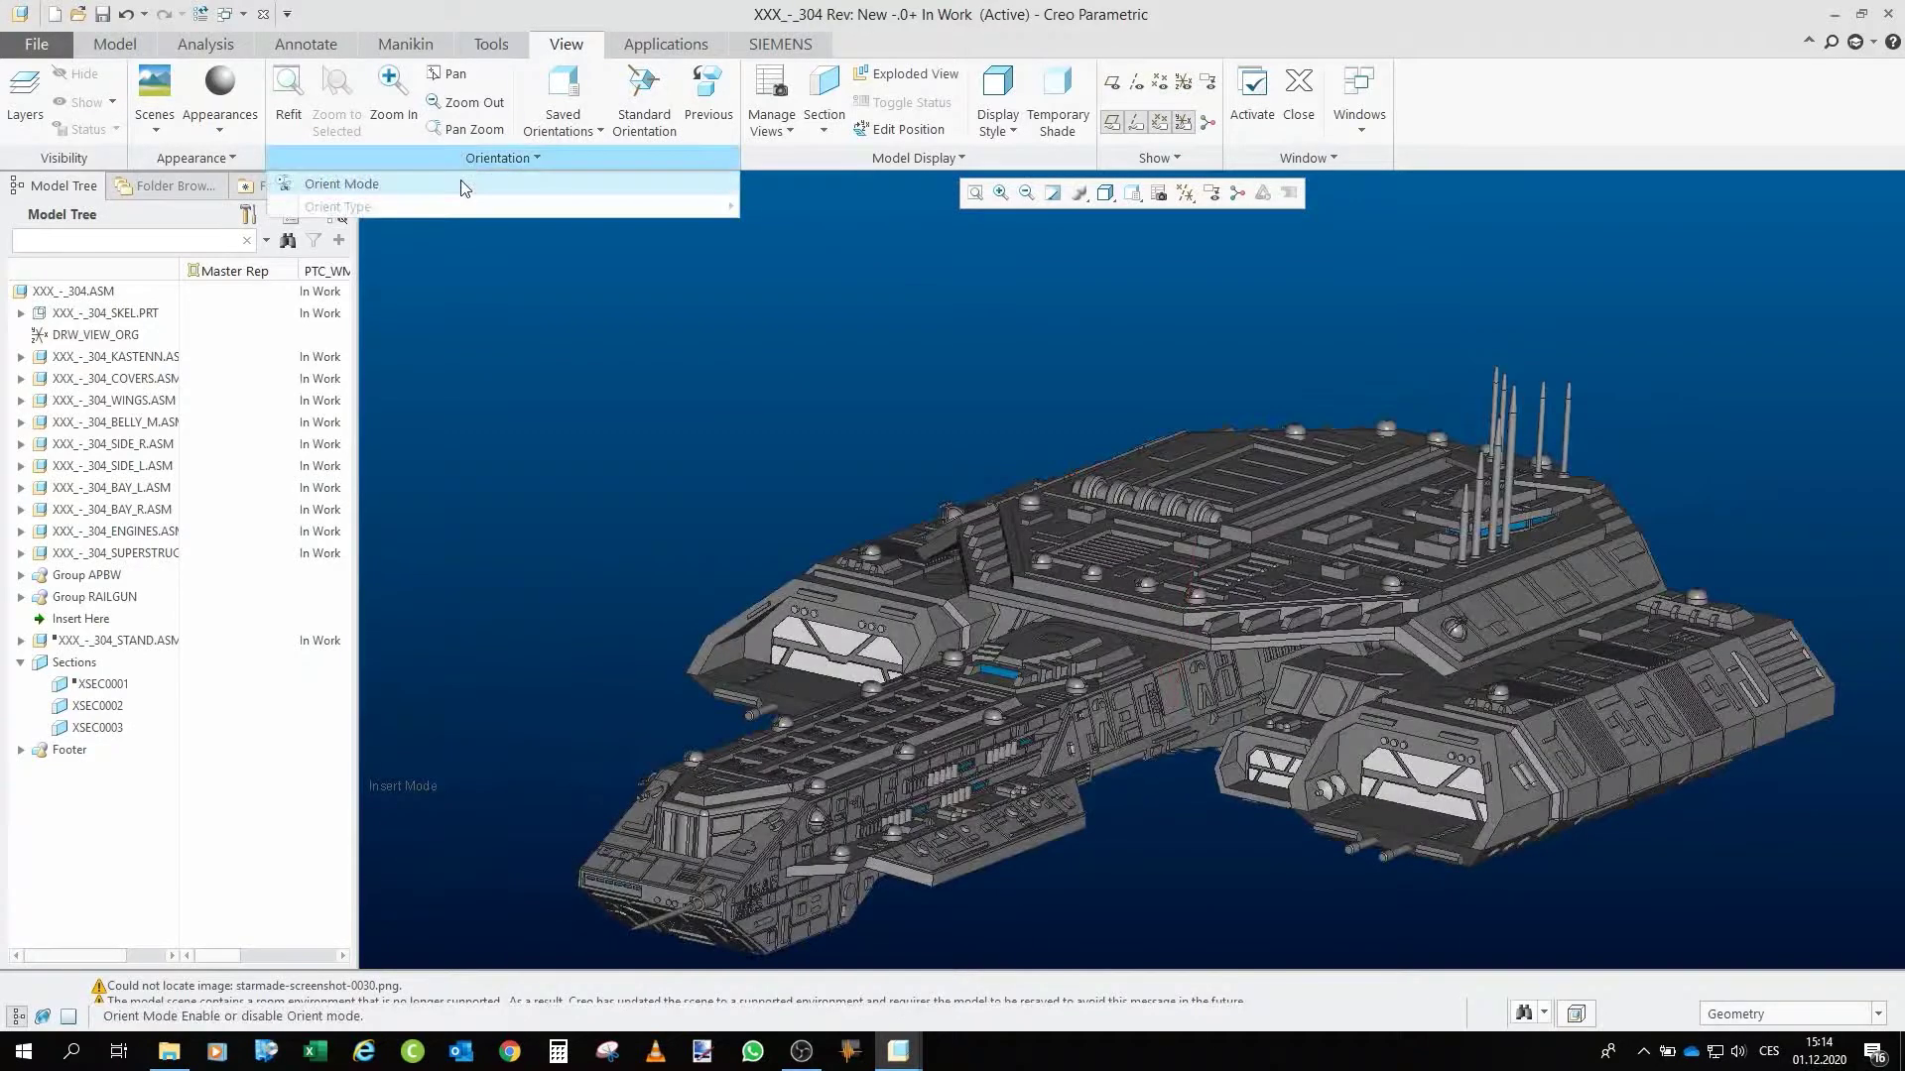
Open the XXX_-_304_SUPERSTRUCTURE sub-assembly
{"action": "left_click", "coordinate": [146, 556]}
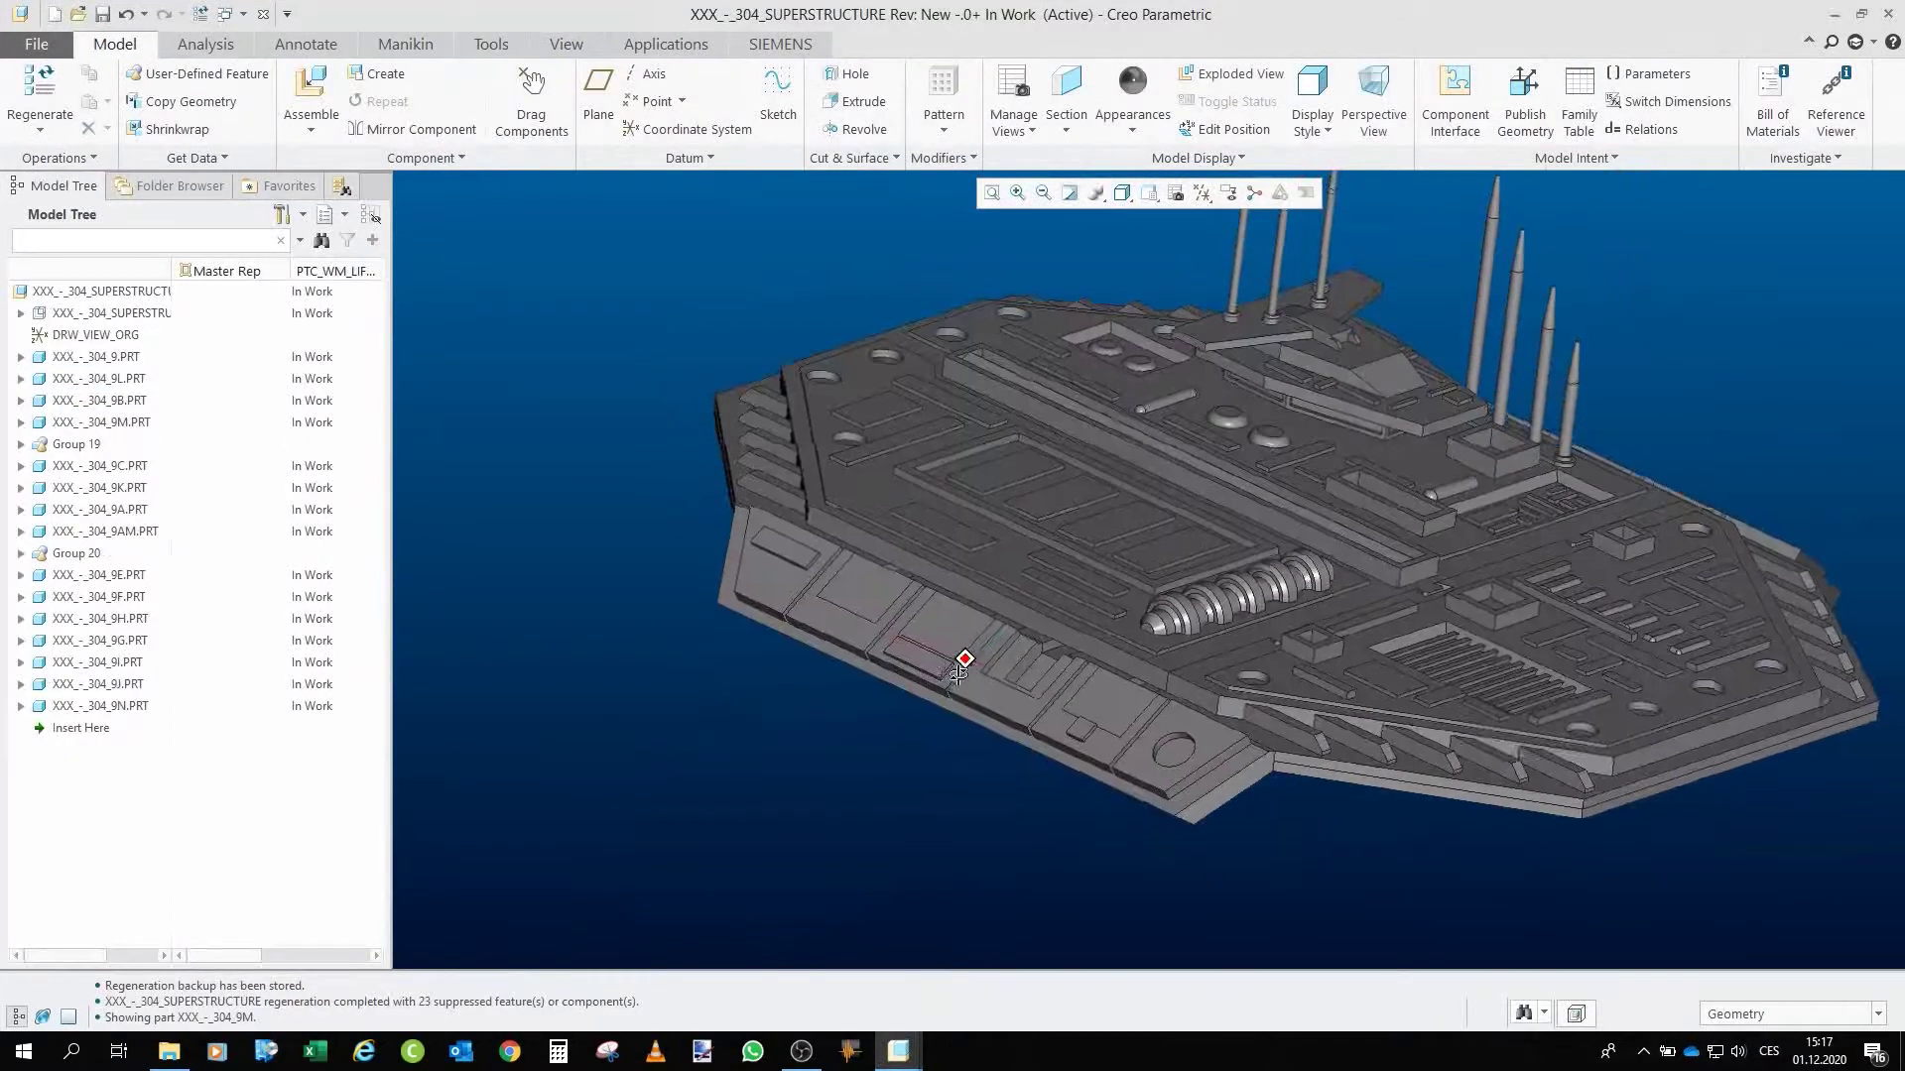
{"action": "mouse_move", "coordinate": [957, 673]}
{"action": "left_mouse_down"}
{"action": "mouse_move", "coordinate": [881, 760]}
{"action": "mouse_move", "coordinate": [1228, 855]}
{"action": "mouse_move", "coordinate": [1089, 851]}
{"action": "left_mouse_up"}
{"action": "scroll", "coordinate": [1089, 851], "scroll_direction": "up", "scroll_amount": 2}
Roll the build back so only plates 304_9 and 304_9L remain, and inspect them
{"action": "left_click", "coordinate": [82, 728]}
{"action": "left_click_drag", "start_coordinate": [85, 665], "coordinate": [151, 367]}
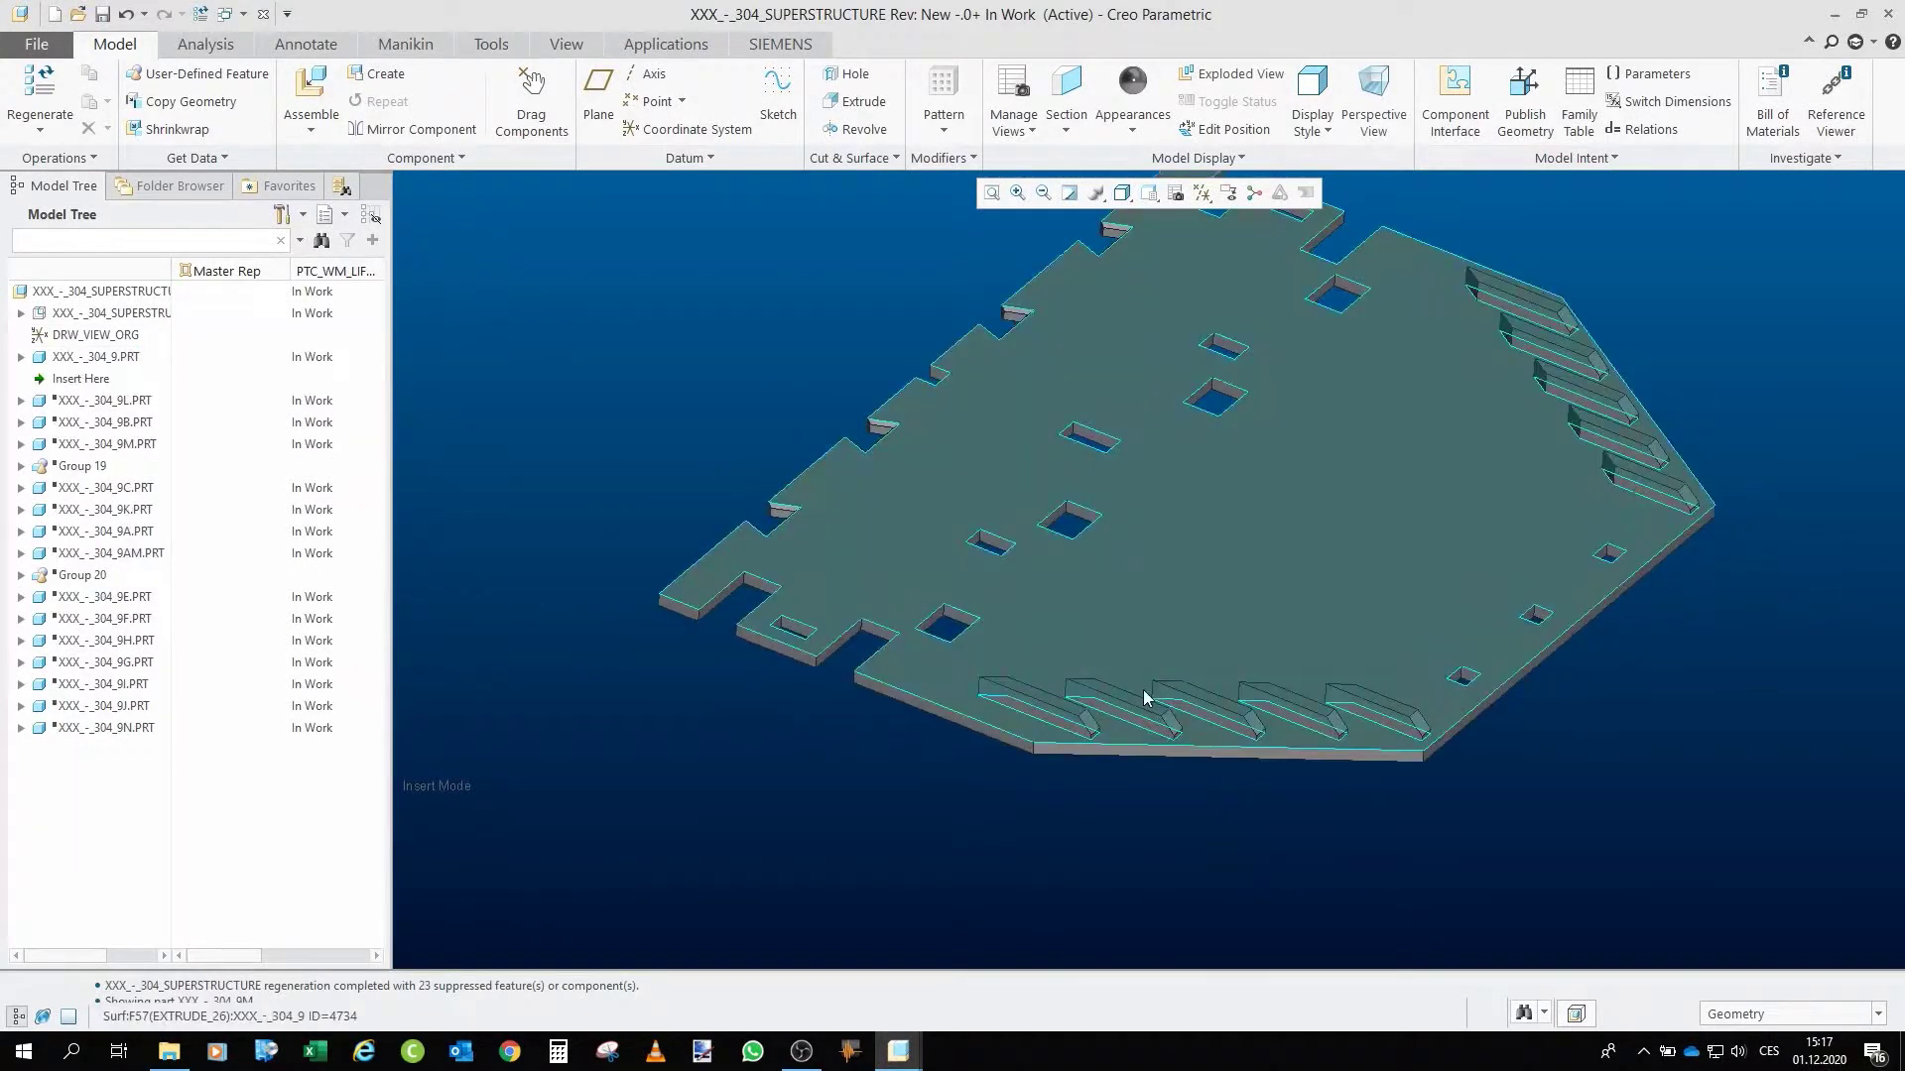
{"action": "left_click_drag", "start_coordinate": [1143, 689], "coordinate": [1101, 576]}
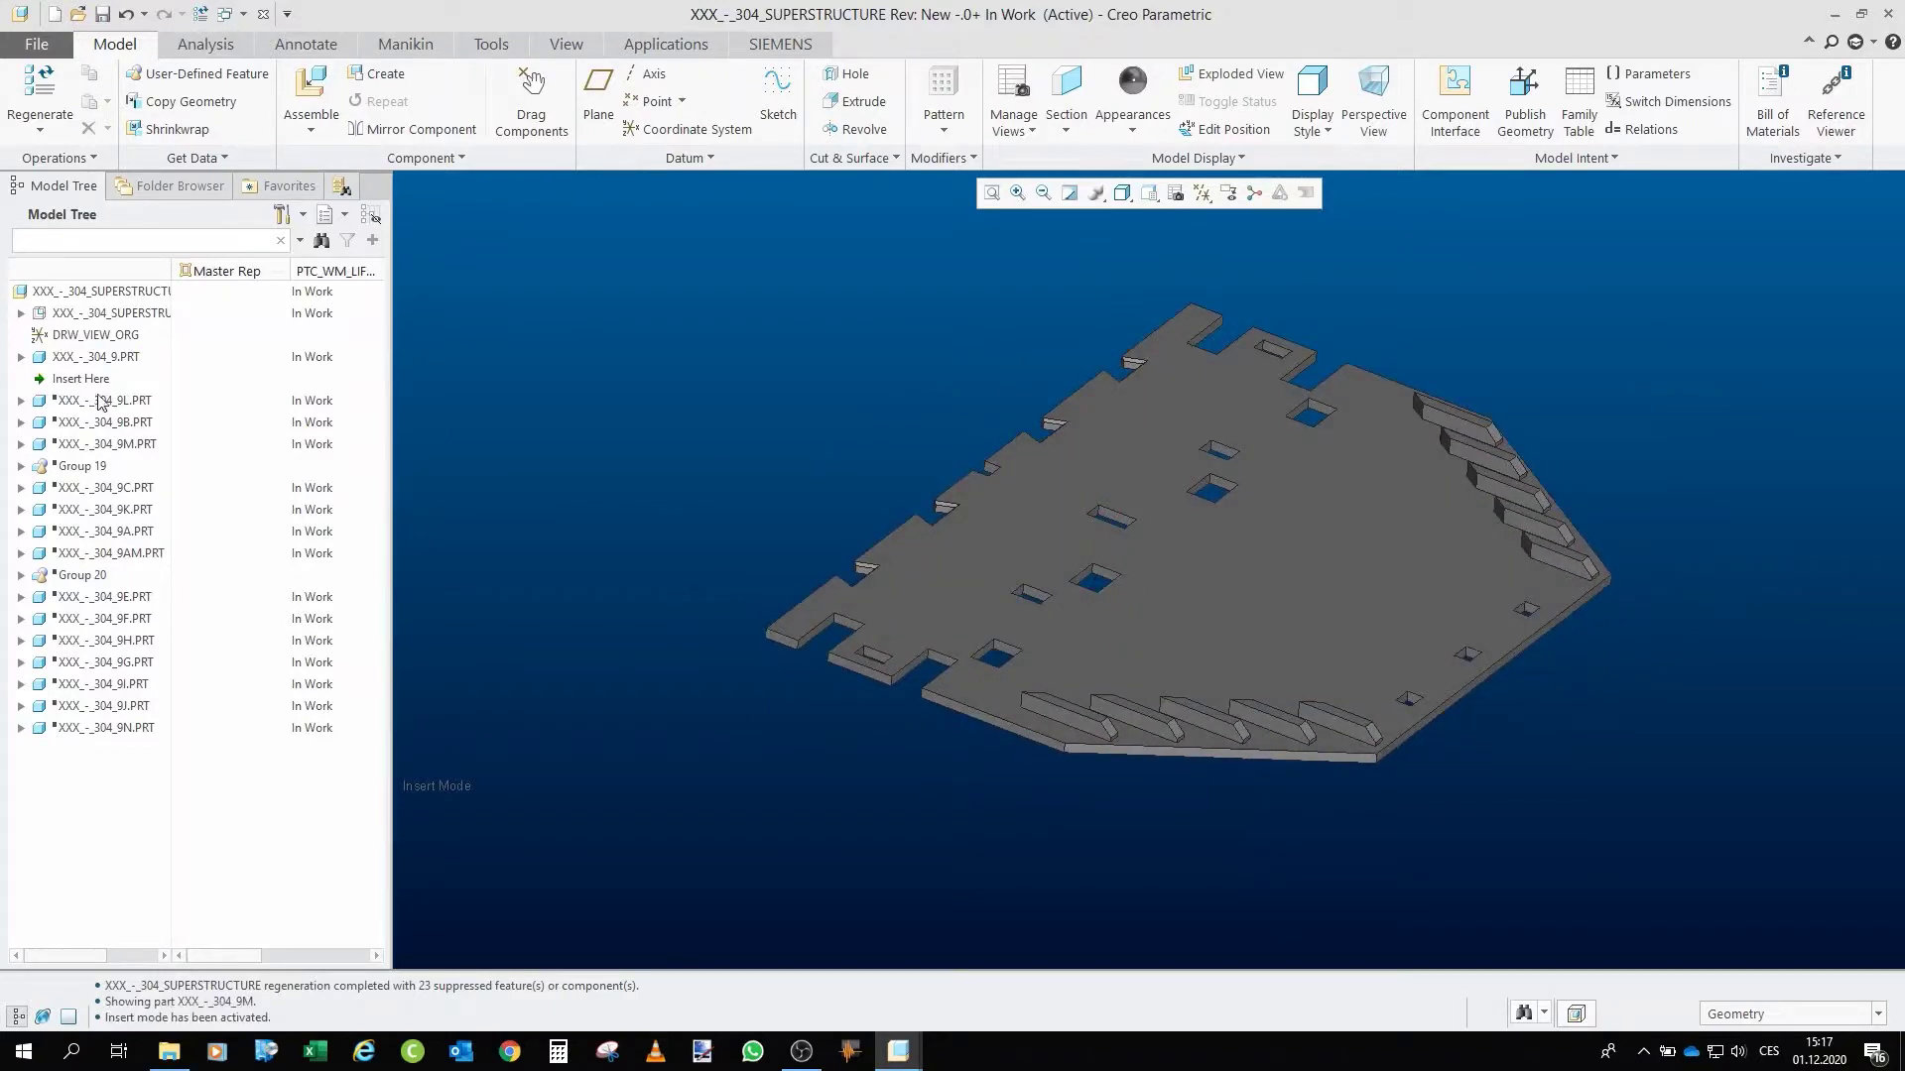
{"action": "left_click_drag", "start_coordinate": [98, 381], "coordinate": [101, 405]}
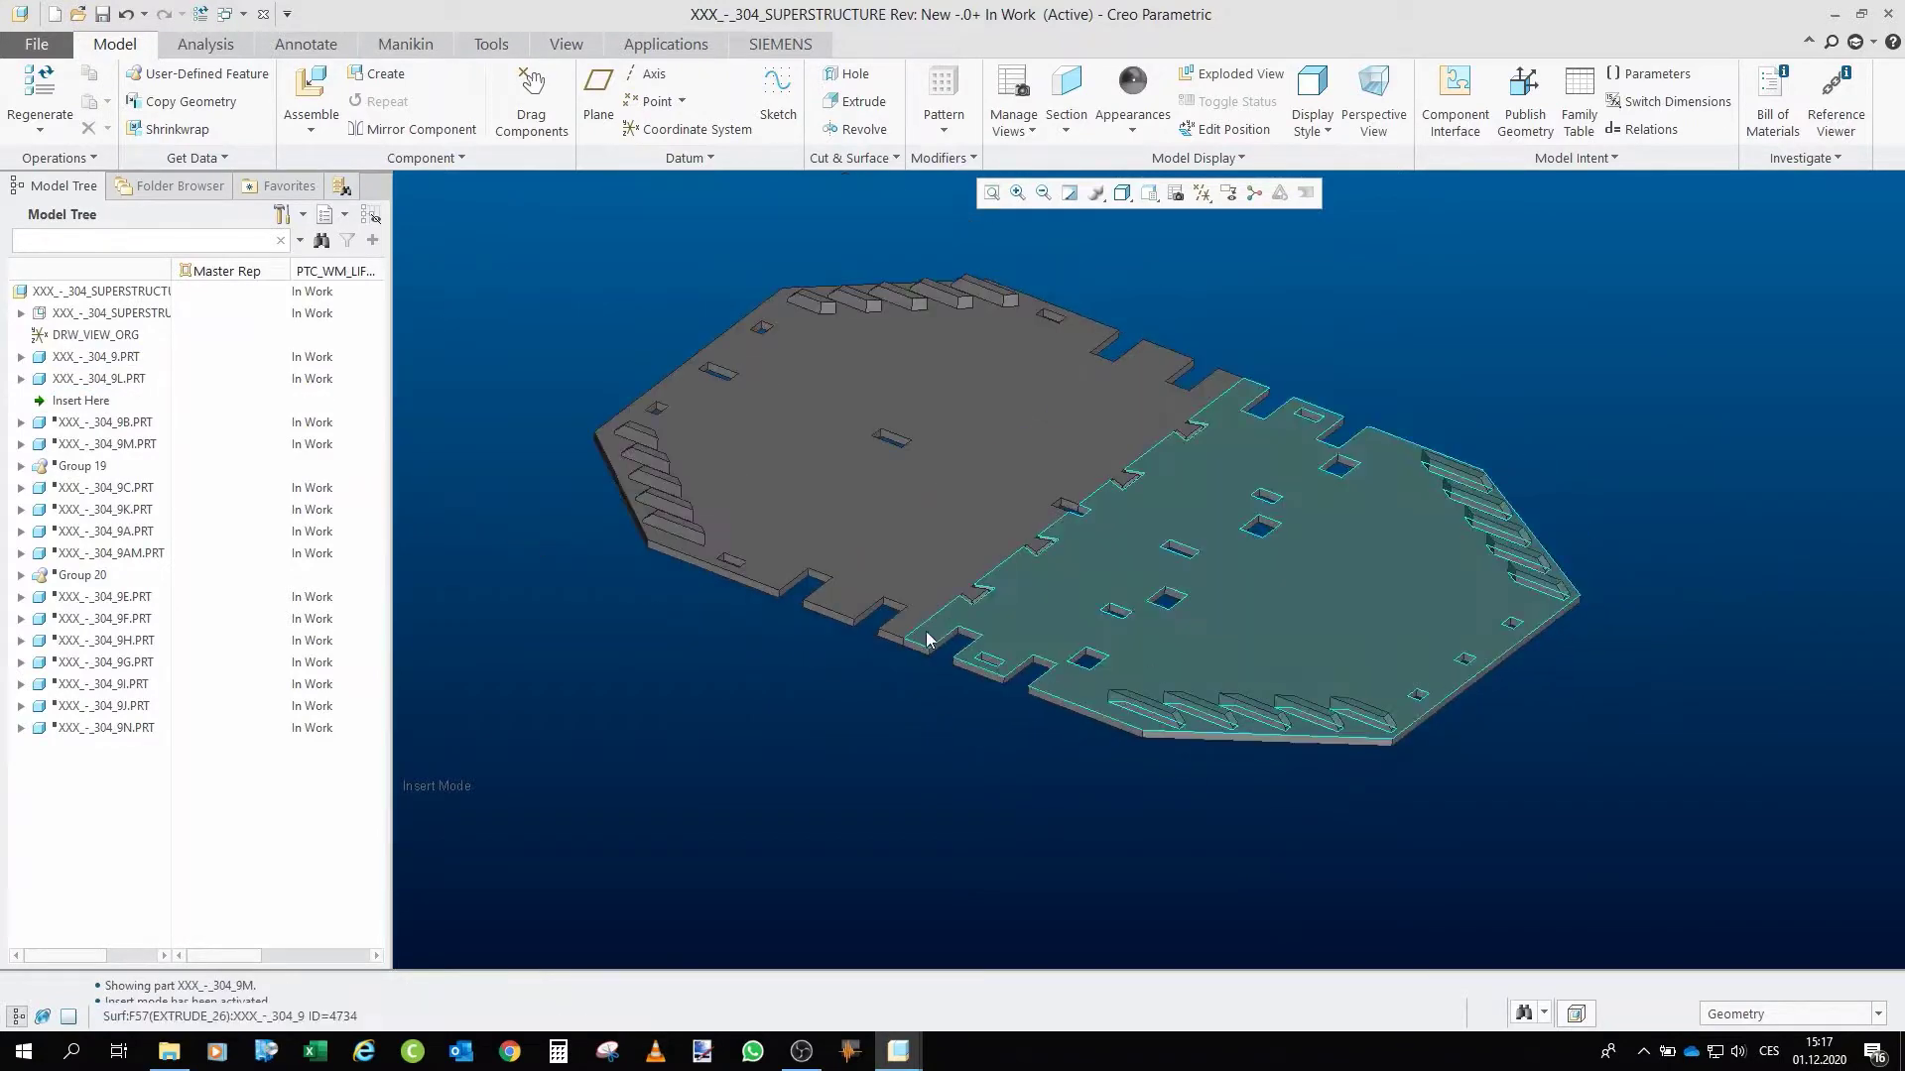
{"action": "left_click_drag", "start_coordinate": [927, 625], "coordinate": [926, 595]}
{"action": "scroll", "coordinate": [1042, 603], "scroll_direction": "up", "scroll_amount": 3}
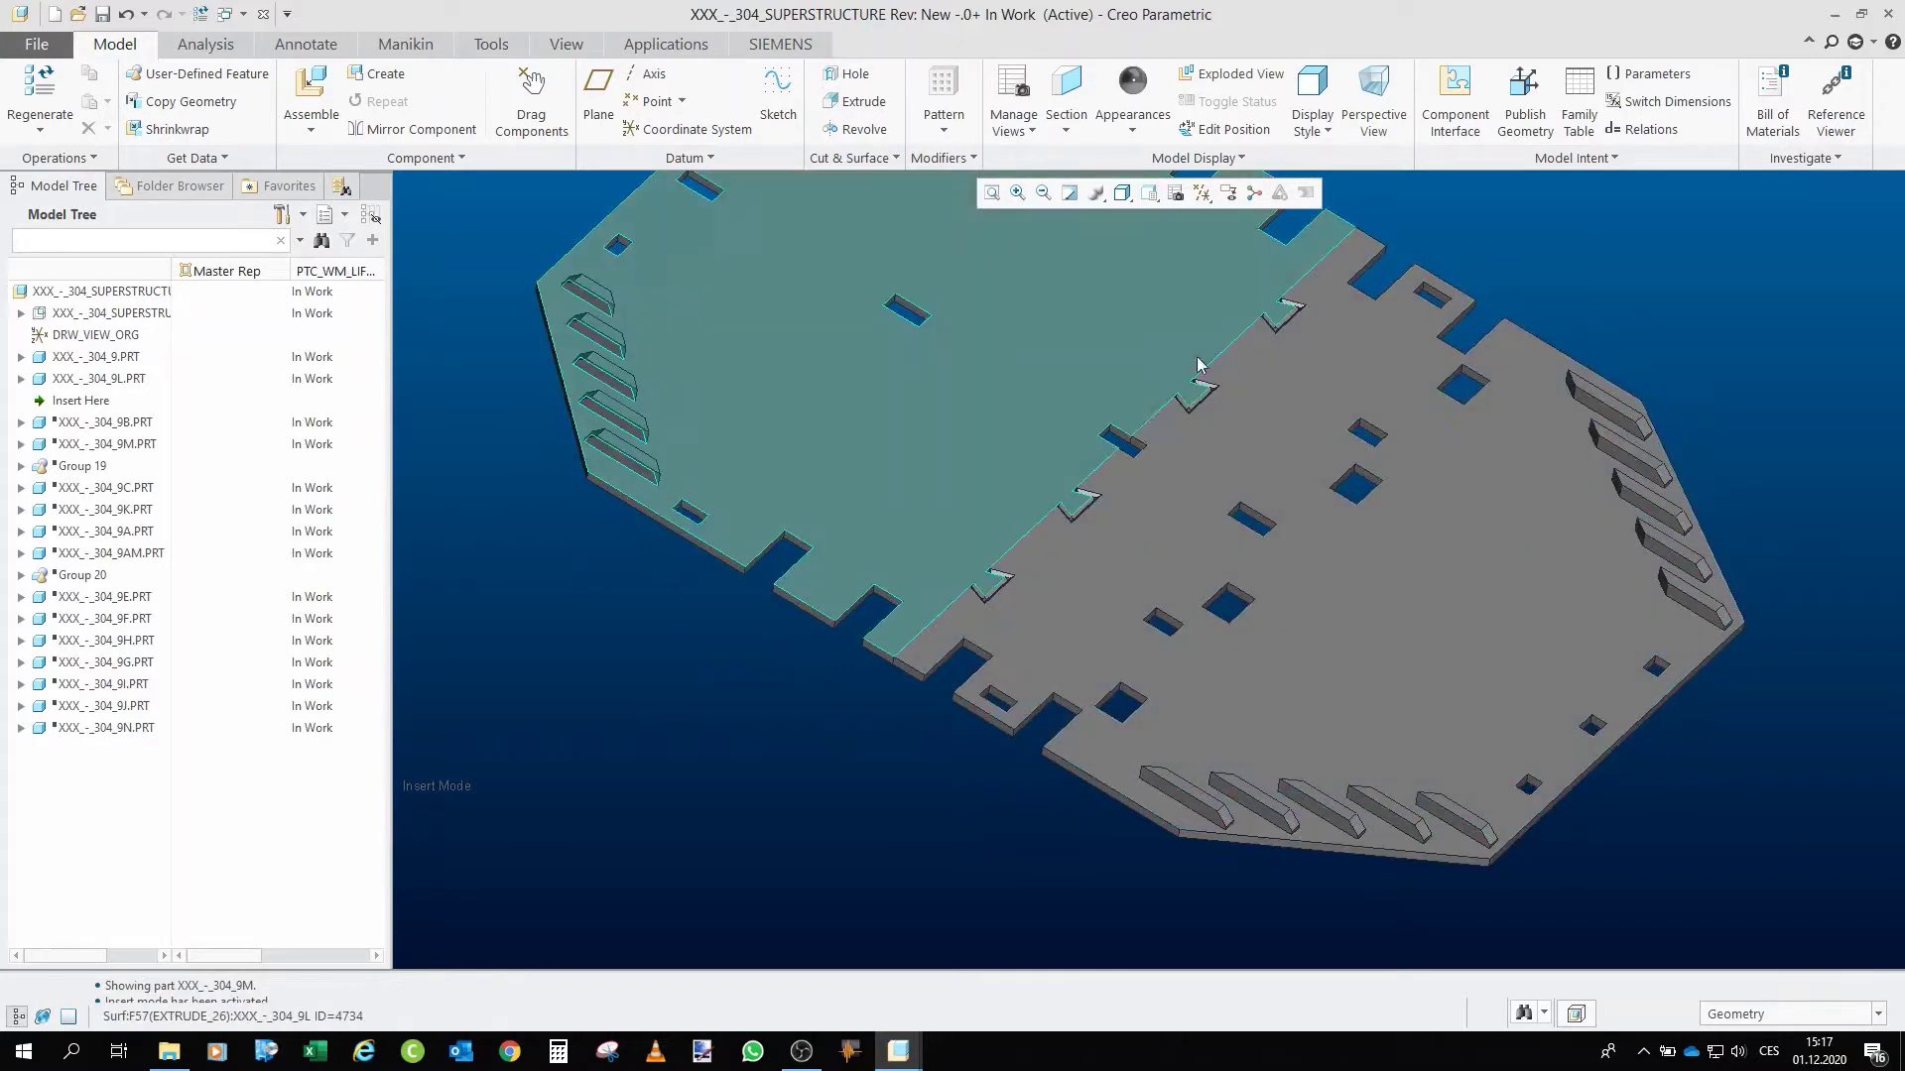
{"action": "scroll", "coordinate": [1190, 391], "scroll_direction": "down", "scroll_amount": 2}
{"action": "left_click_drag", "start_coordinate": [1190, 391], "coordinate": [1091, 491]}
{"action": "left_click_drag", "start_coordinate": [952, 562], "coordinate": [1028, 509]}
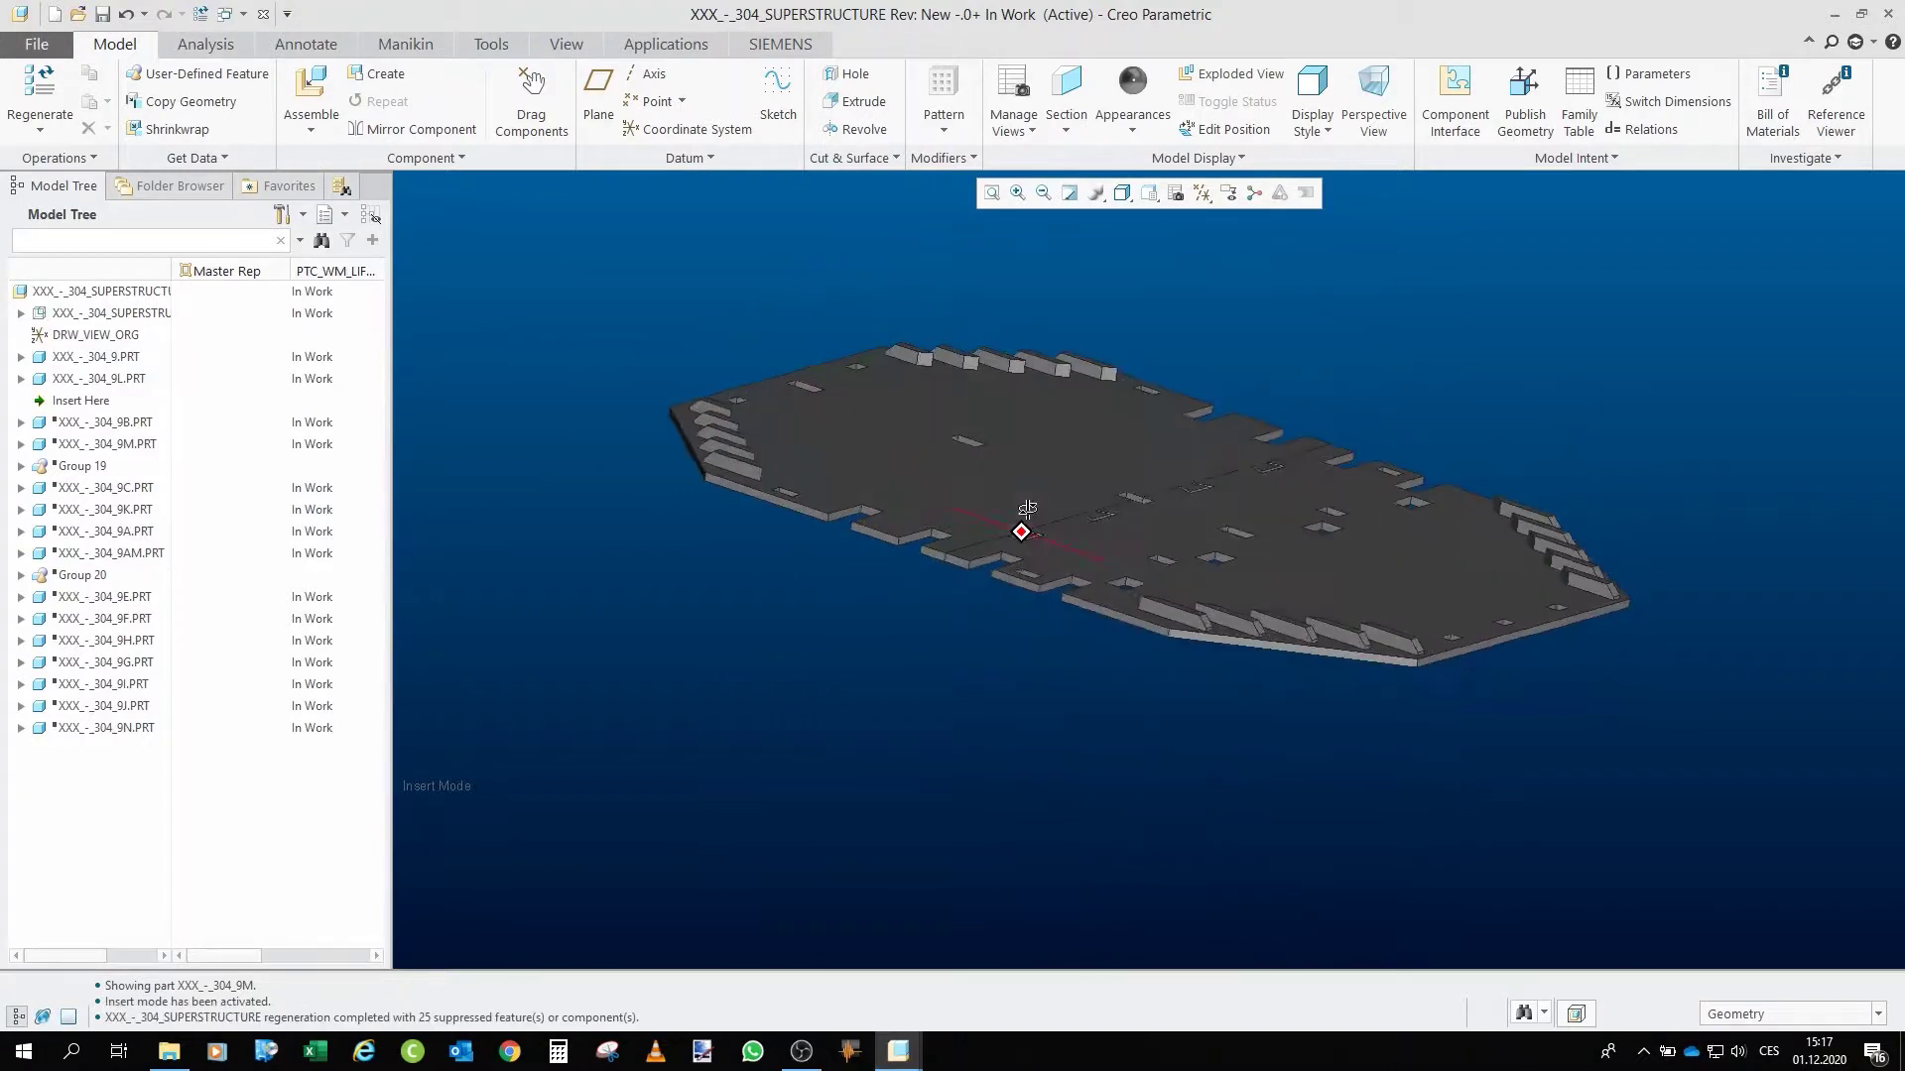
Move Insert Here below 304_9B.PRT and 304_9M.PRT, then inspect the plate stack
{"action": "left_click", "coordinate": [81, 401]}
{"action": "left_click_drag", "start_coordinate": [89, 420], "coordinate": [99, 436]}
{"action": "key", "text": "ctrl+d"}
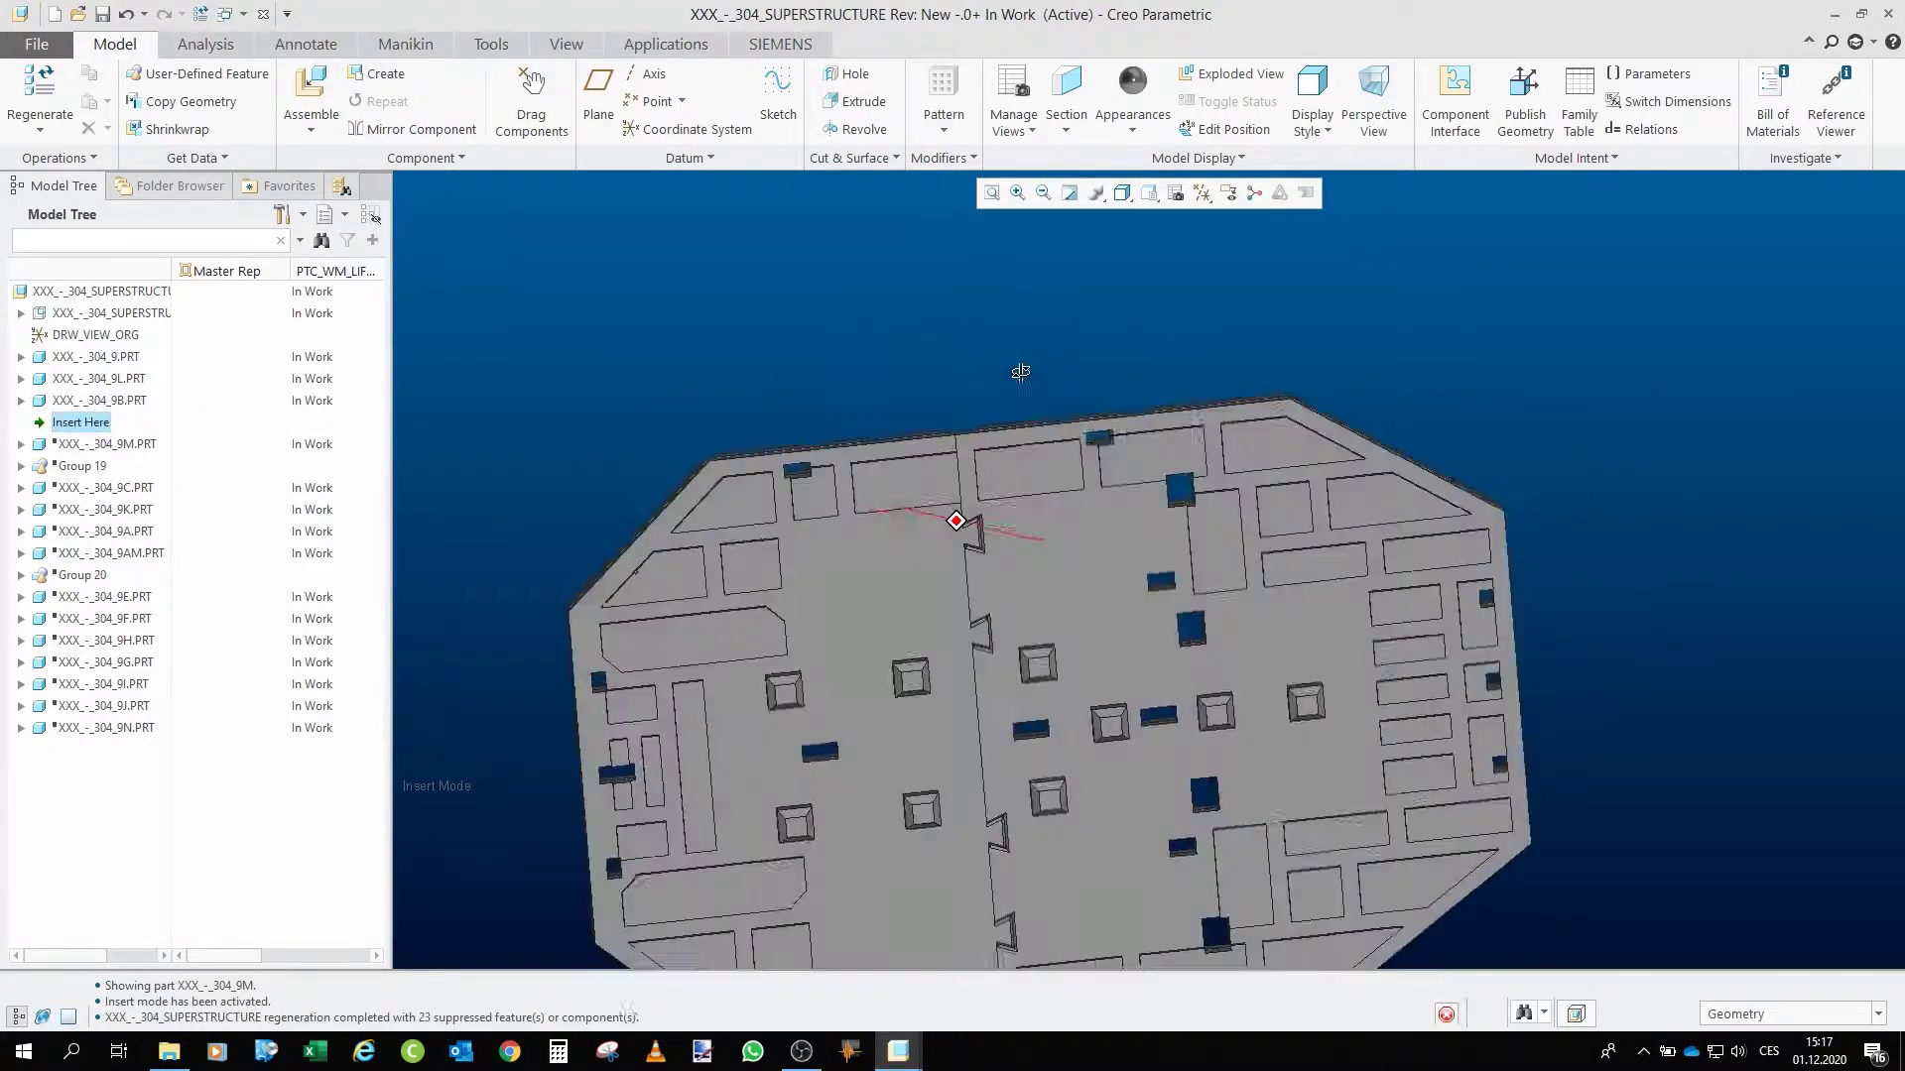
{"action": "scroll", "coordinate": [912, 490], "scroll_direction": "up", "scroll_amount": 3}
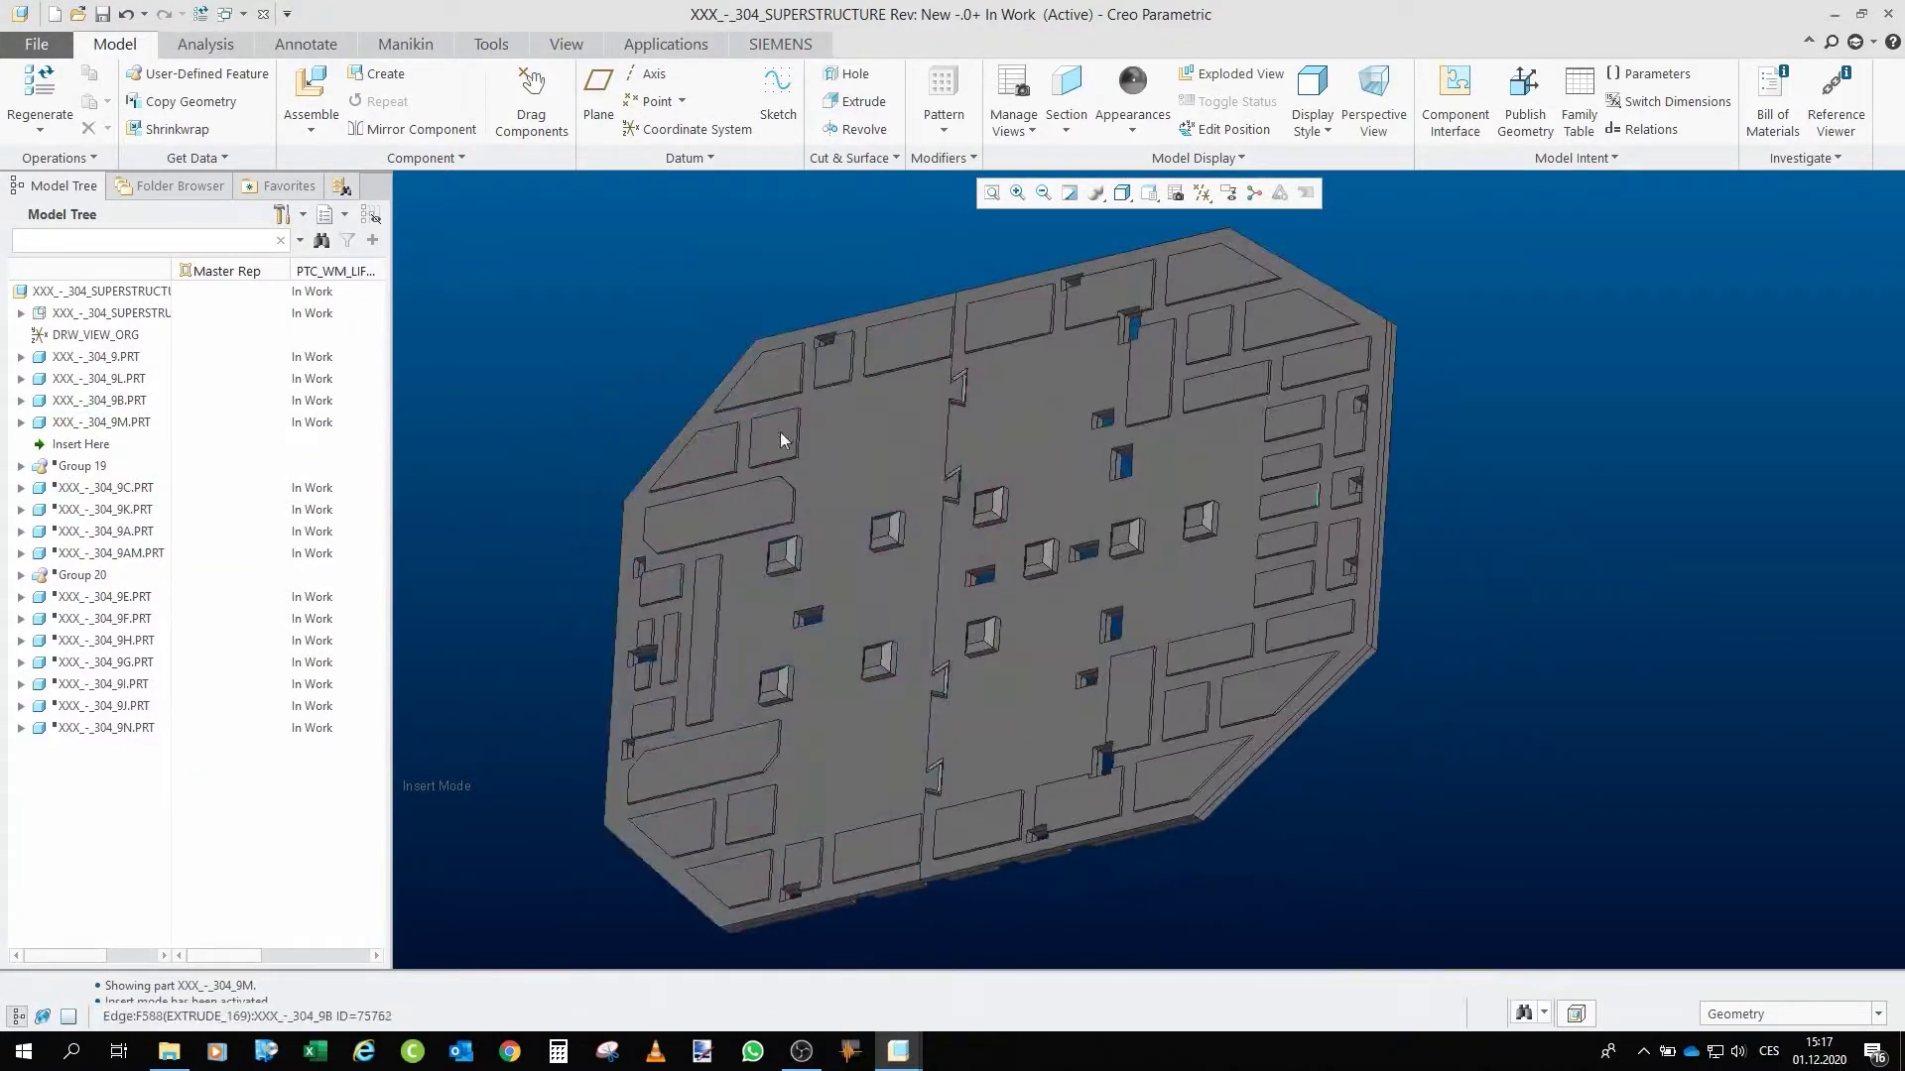
{"action": "key", "text": "ctrl+d"}
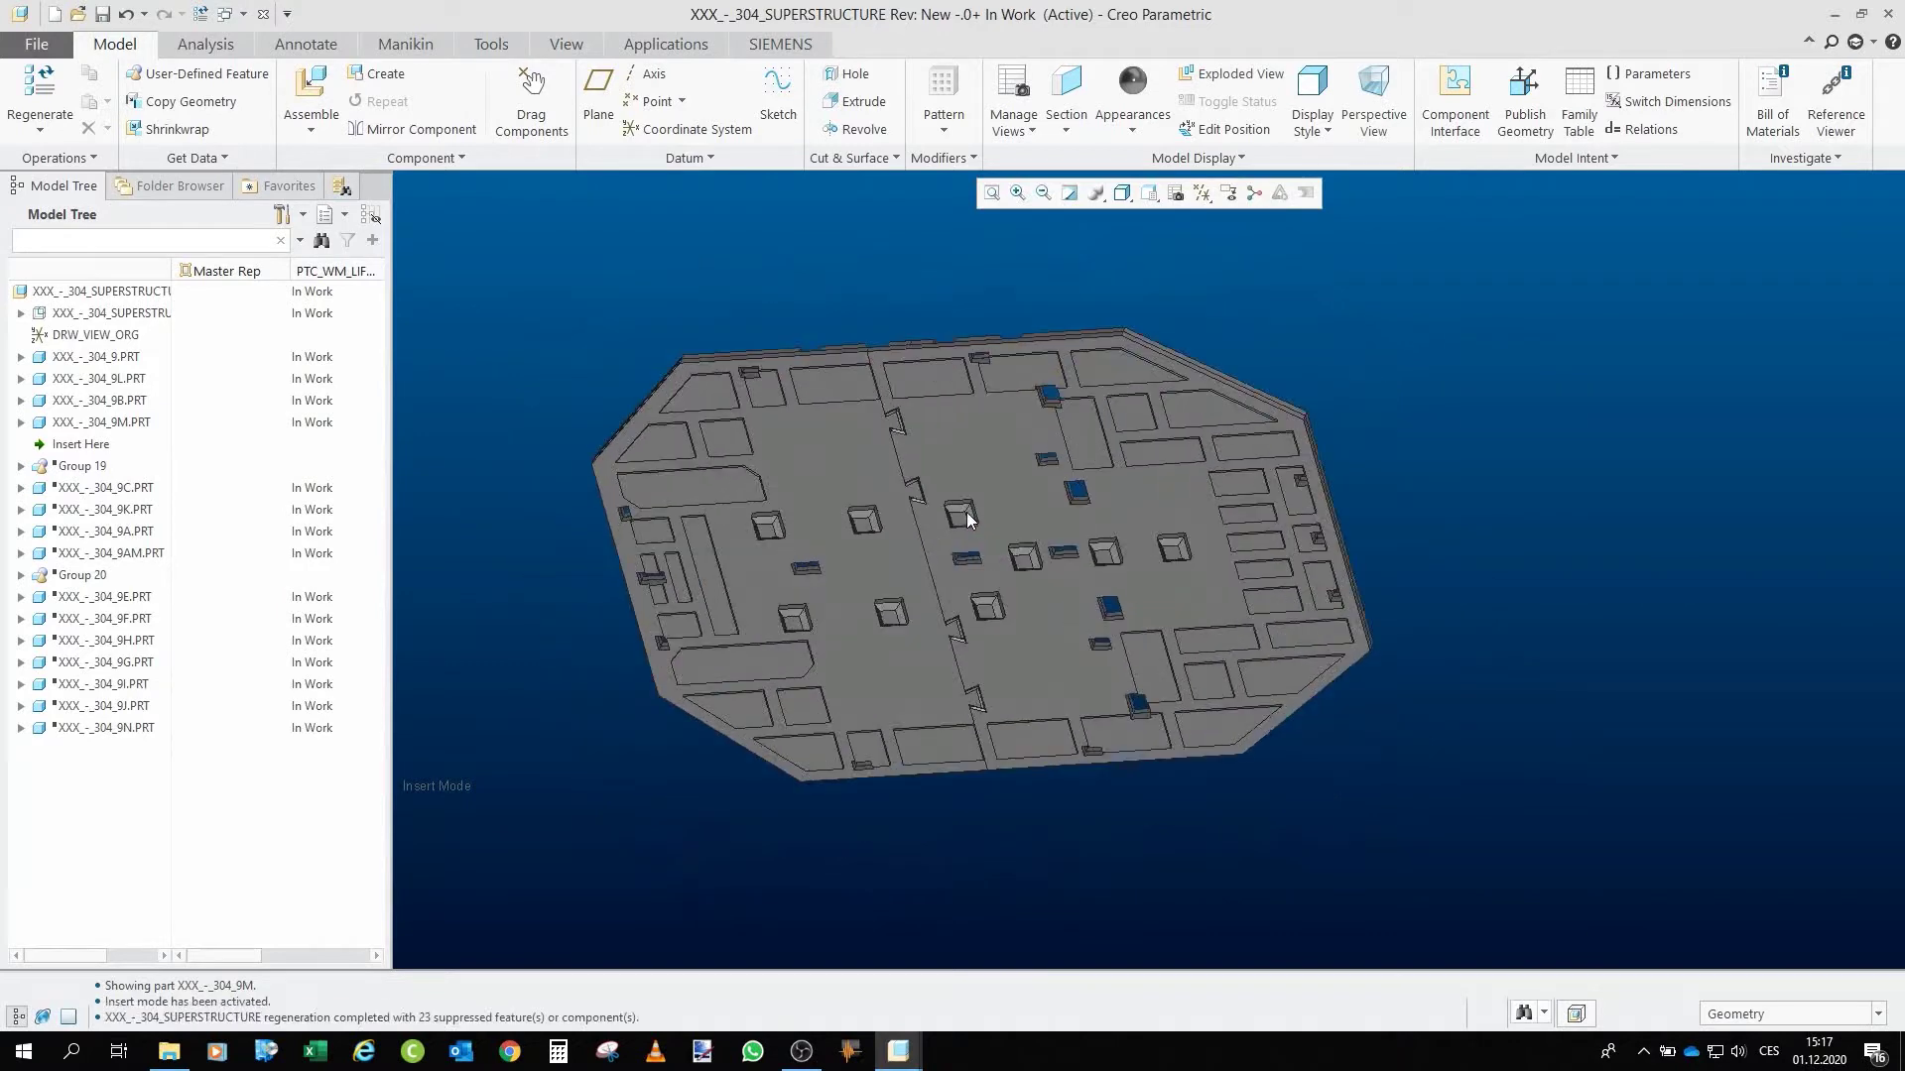
{"action": "mouse_move", "coordinate": [967, 511]}
{"action": "left_mouse_down"}
{"action": "mouse_move", "coordinate": [935, 659]}
{"action": "mouse_move", "coordinate": [879, 707]}
{"action": "left_mouse_up"}
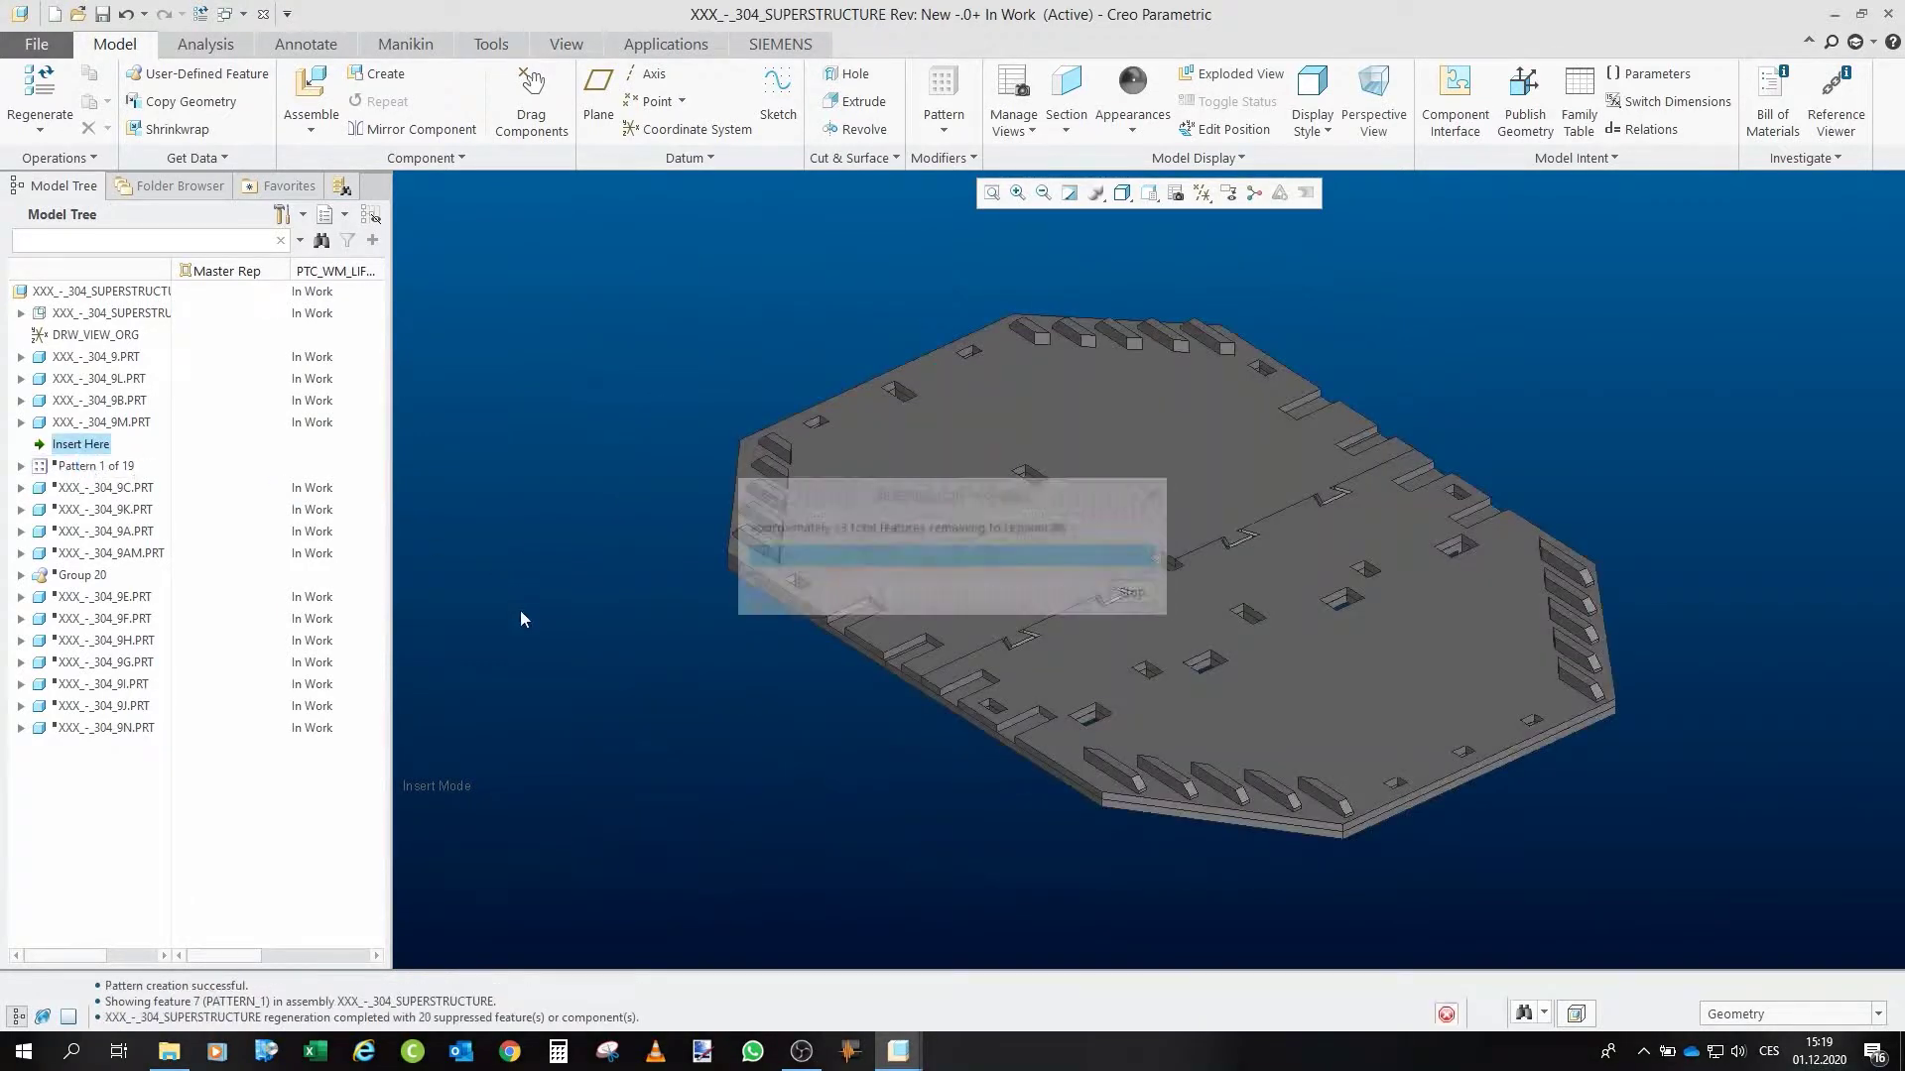
Move Insert Here past Pattern 1 of 19 to below 304_9C.PRT
{"action": "mouse_move", "coordinate": [952, 825]}
{"action": "left_mouse_down"}
{"action": "mouse_move", "coordinate": [1175, 561]}
{"action": "mouse_move", "coordinate": [1100, 510]}
{"action": "mouse_move", "coordinate": [793, 502]}
{"action": "left_mouse_up"}
{"action": "scroll", "coordinate": [770, 502], "scroll_direction": "up", "scroll_amount": 3}
{"action": "scroll", "coordinate": [794, 595], "scroll_direction": "down", "scroll_amount": 3}
{"action": "left_click_drag", "start_coordinate": [873, 748], "coordinate": [898, 766]}
{"action": "scroll", "coordinate": [815, 663], "scroll_direction": "down", "scroll_amount": 2}
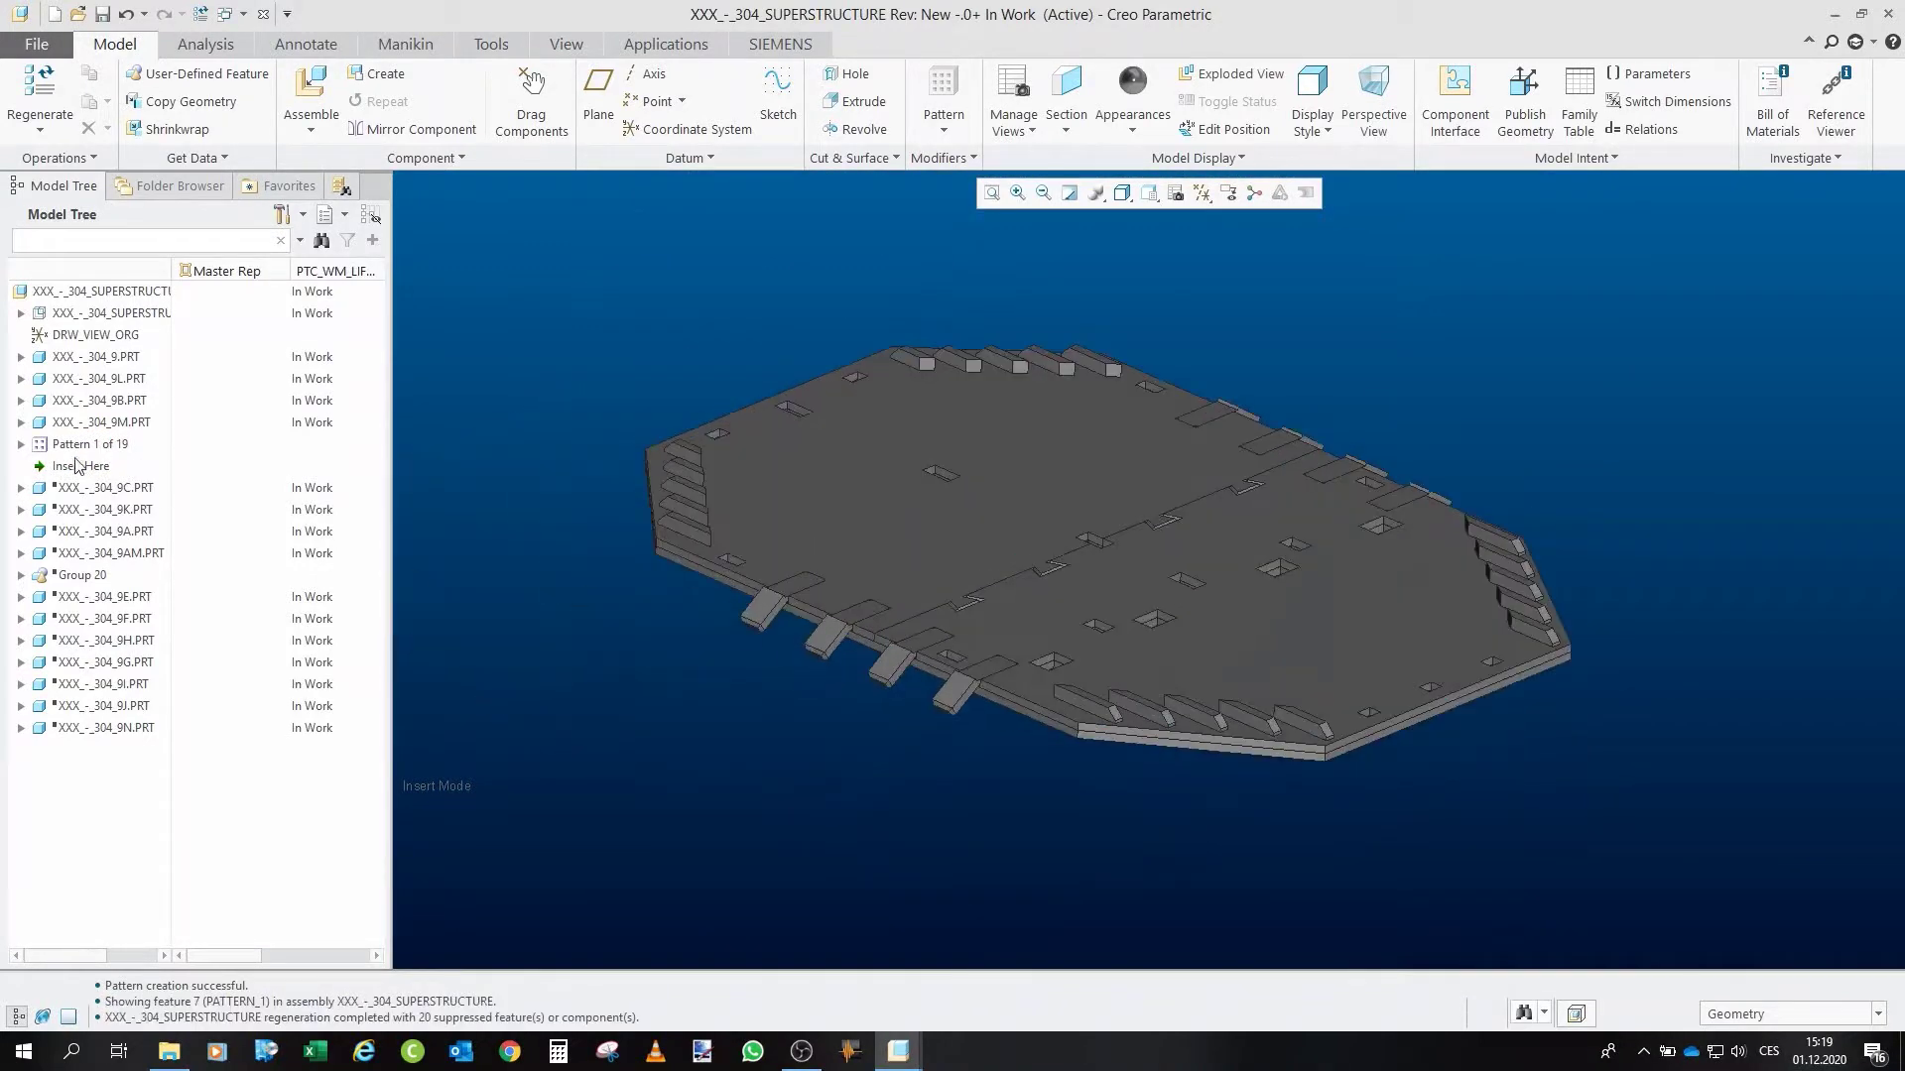
{"action": "left_click_drag", "start_coordinate": [81, 467], "coordinate": [85, 496]}
{"action": "scroll", "coordinate": [893, 557], "scroll_direction": "up", "scroll_amount": 3}
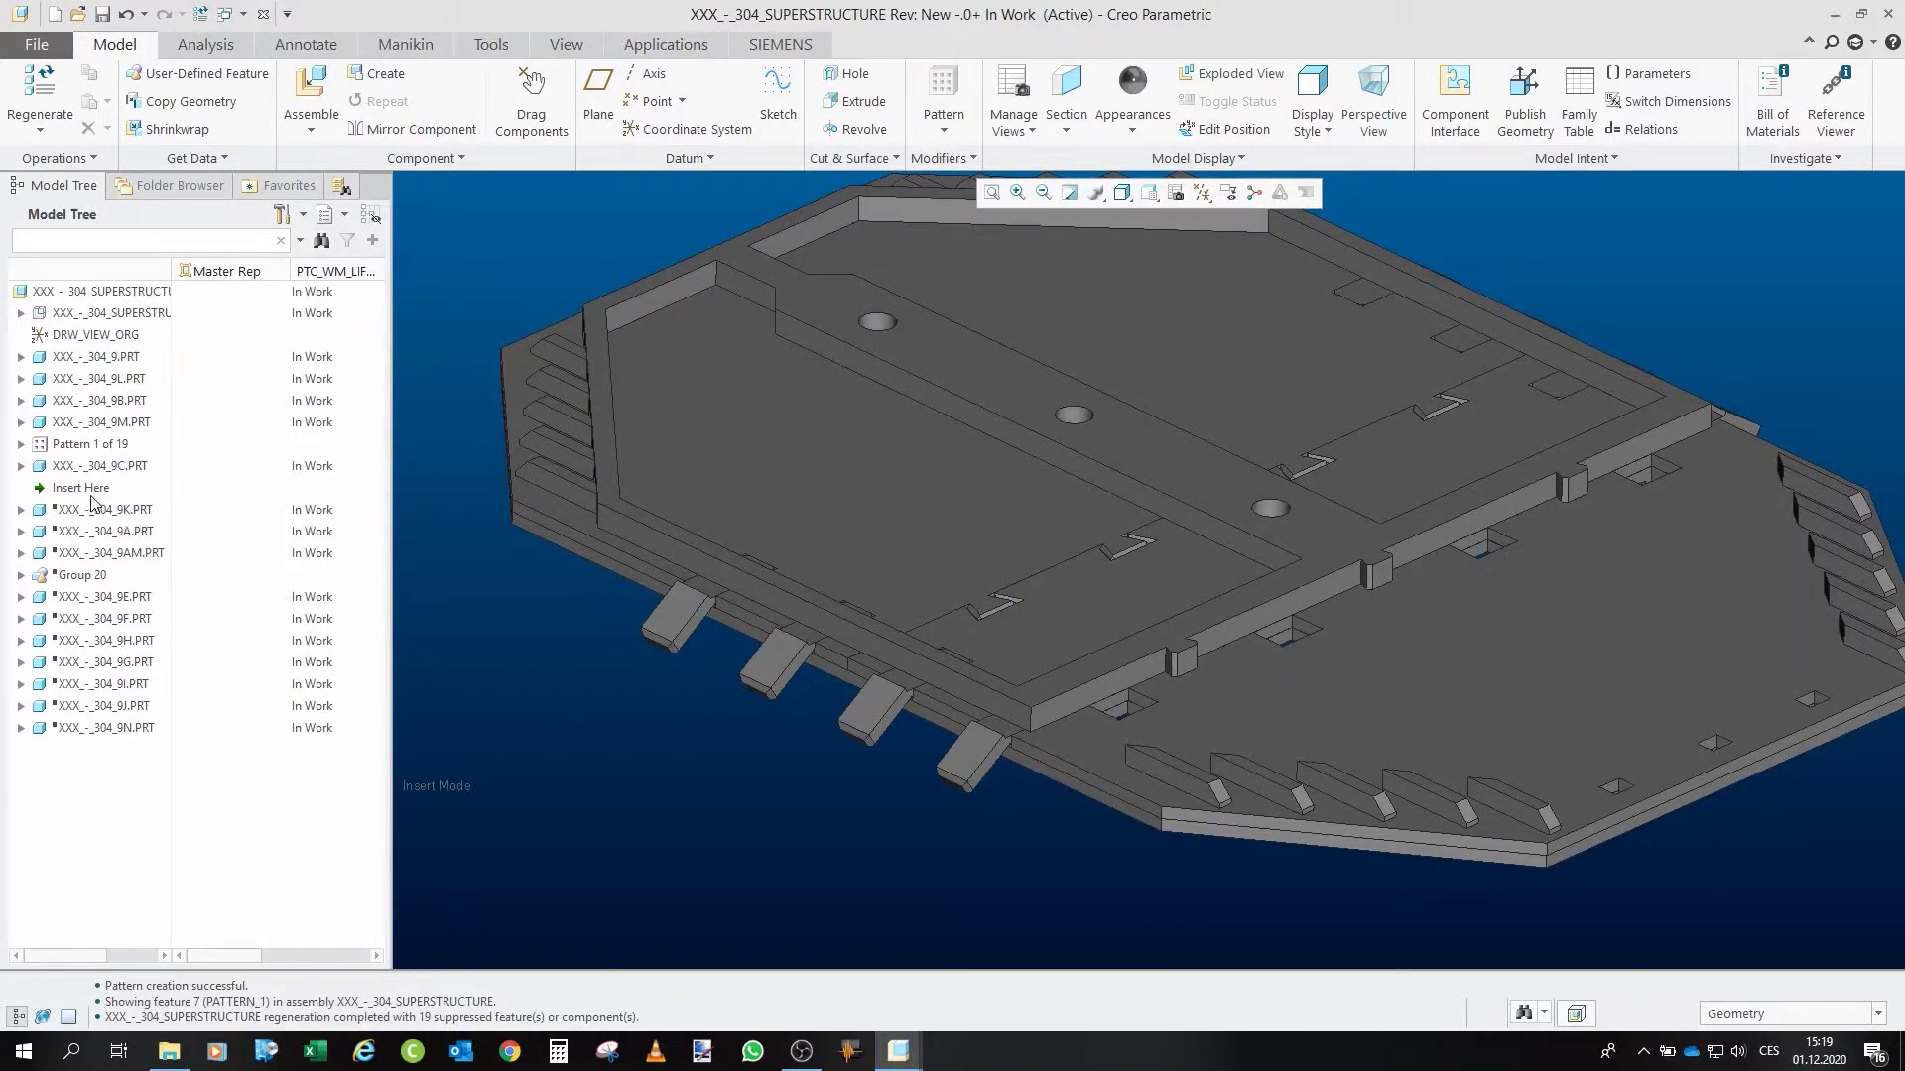
Resume part 304_9K and check the underside and top of the superstructure
{"action": "left_click_drag", "start_coordinate": [81, 487], "coordinate": [82, 512]}
{"action": "scroll", "coordinate": [1258, 609], "scroll_direction": "down", "scroll_amount": 6}
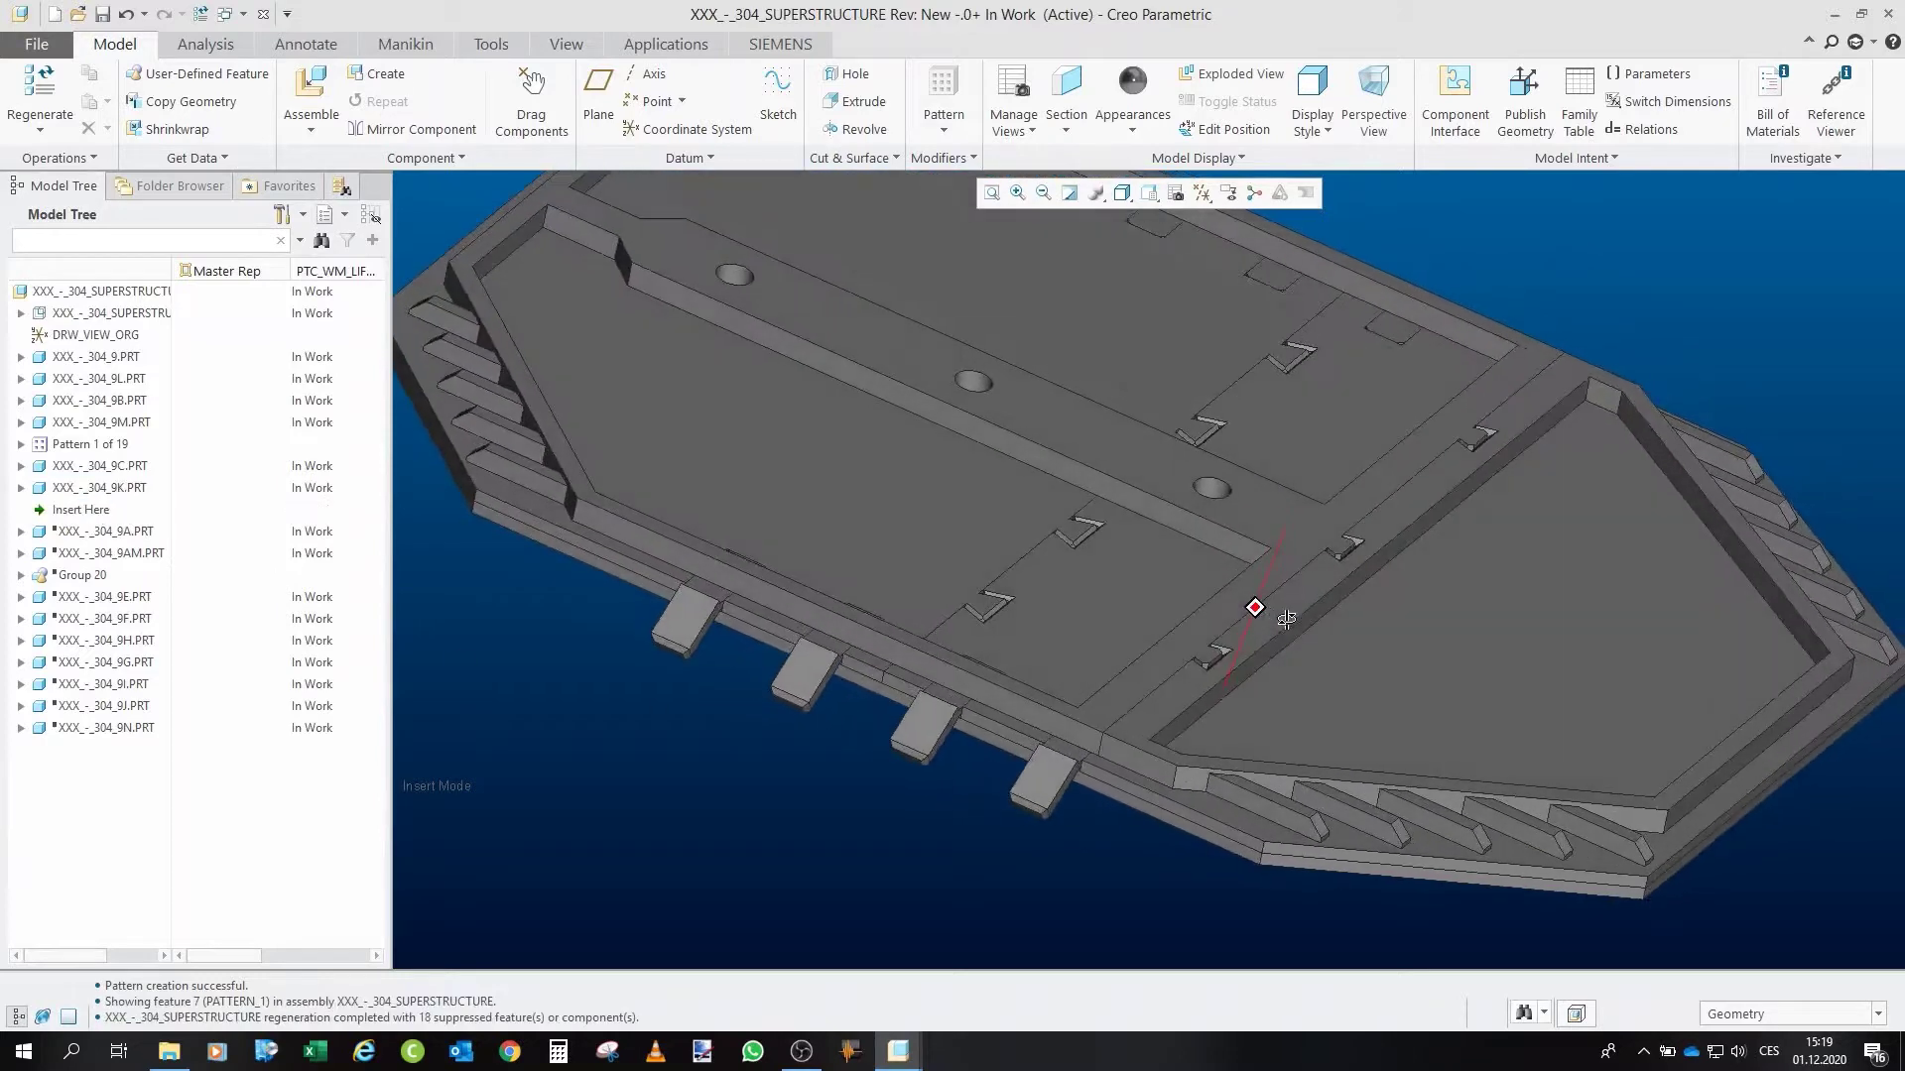
{"action": "scroll", "coordinate": [1379, 627], "scroll_direction": "up", "scroll_amount": 6}
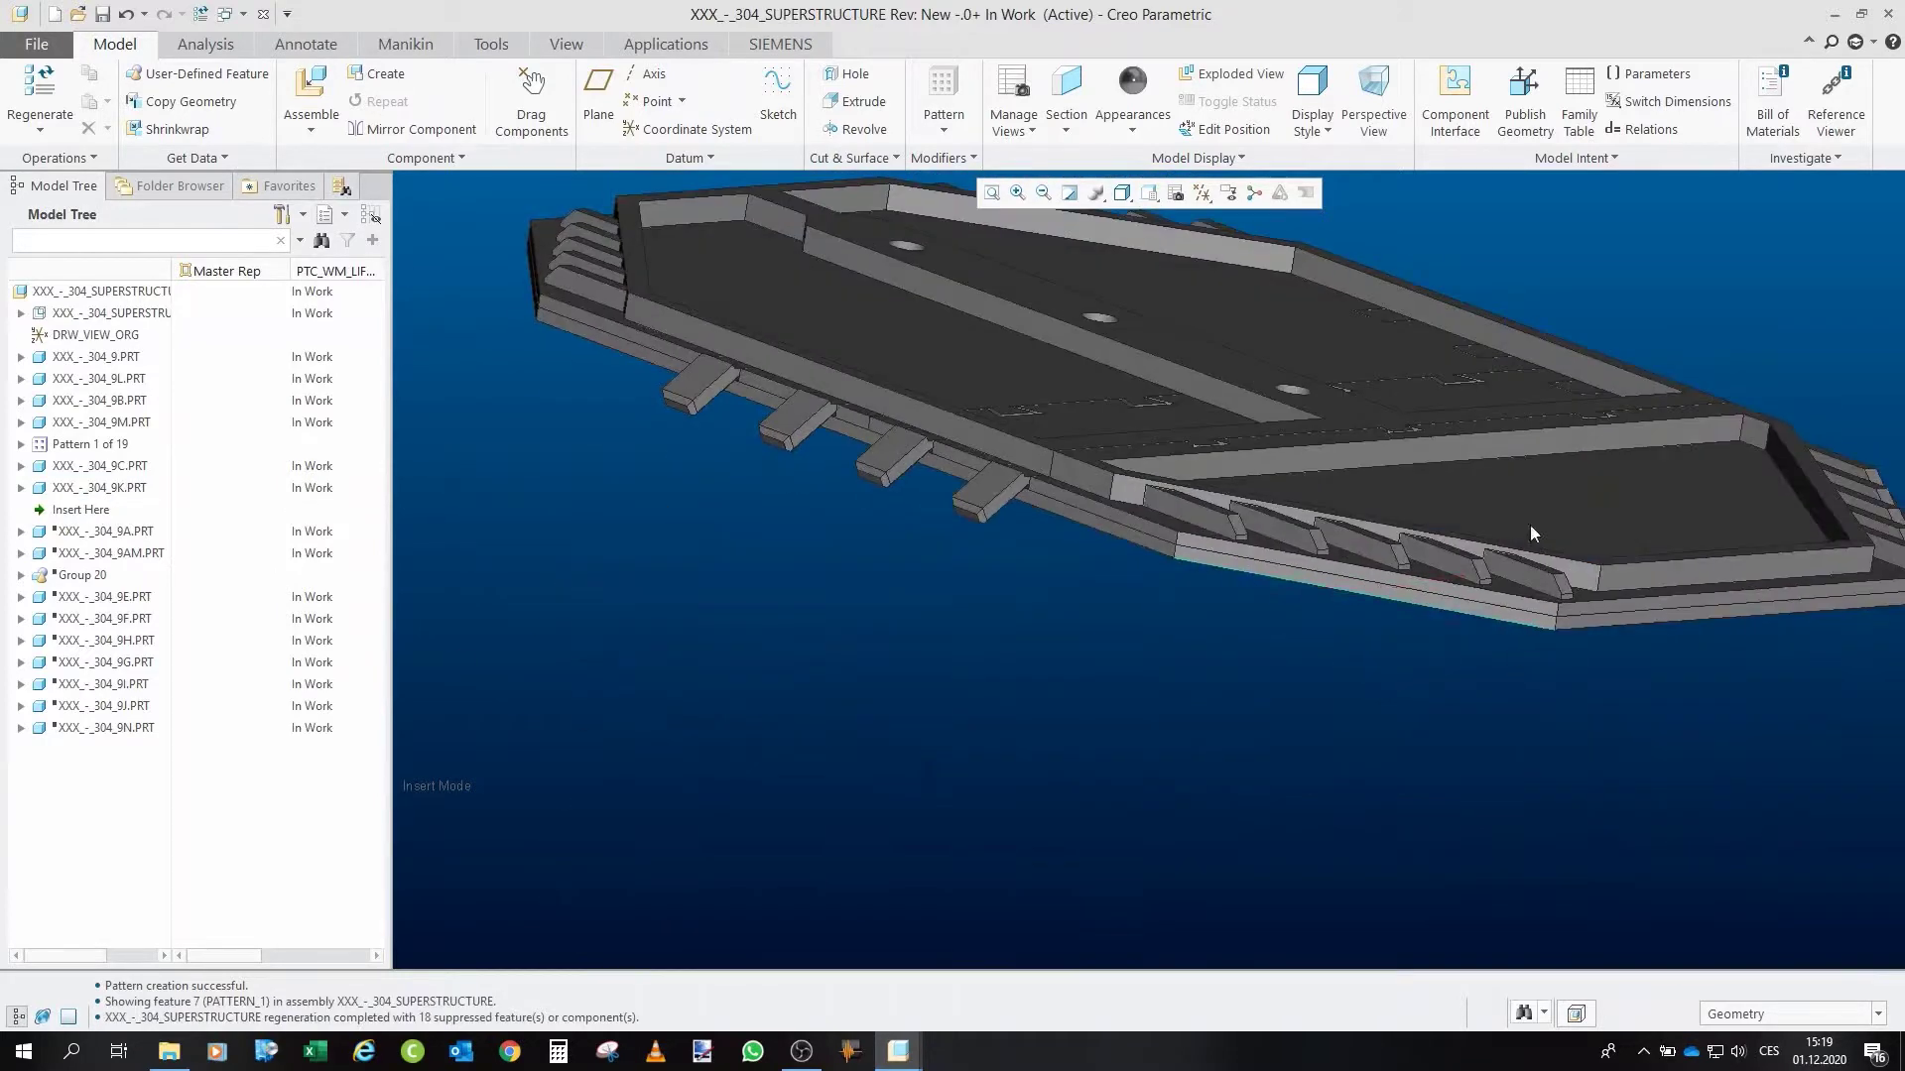
{"action": "left_click_drag", "start_coordinate": [1656, 536], "coordinate": [907, 759]}
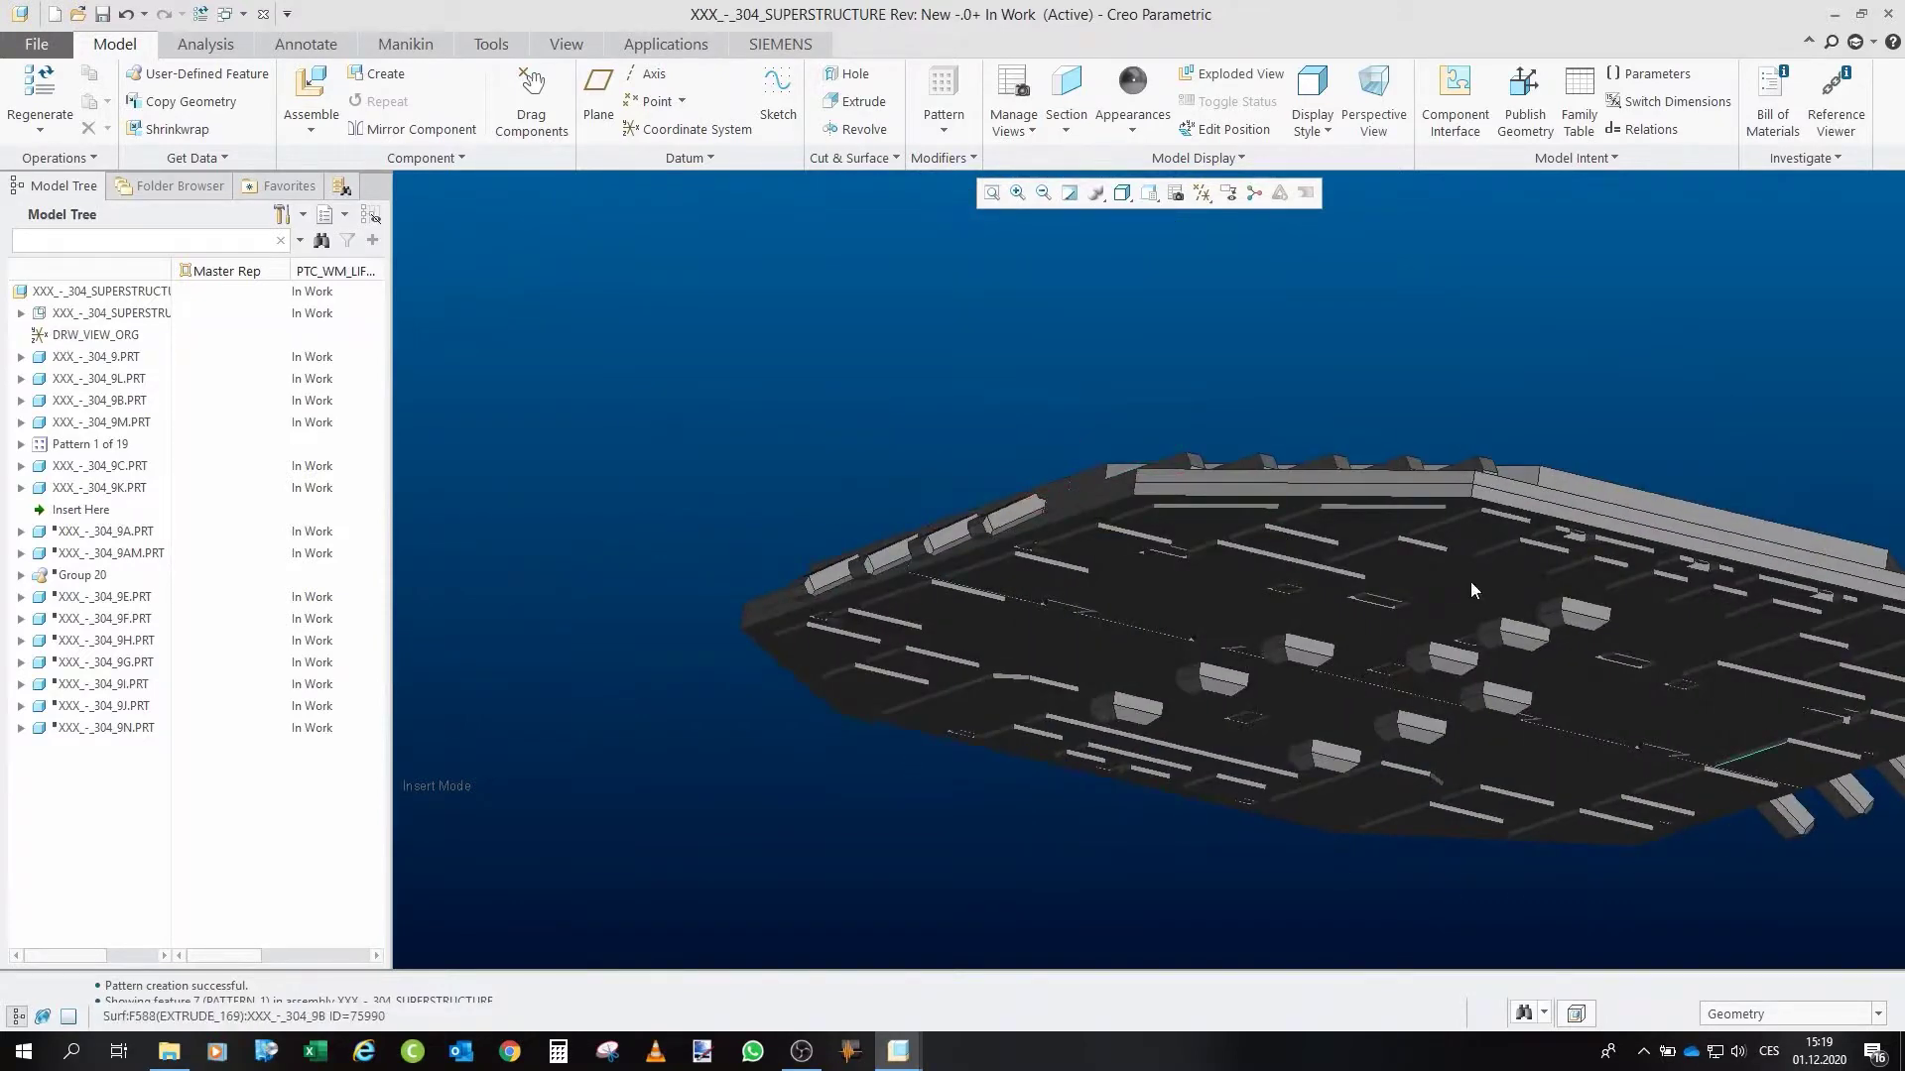
{"action": "left_click_drag", "start_coordinate": [1416, 592], "coordinate": [817, 407]}
{"action": "scroll", "coordinate": [1170, 729], "scroll_direction": "down", "scroll_amount": 3}
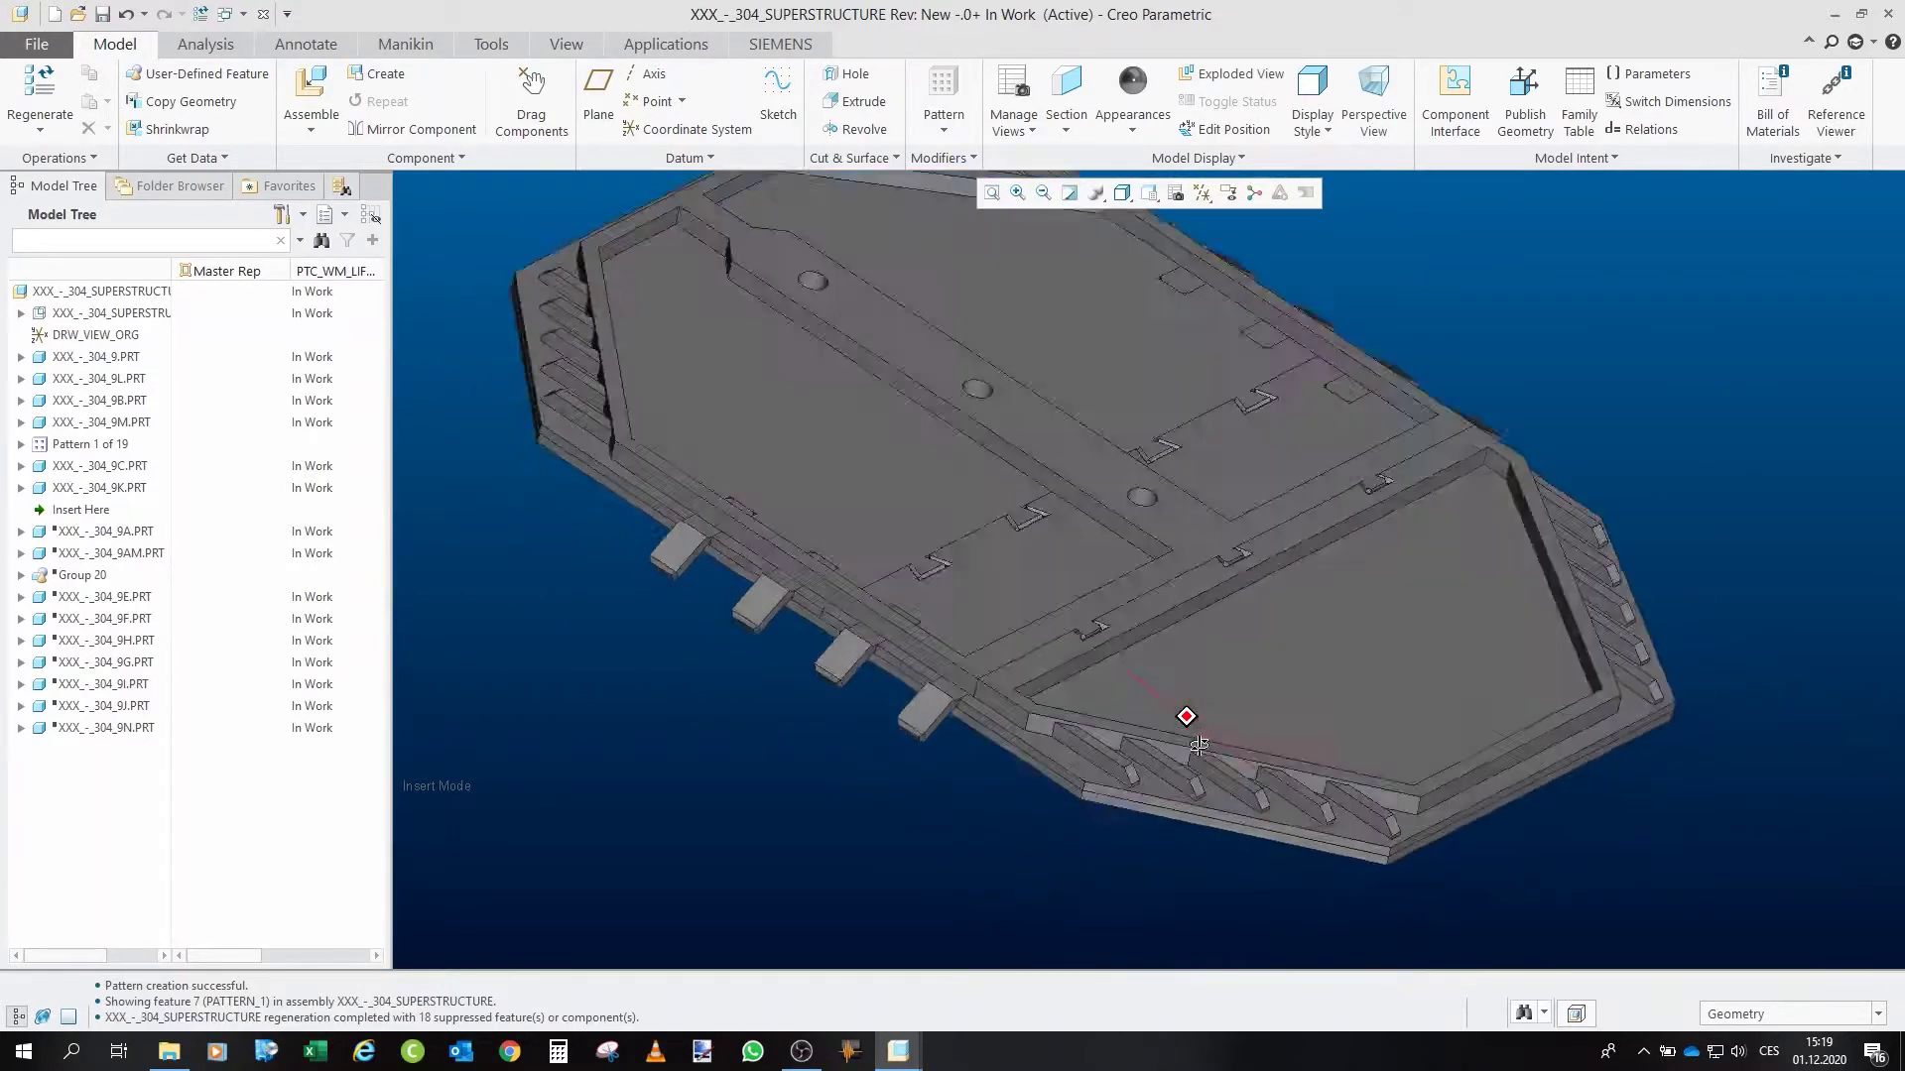
{"action": "scroll", "coordinate": [998, 550], "scroll_direction": "up", "scroll_amount": 1}
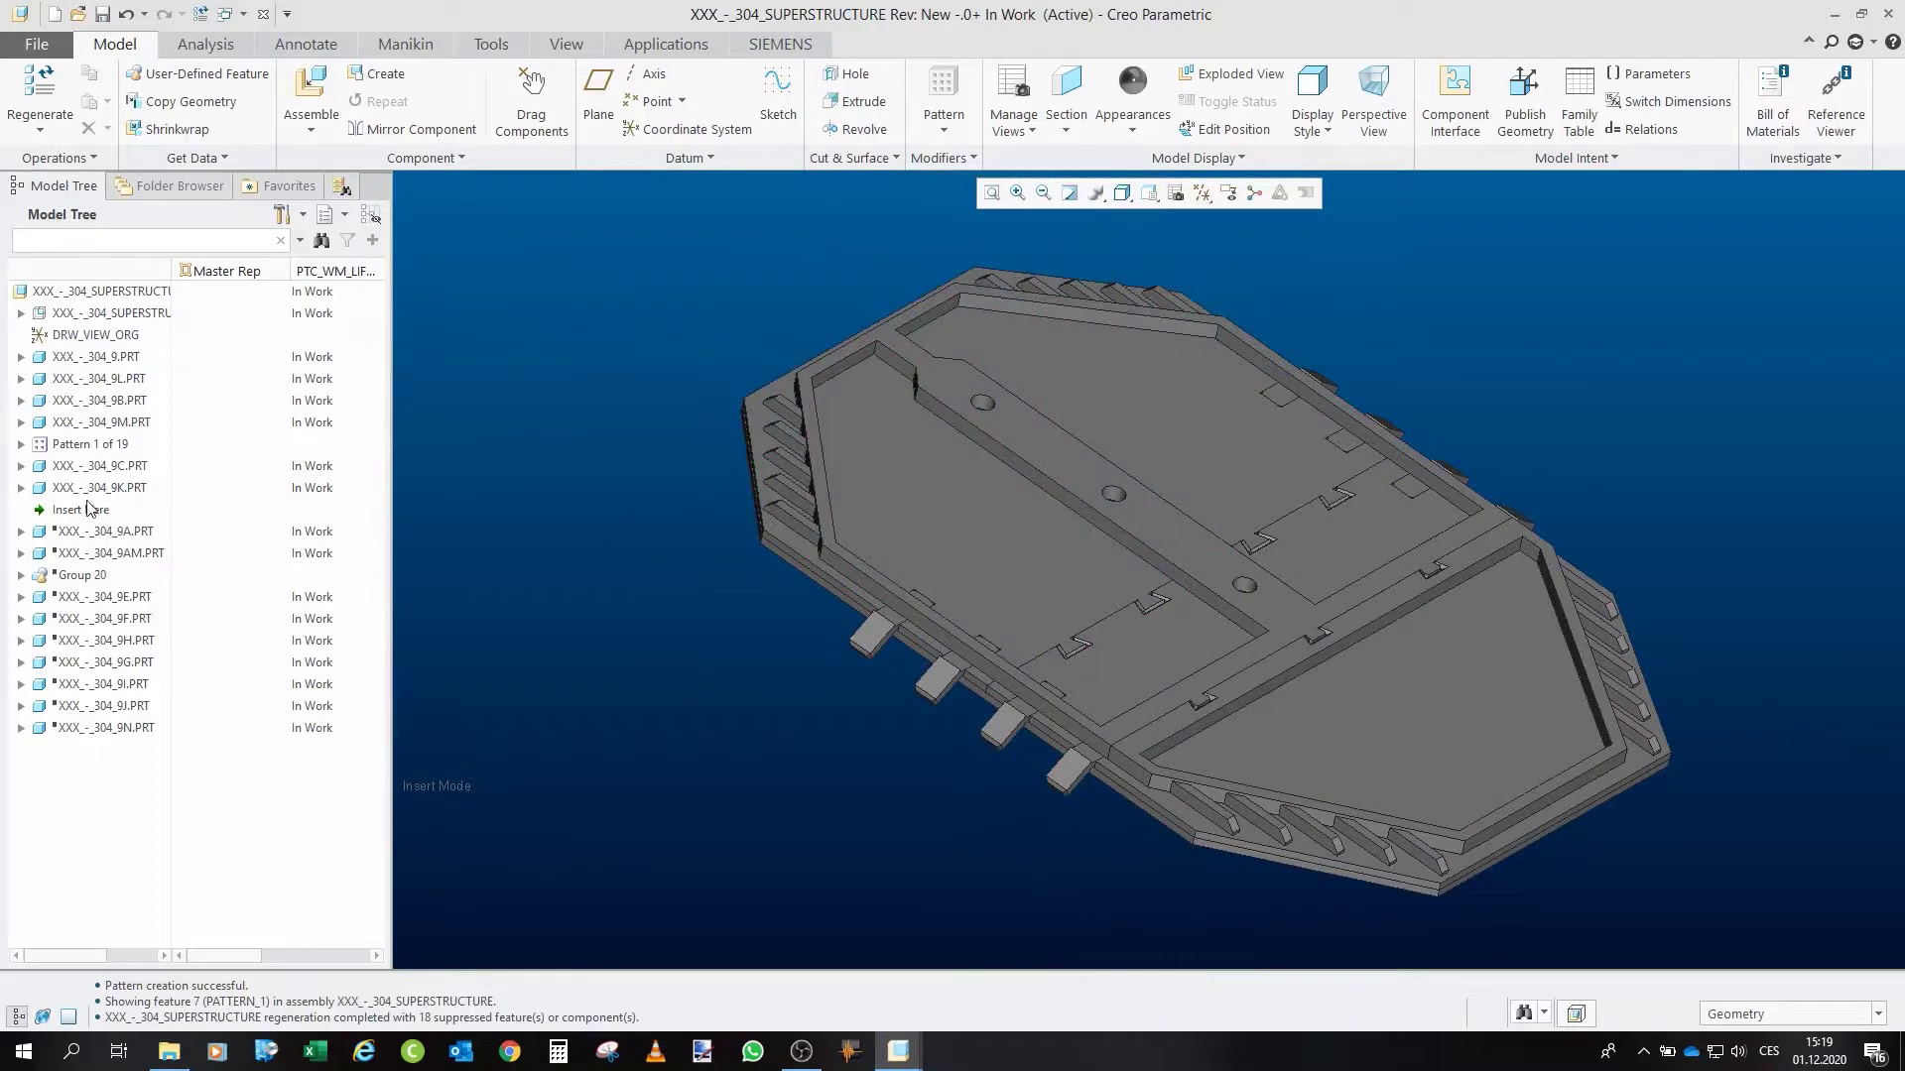
Move Insert Here further down to resume 304_9A, 304_9AM and Group 20
{"action": "left_click", "coordinate": [90, 510]}
{"action": "left_click_drag", "start_coordinate": [1233, 551], "coordinate": [1690, 567]}
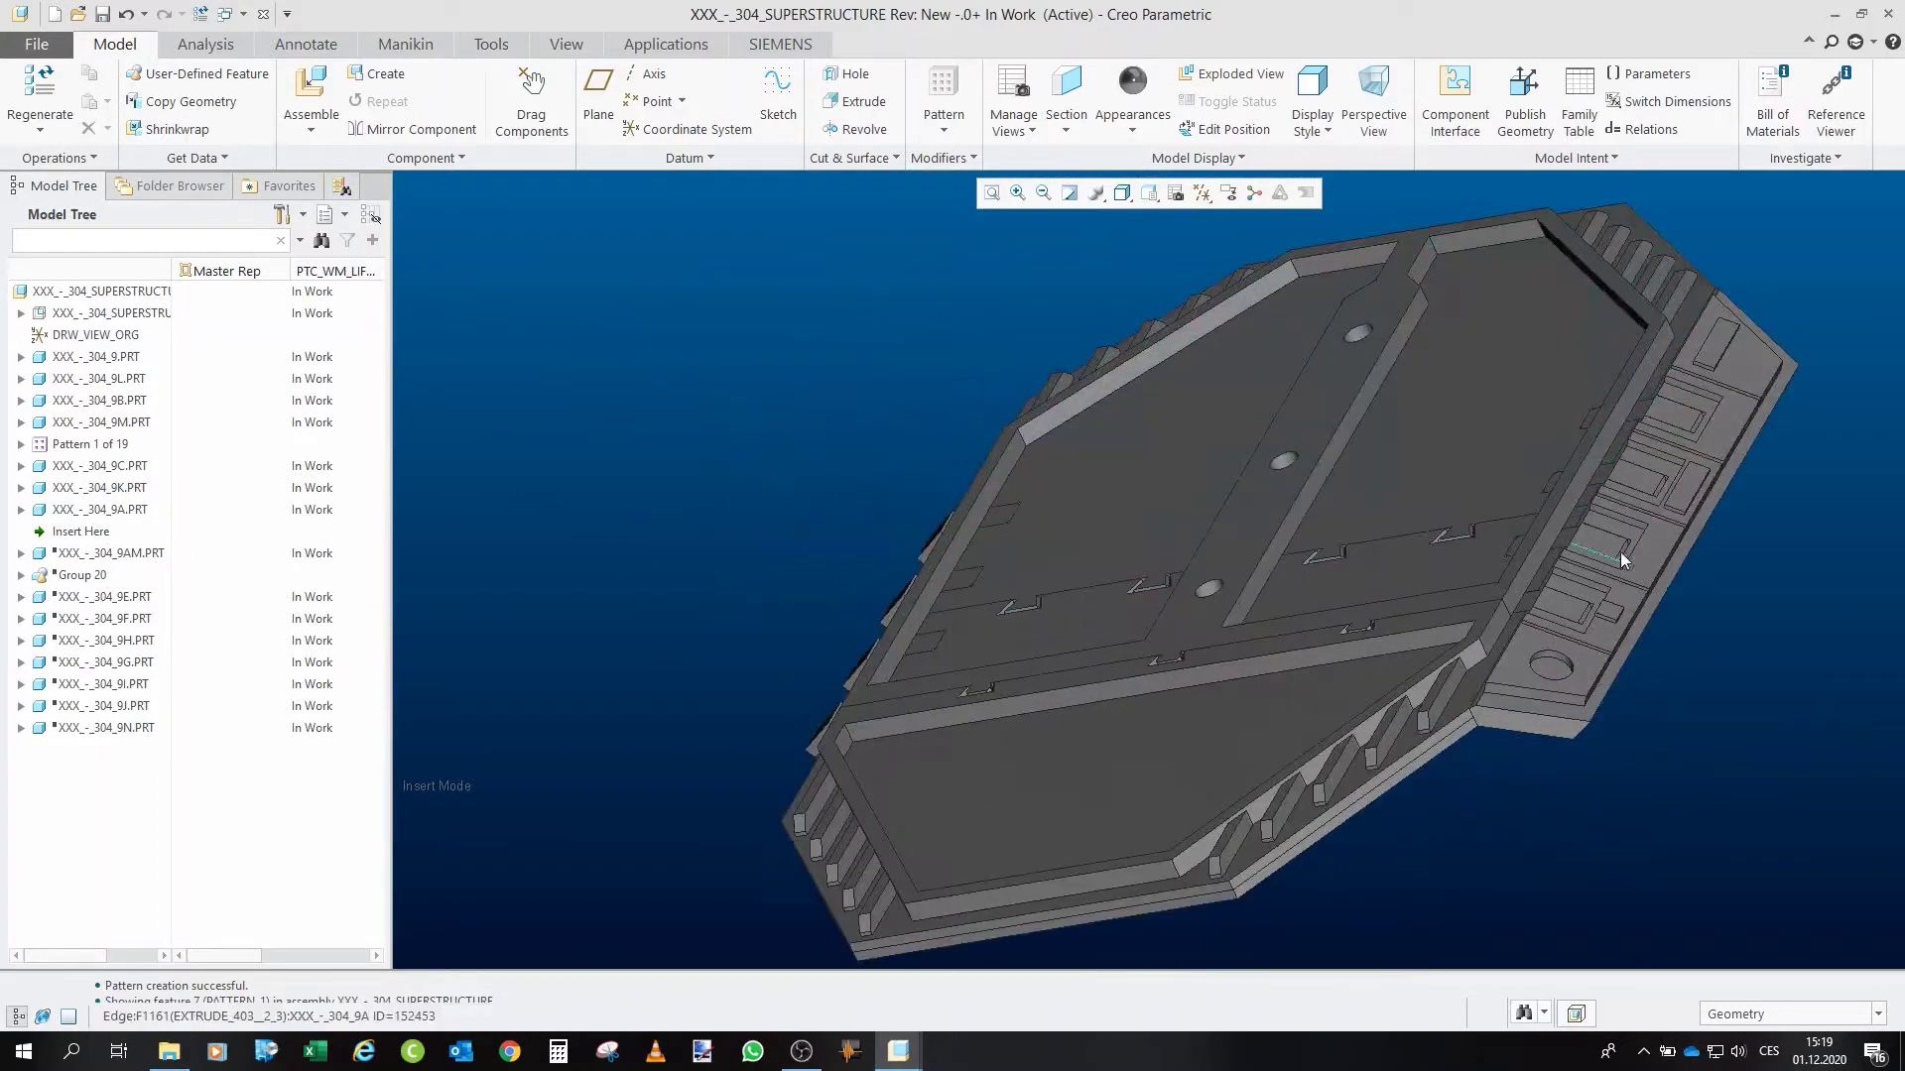
{"action": "scroll", "coordinate": [1597, 704], "scroll_direction": "up", "scroll_amount": 3}
{"action": "scroll", "coordinate": [1586, 689], "scroll_direction": "down", "scroll_amount": 4}
{"action": "scroll", "coordinate": [1594, 625], "scroll_direction": "up", "scroll_amount": 5}
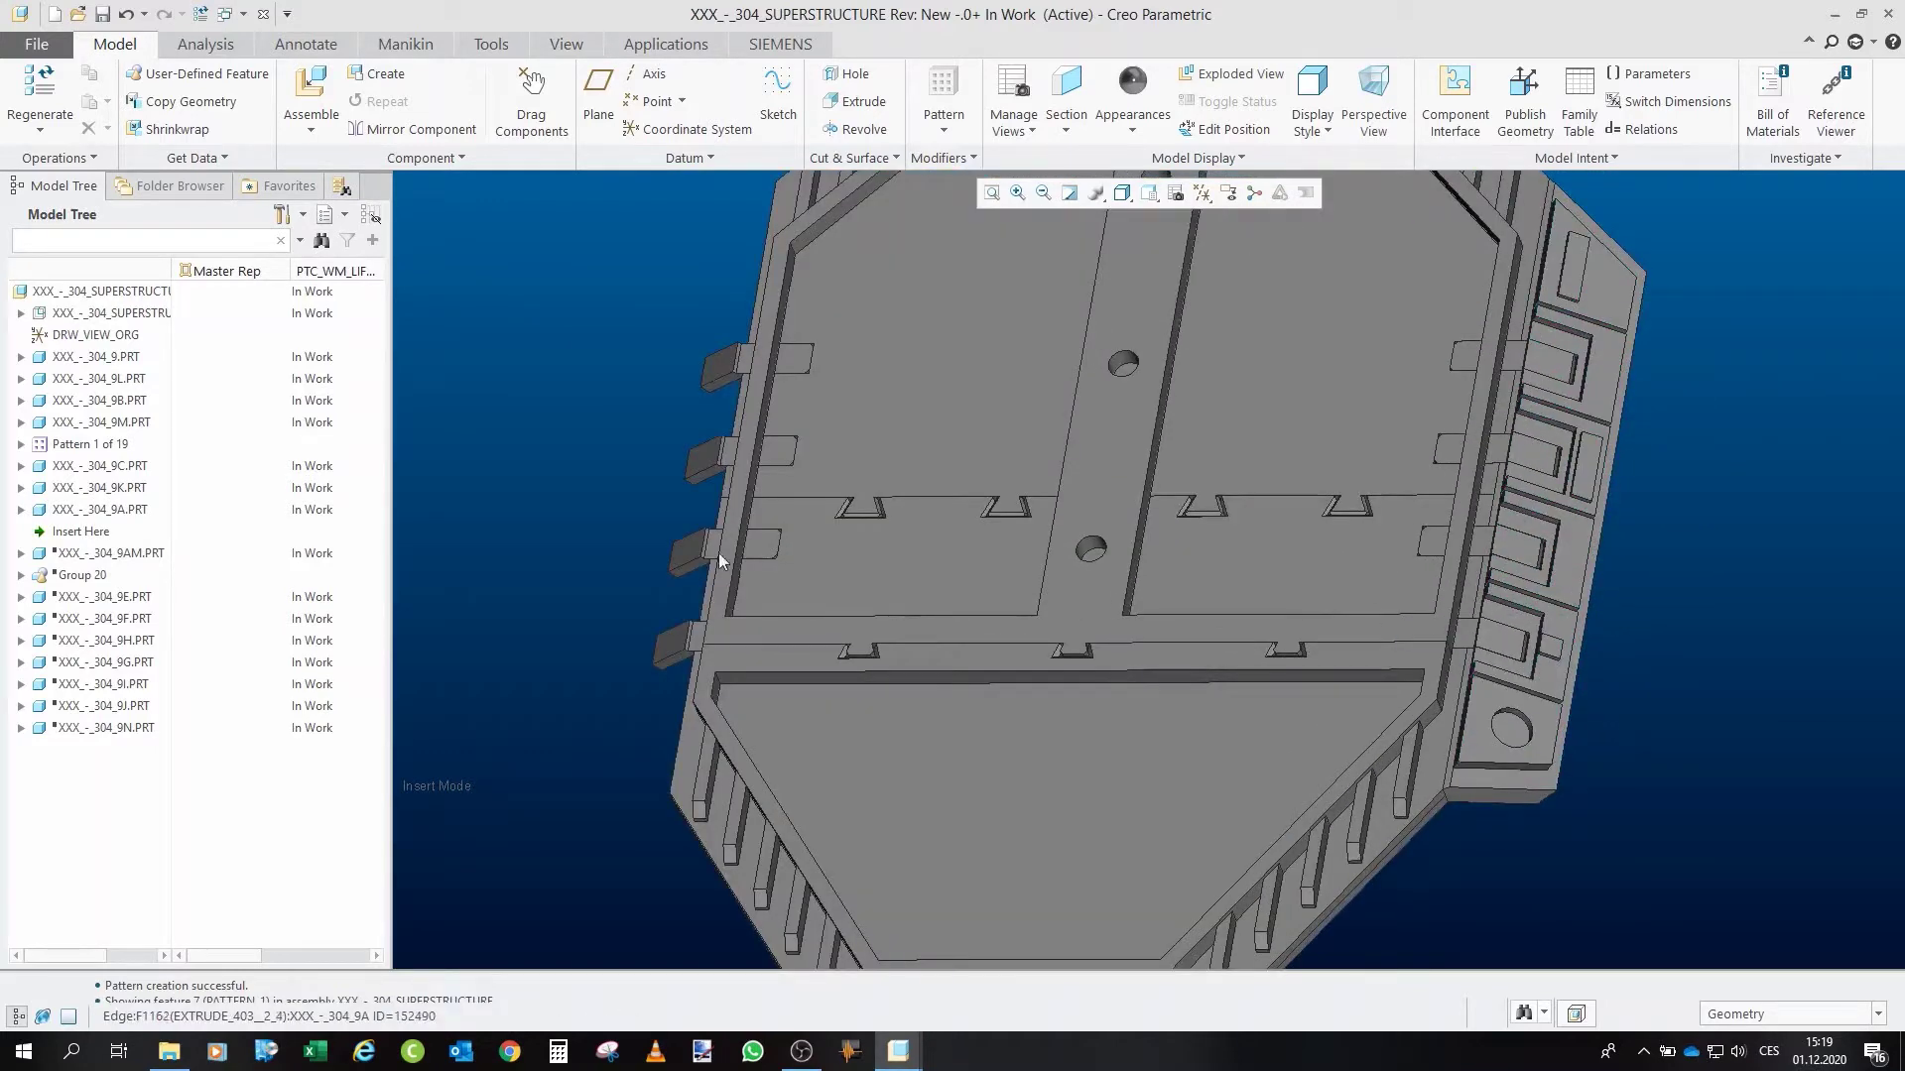
{"action": "left_click_drag", "start_coordinate": [413, 577], "coordinate": [892, 645]}
{"action": "scroll", "coordinate": [893, 645], "scroll_direction": "down", "scroll_amount": 2}
{"action": "scroll", "coordinate": [923, 654], "scroll_direction": "up", "scroll_amount": 4}
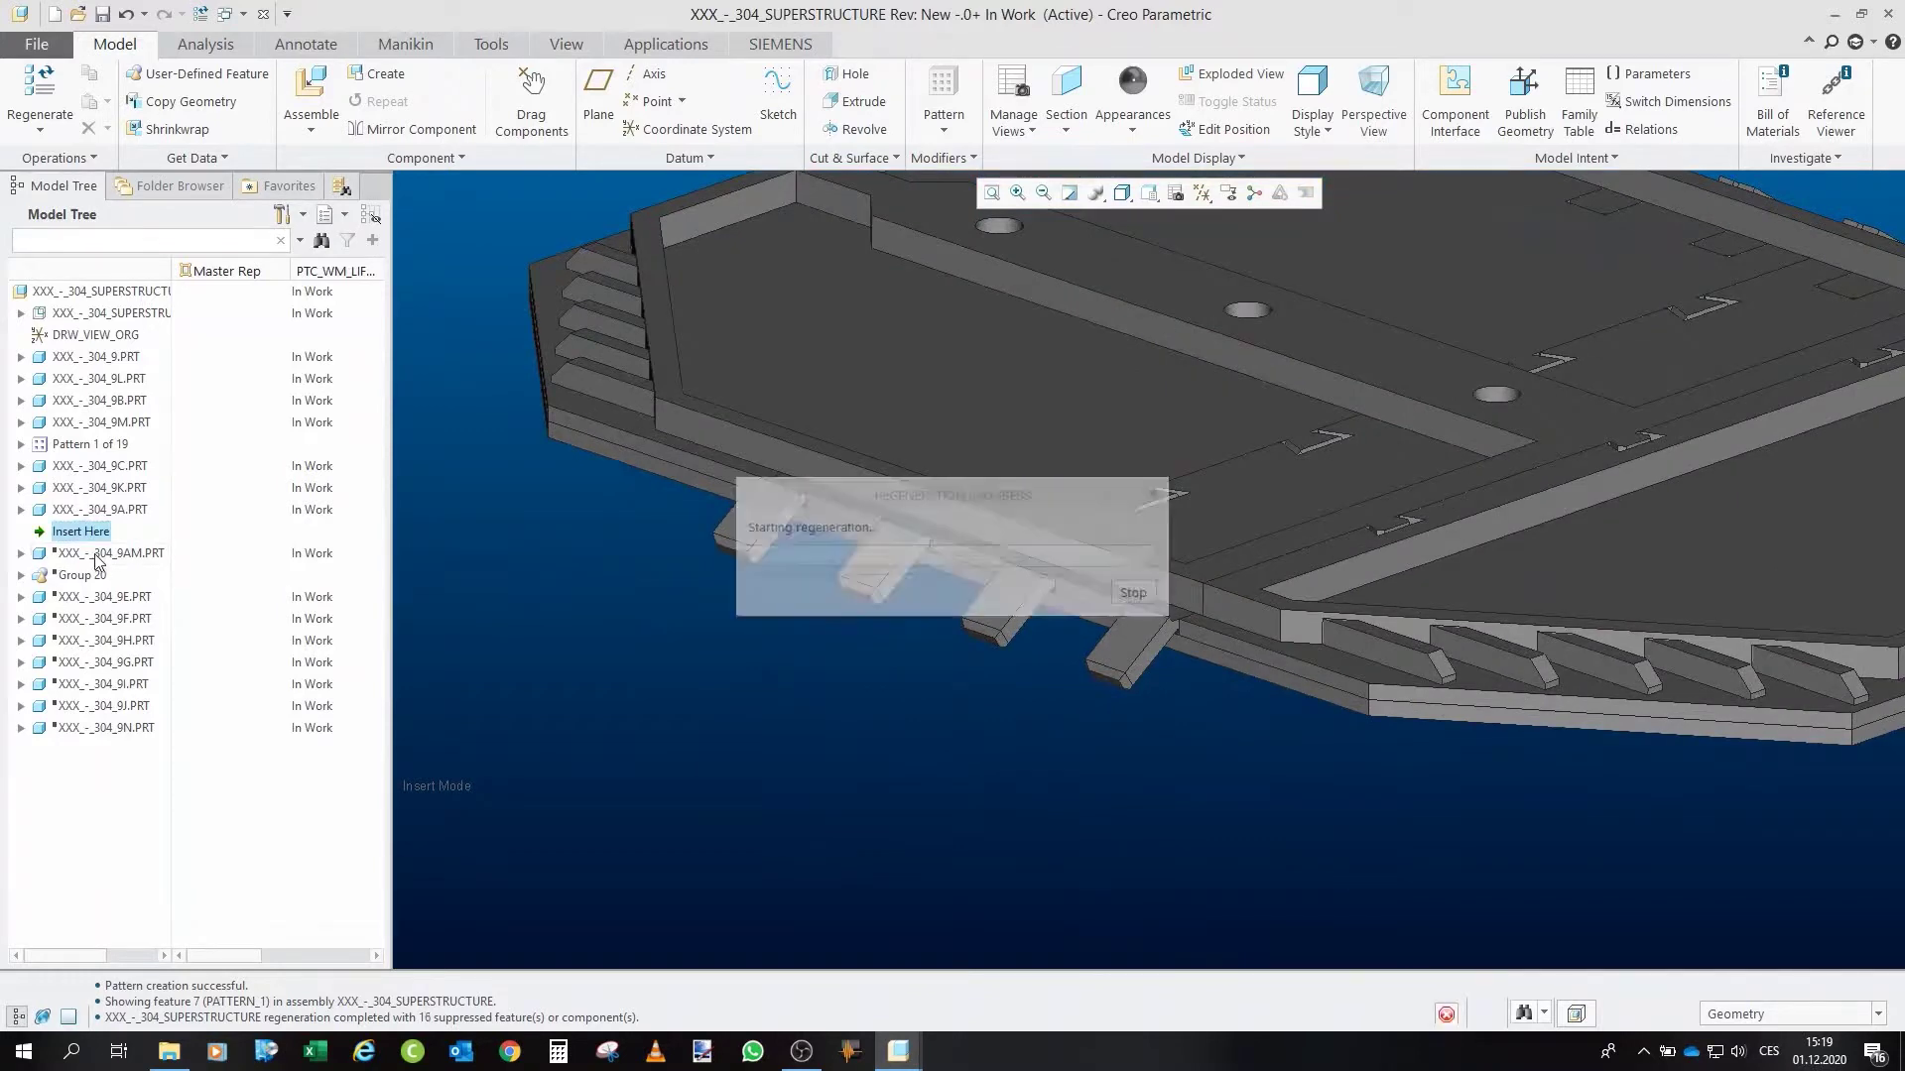
{"action": "left_click_drag", "start_coordinate": [753, 634], "coordinate": [902, 527]}
{"action": "scroll", "coordinate": [644, 714], "scroll_direction": "down", "scroll_amount": 5}
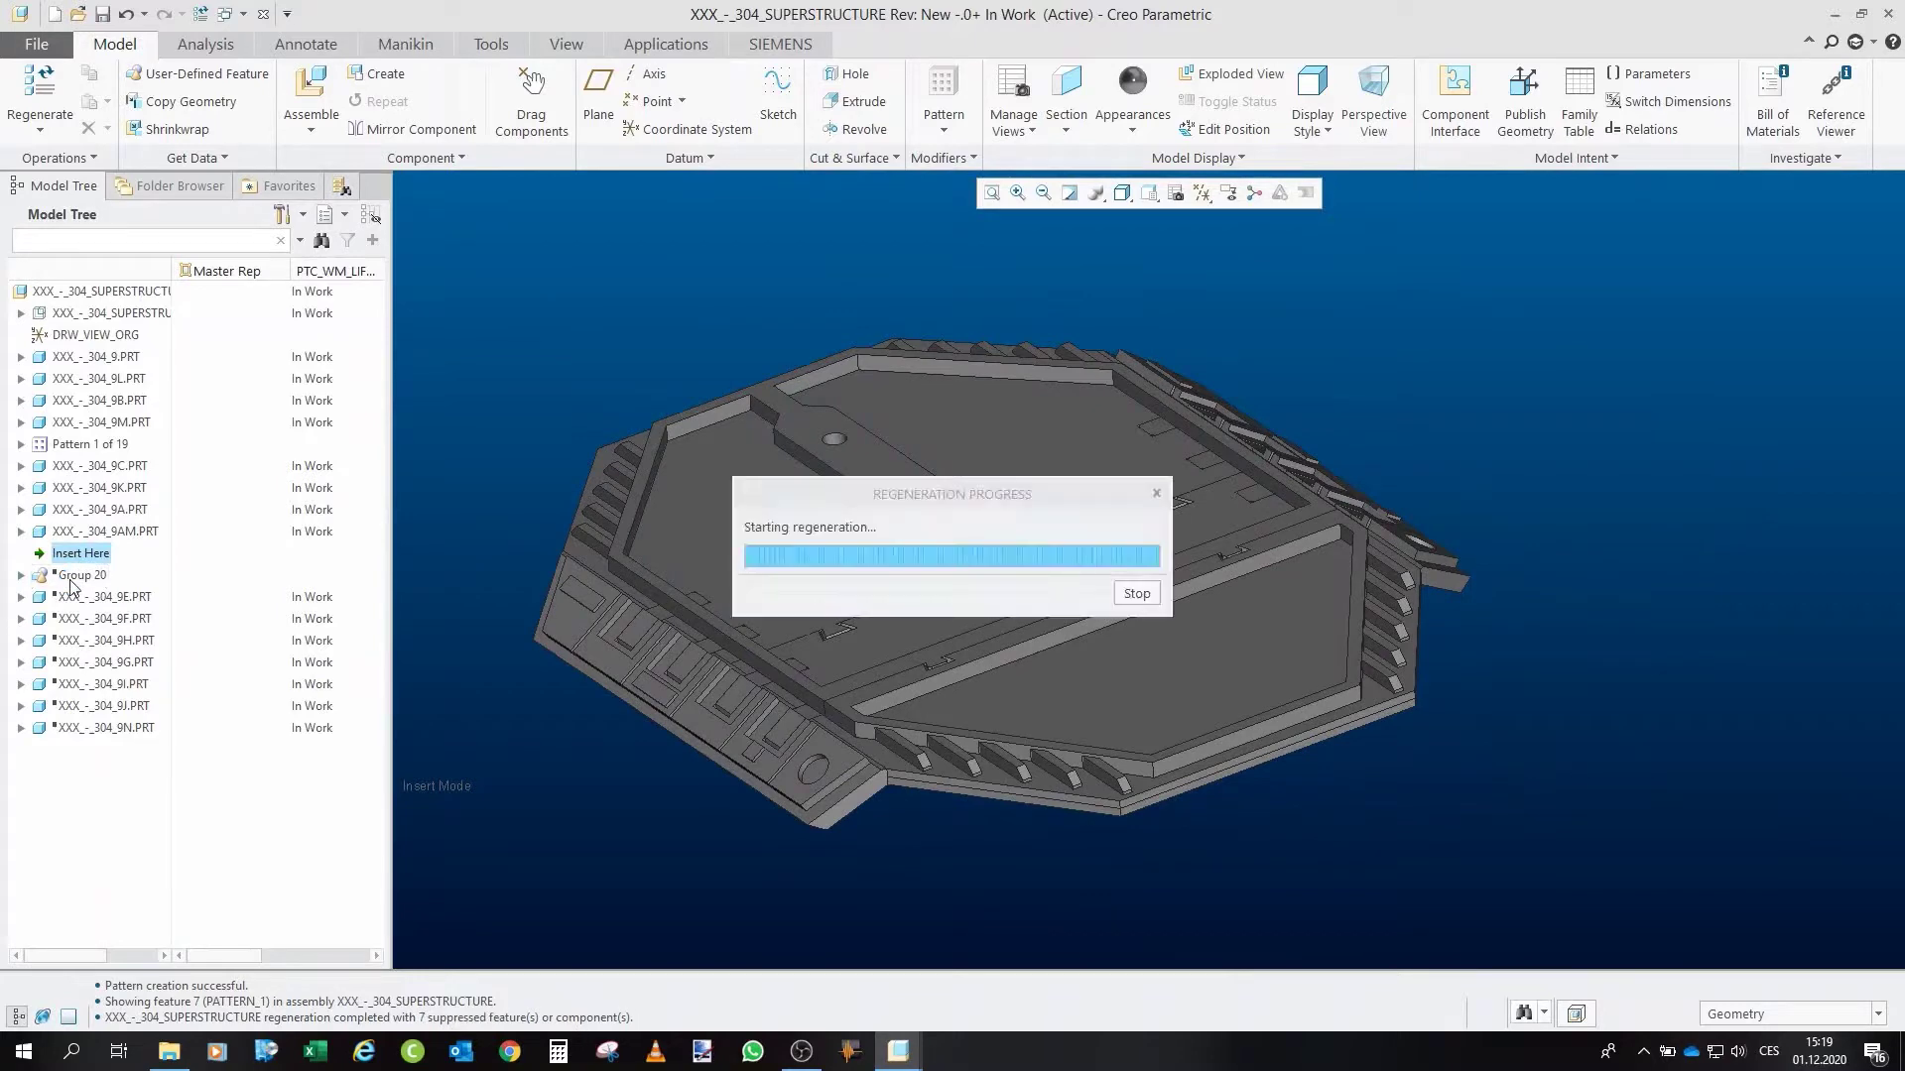
{"action": "mouse_move", "coordinate": [631, 653]}
{"action": "left_mouse_down"}
{"action": "mouse_move", "coordinate": [723, 679]}
{"action": "mouse_move", "coordinate": [740, 744]}
{"action": "left_mouse_up"}
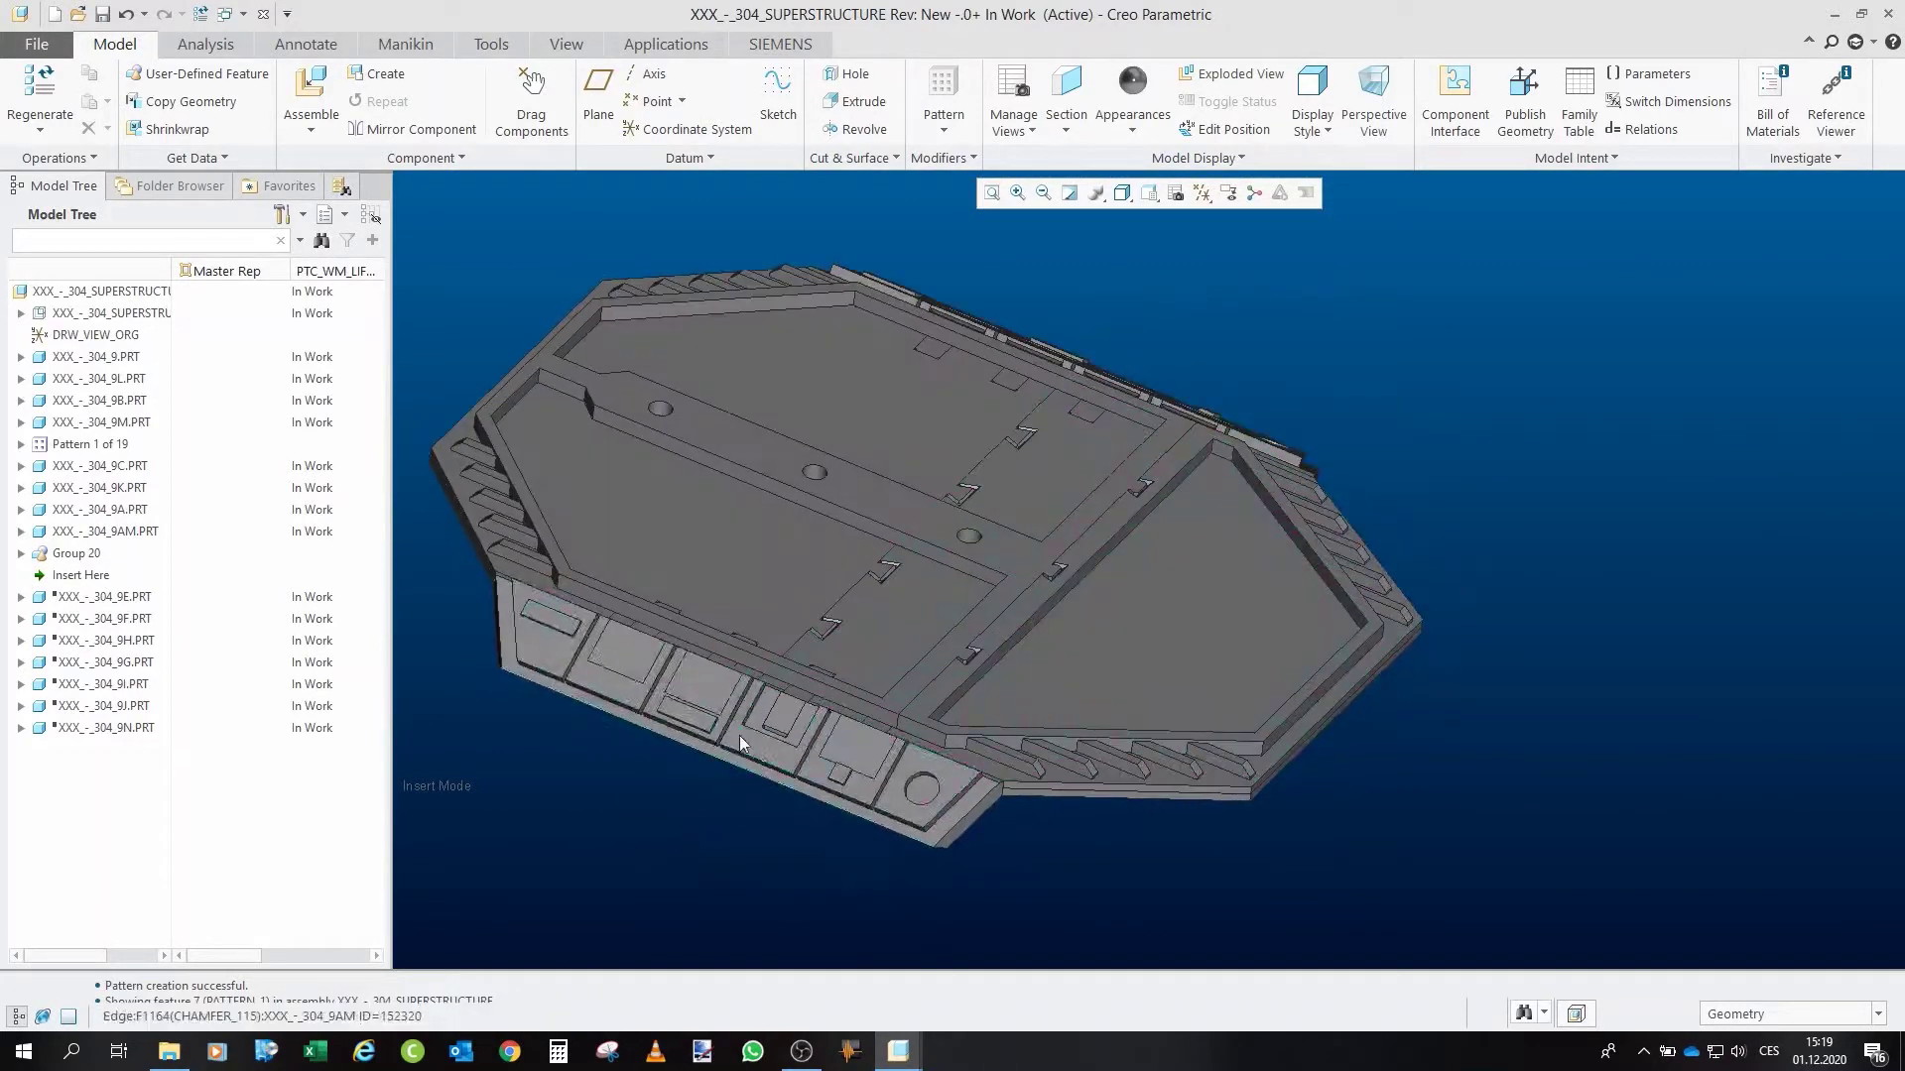
{"action": "left_click", "coordinate": [21, 554]}
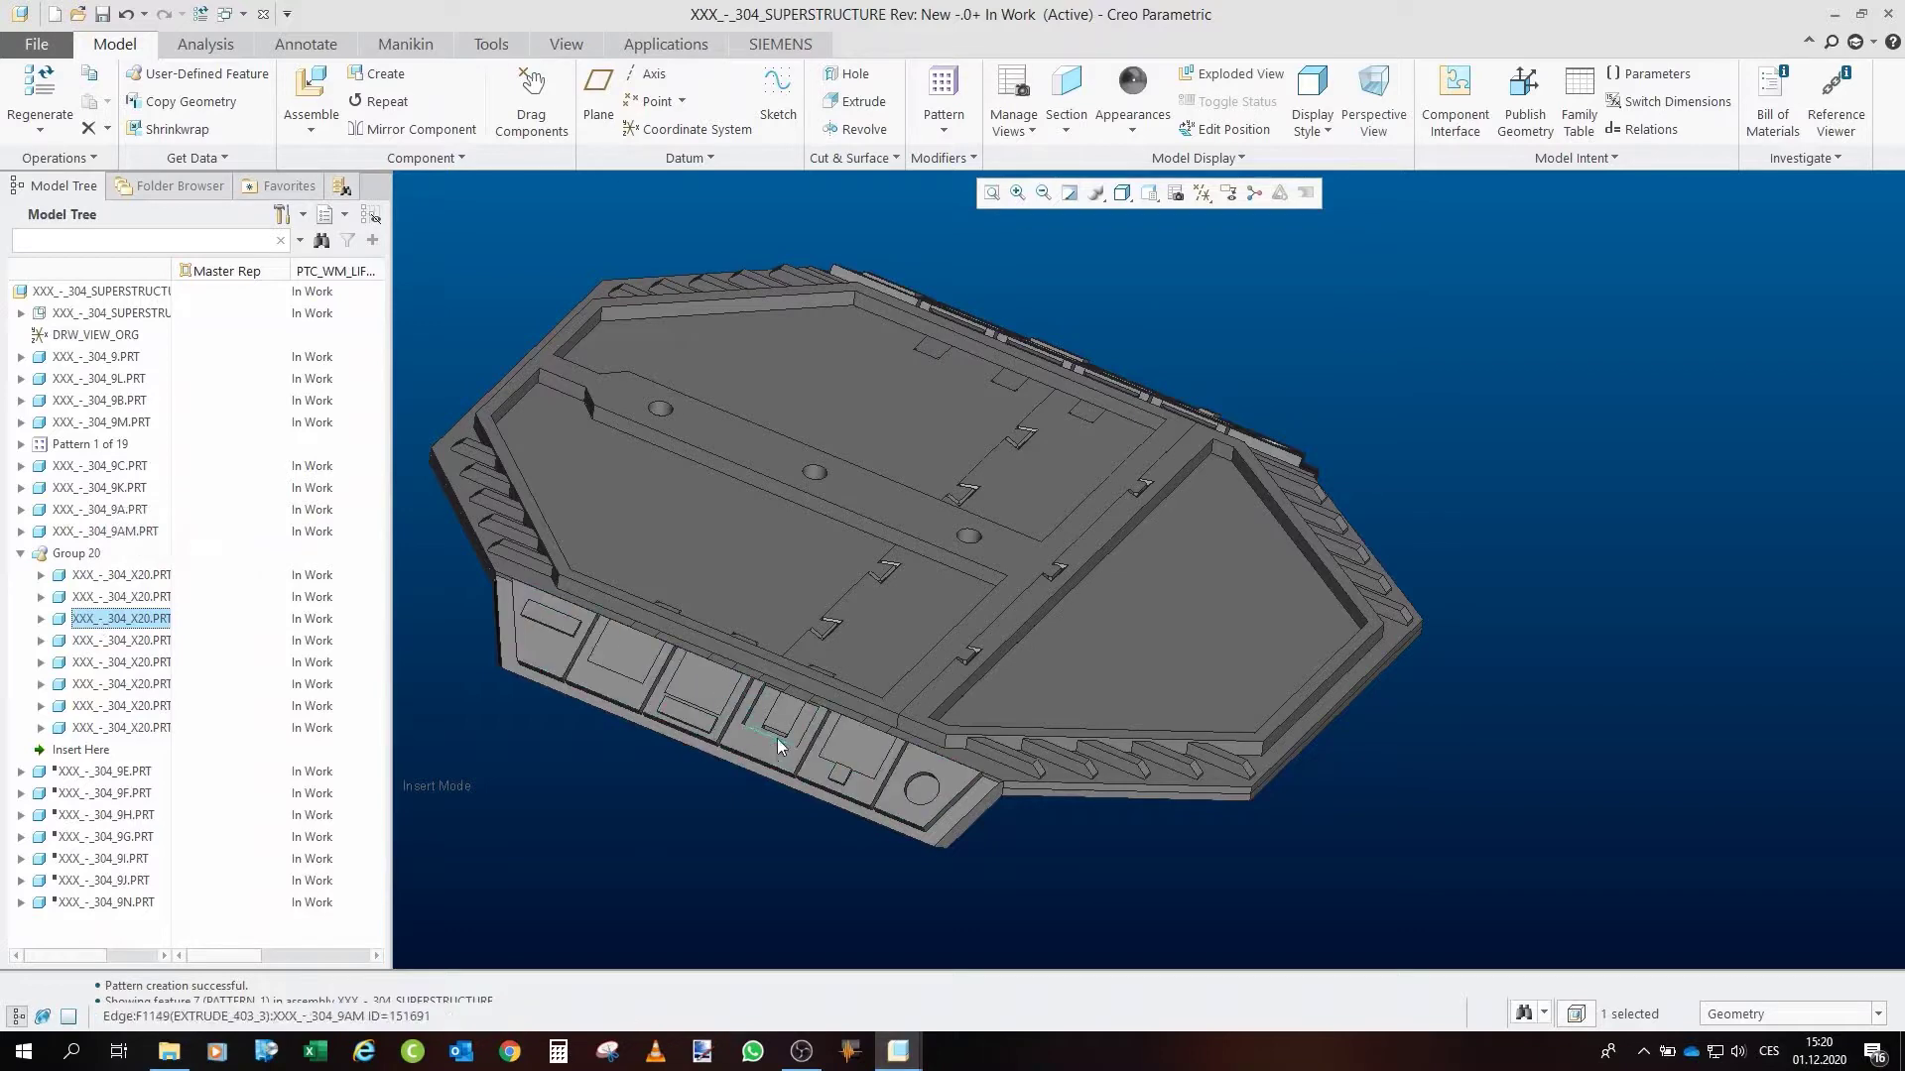
{"action": "left_click", "coordinate": [778, 889]}
{"action": "scroll", "coordinate": [778, 889], "scroll_direction": "up", "scroll_amount": 5}
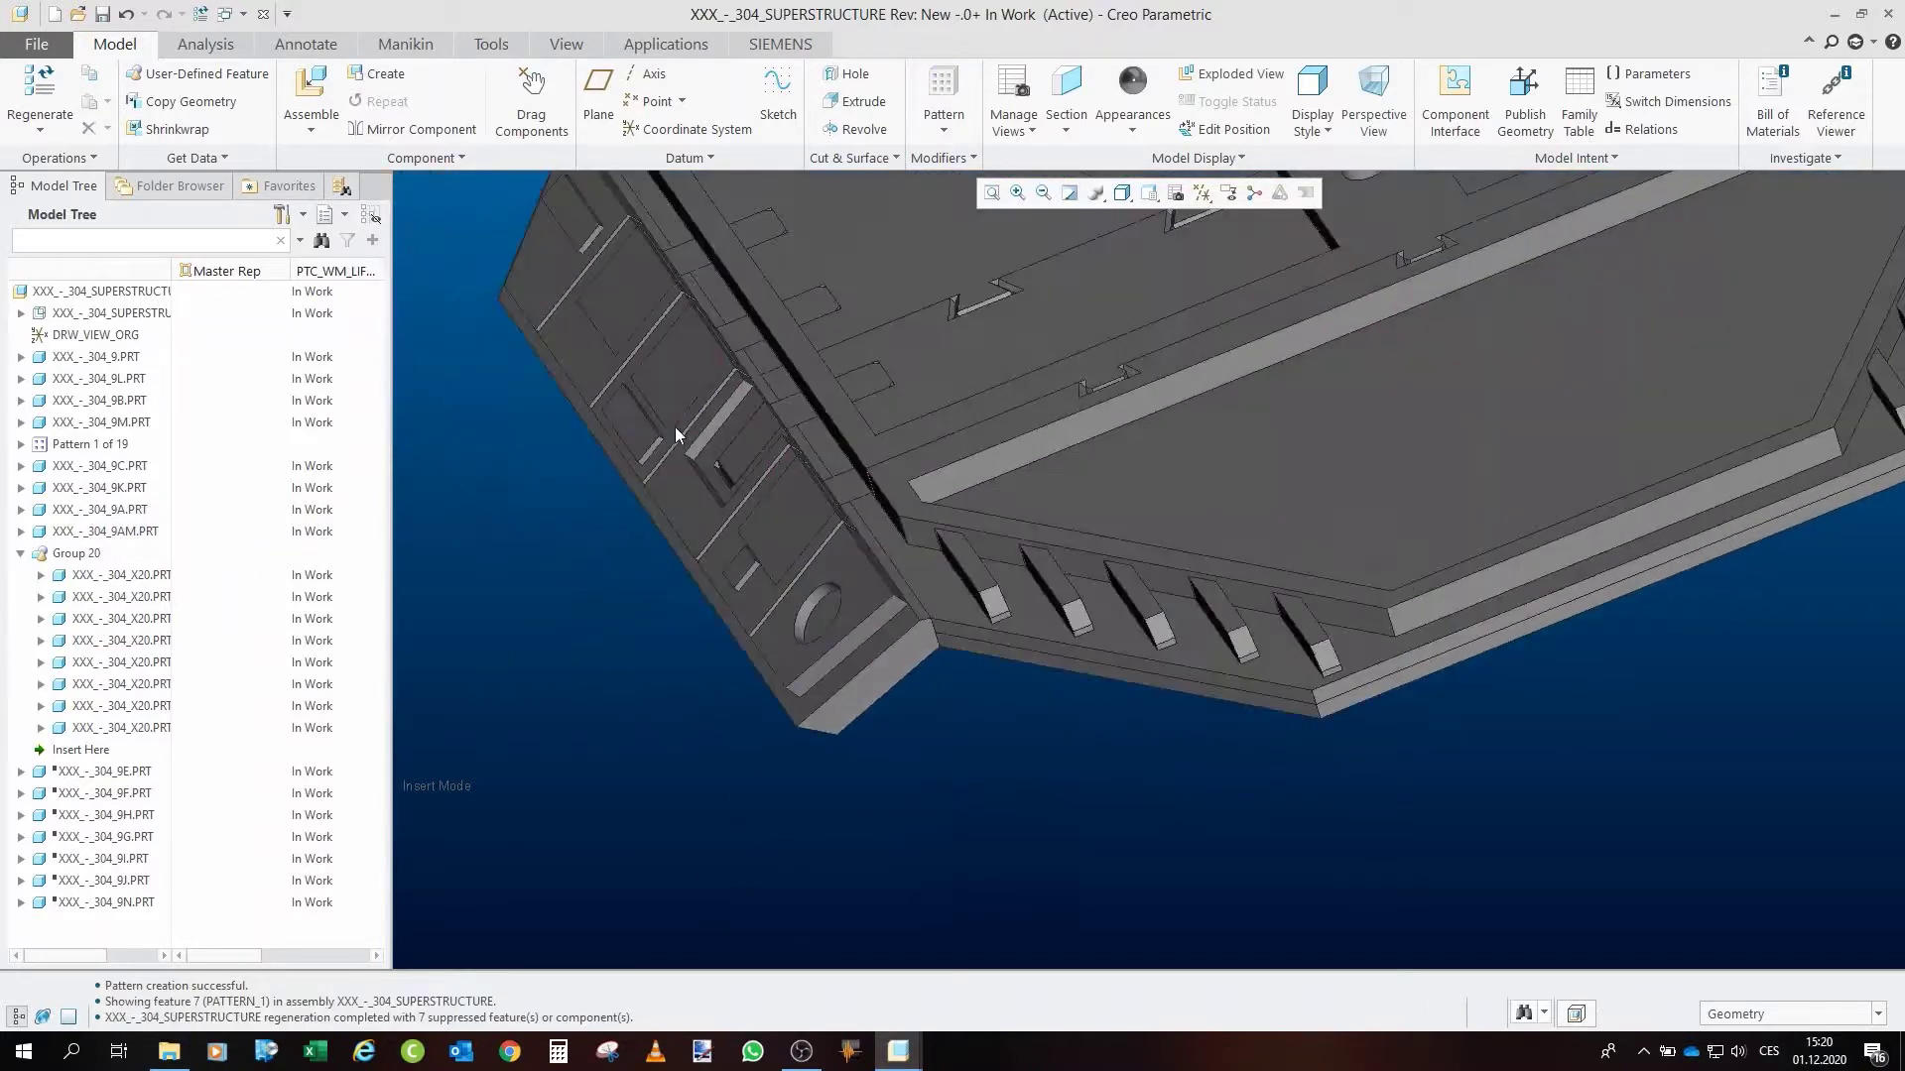
{"action": "scroll", "coordinate": [794, 556], "scroll_direction": "down", "scroll_amount": 2}
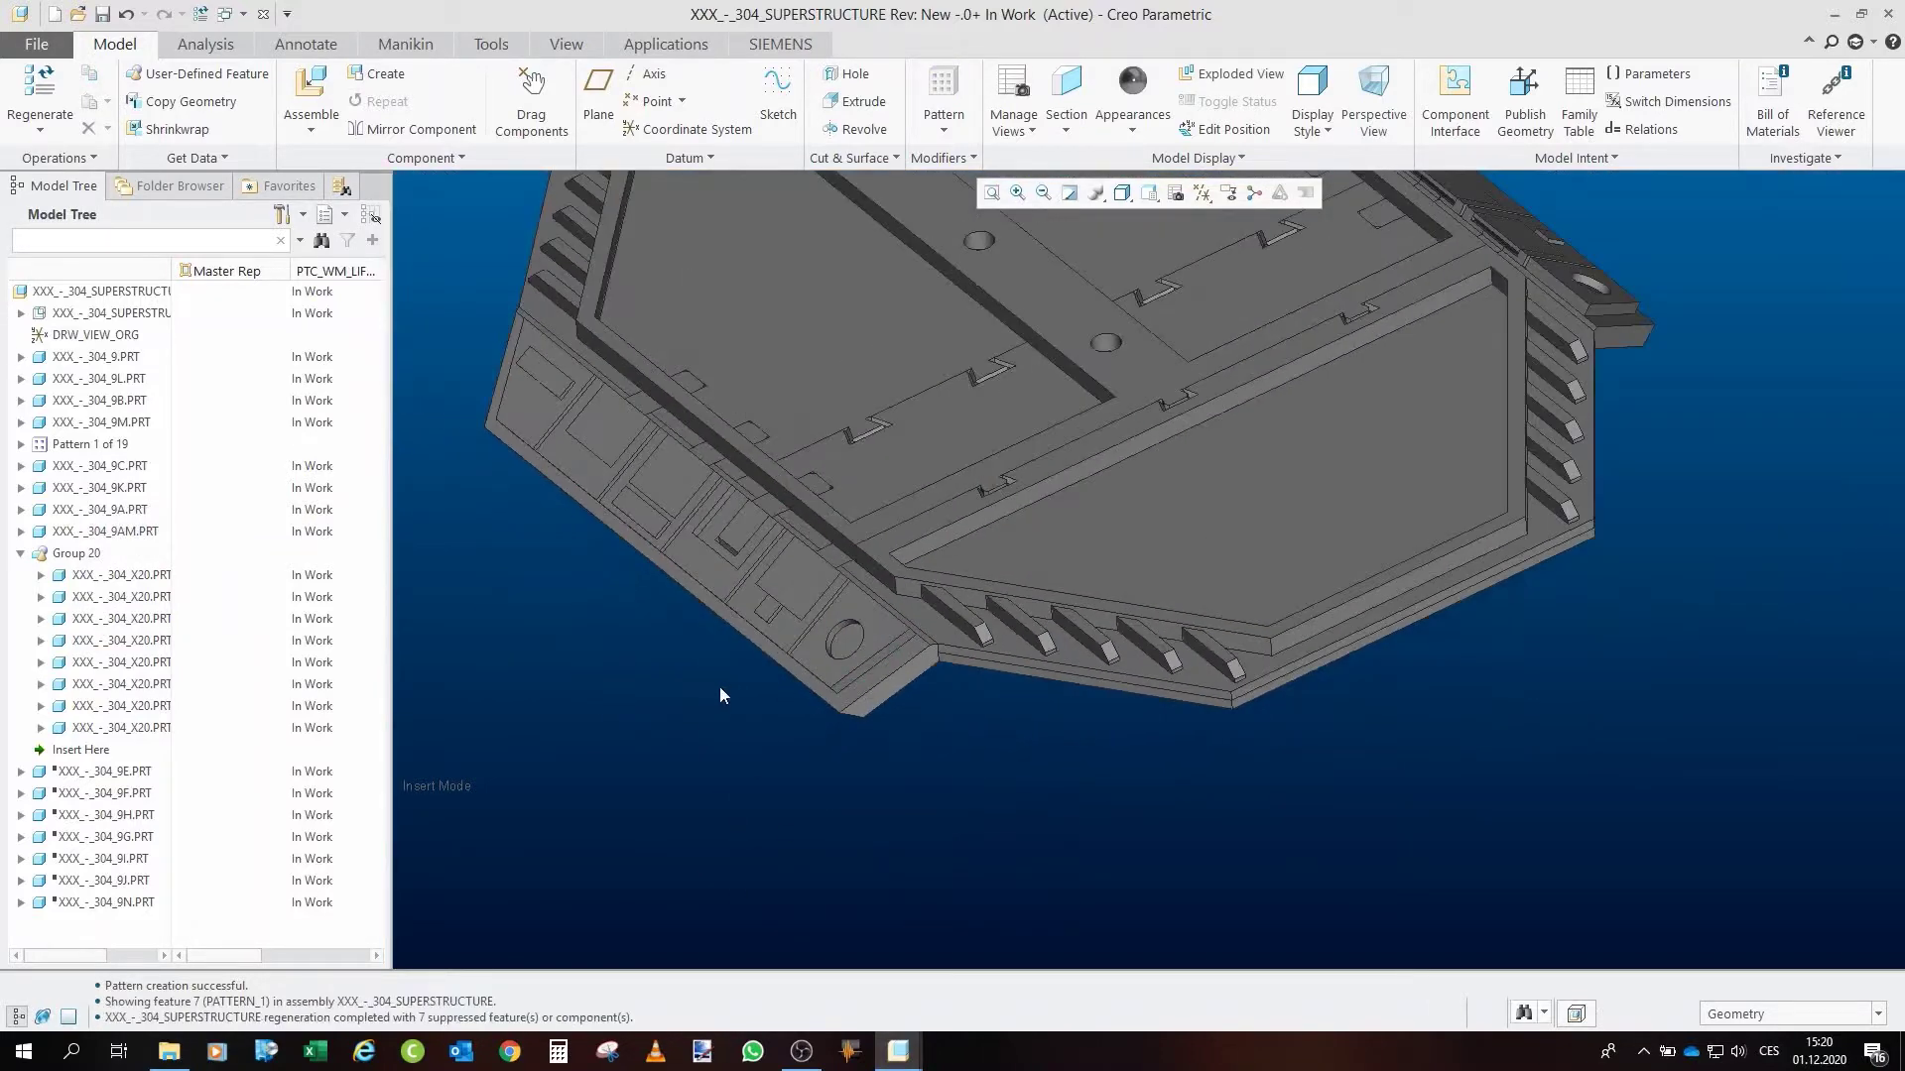
{"action": "scroll", "coordinate": [903, 591], "scroll_direction": "down", "scroll_amount": 3}
{"action": "mouse_move", "coordinate": [728, 395]}
{"action": "left_mouse_down"}
{"action": "mouse_move", "coordinate": [911, 524]}
{"action": "mouse_move", "coordinate": [952, 481]}
{"action": "mouse_move", "coordinate": [979, 566]}
{"action": "mouse_move", "coordinate": [1083, 510]}
{"action": "left_mouse_up"}
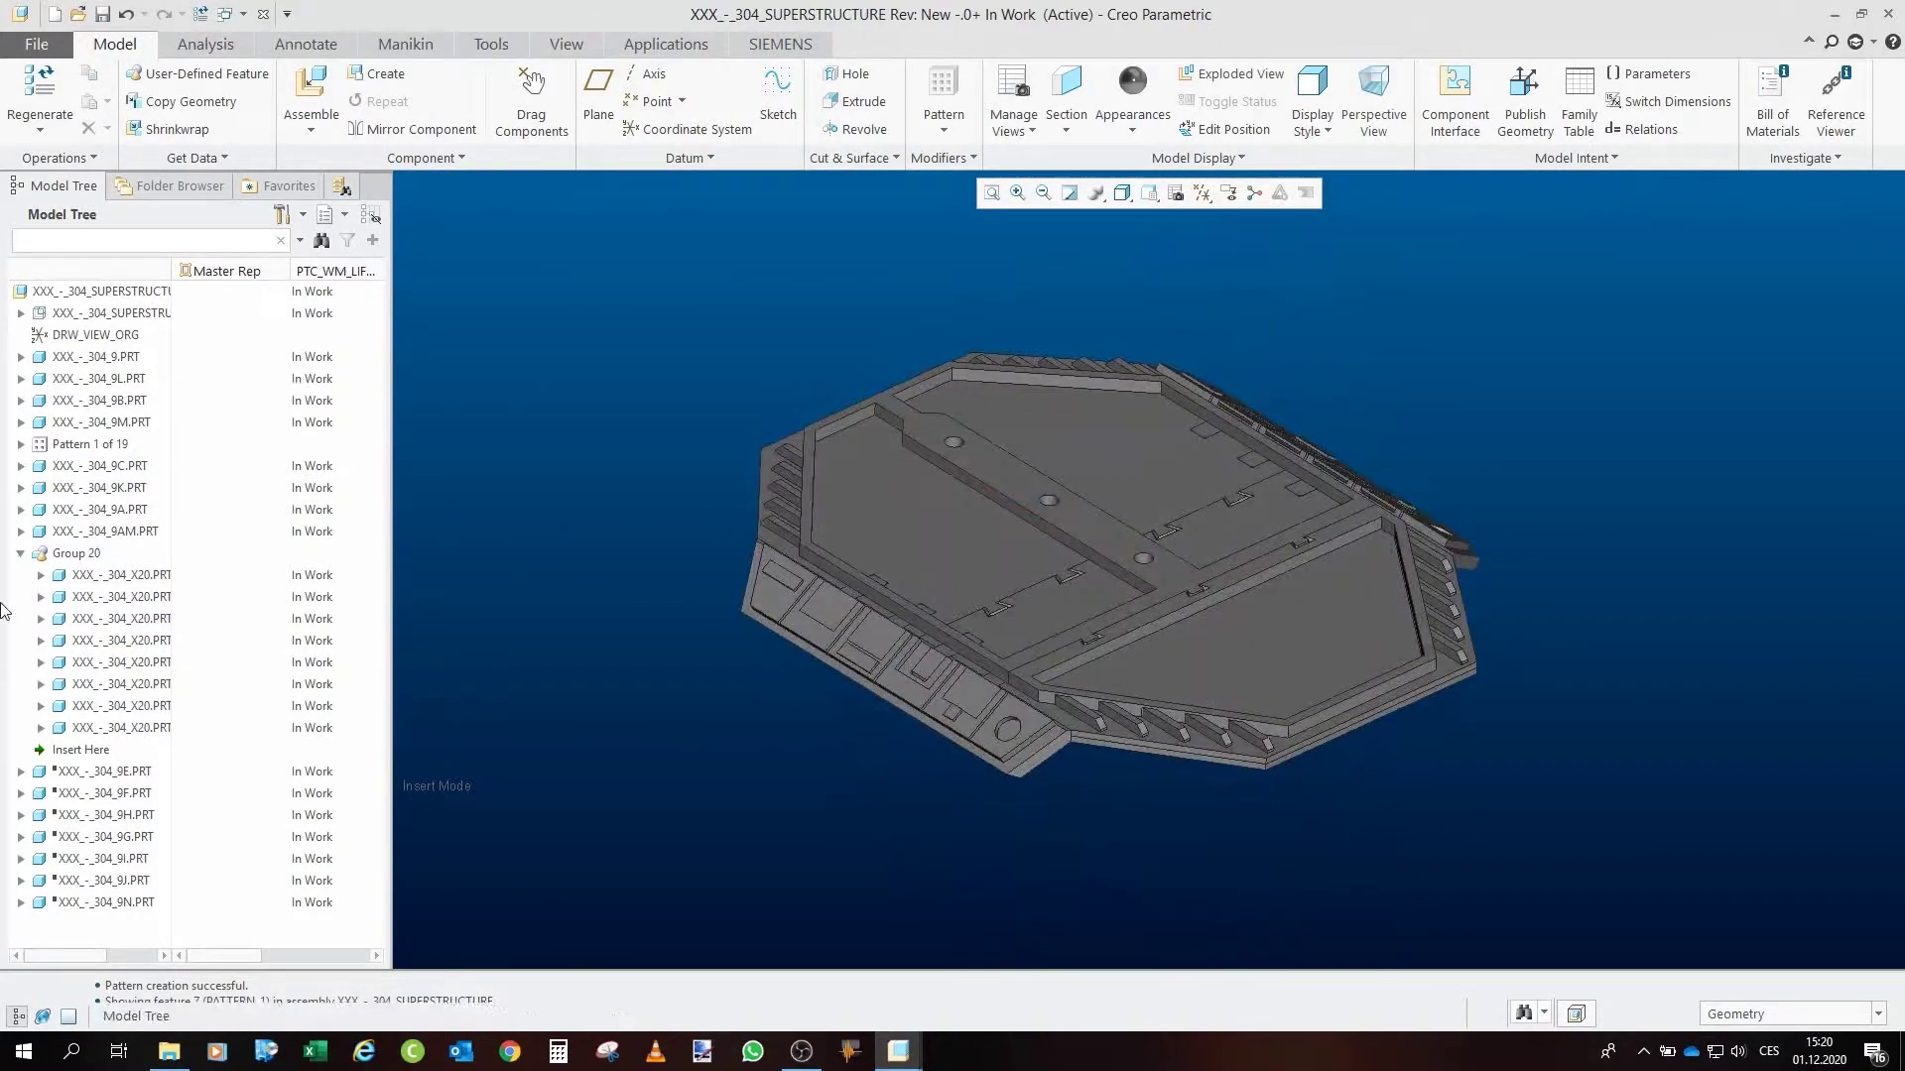
Collapse Group 20 and resume parts 304_9E through 304_9G
{"action": "left_click", "coordinate": [22, 553]}
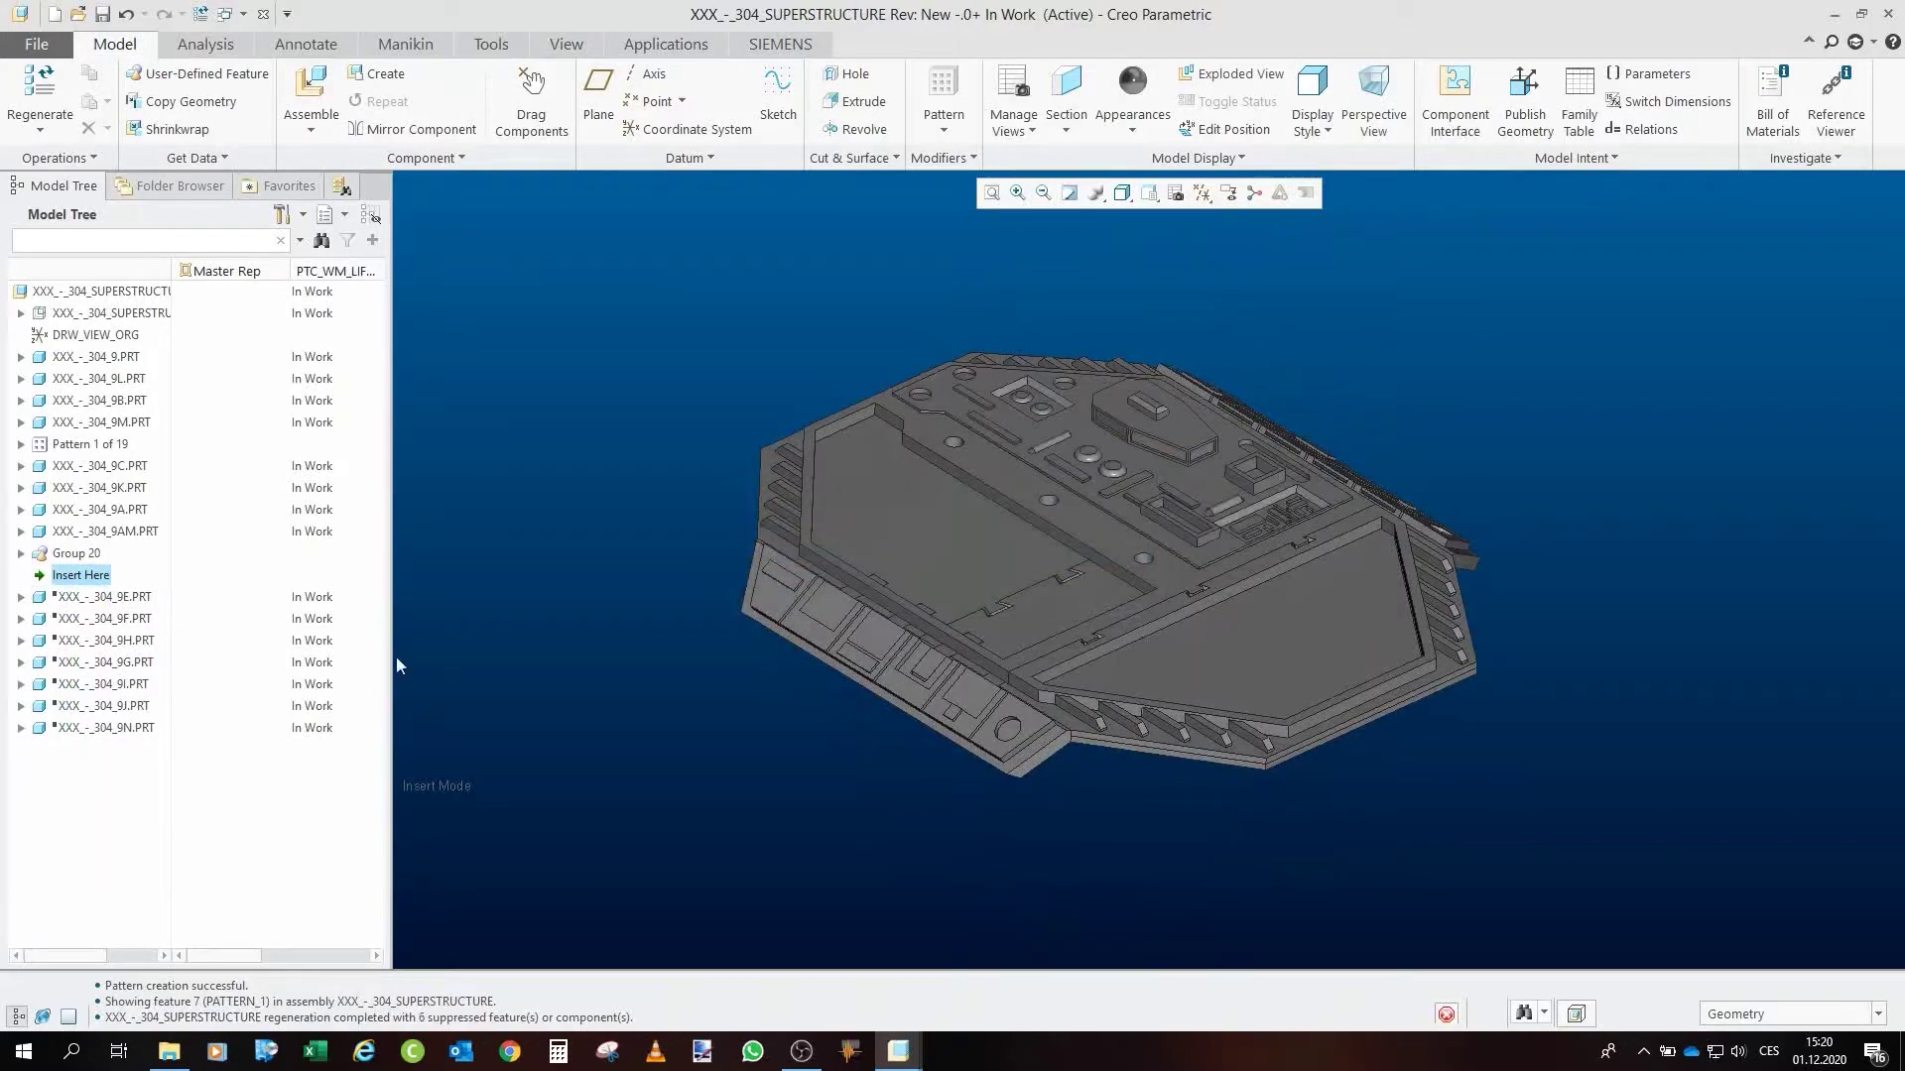
{"action": "scroll", "coordinate": [1105, 609], "scroll_direction": "up", "scroll_amount": 5}
{"action": "scroll", "coordinate": [1105, 609], "scroll_direction": "down", "scroll_amount": 5}
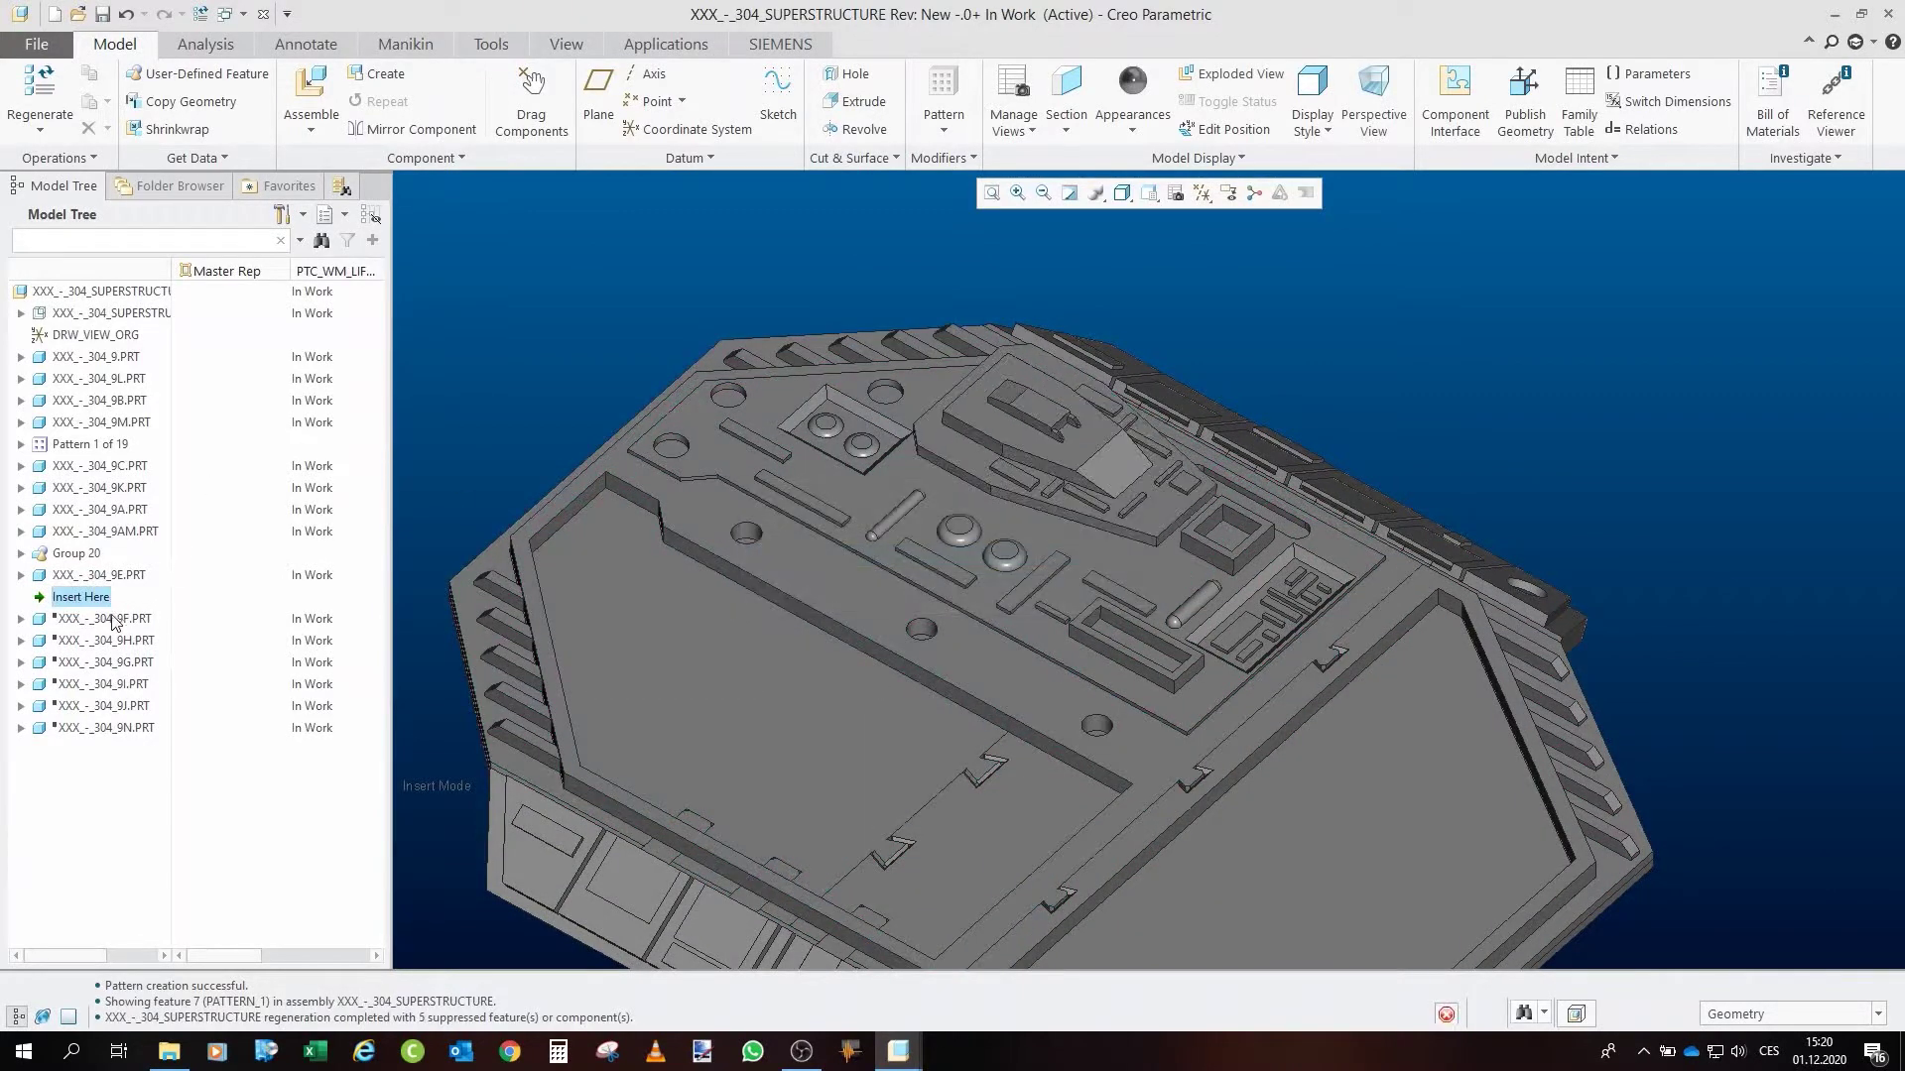
{"action": "left_click_drag", "start_coordinate": [1104, 580], "coordinate": [777, 615]}
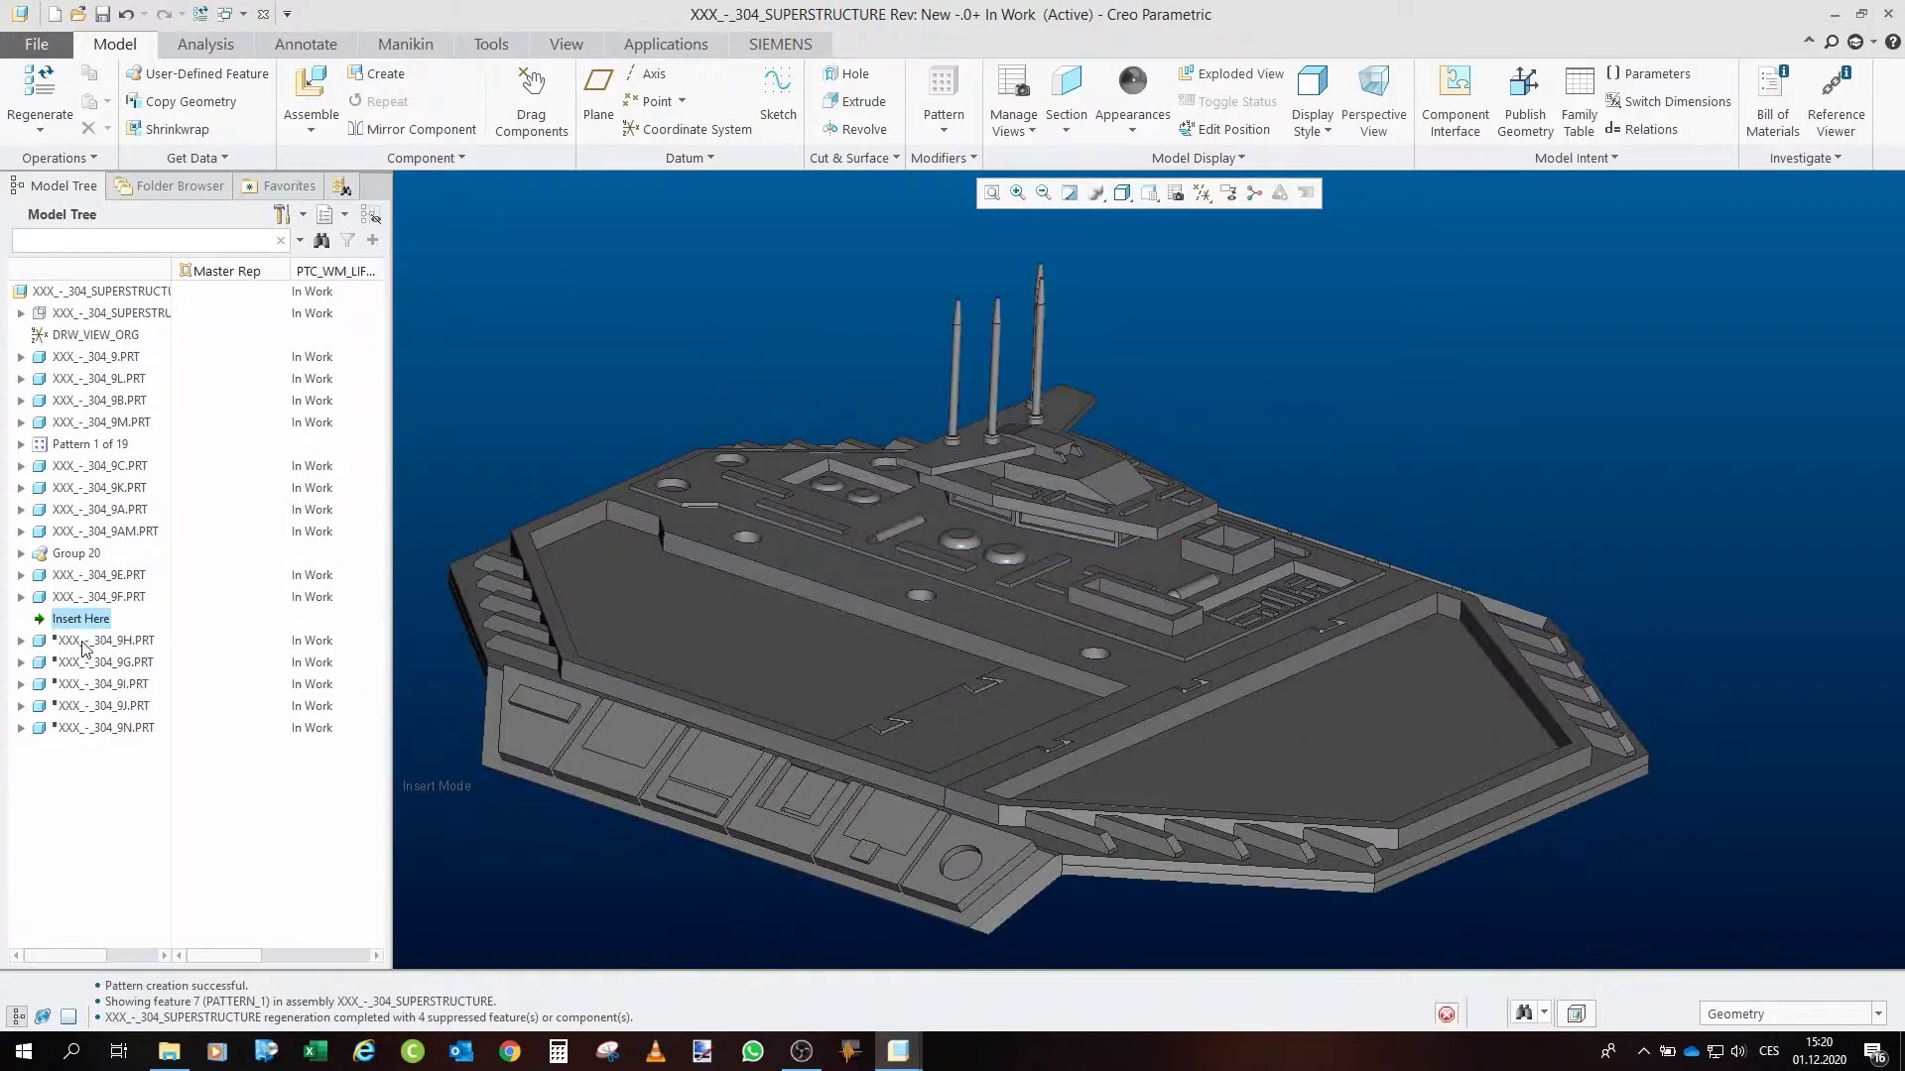
{"action": "scroll", "coordinate": [1034, 396], "scroll_direction": "down", "scroll_amount": 3}
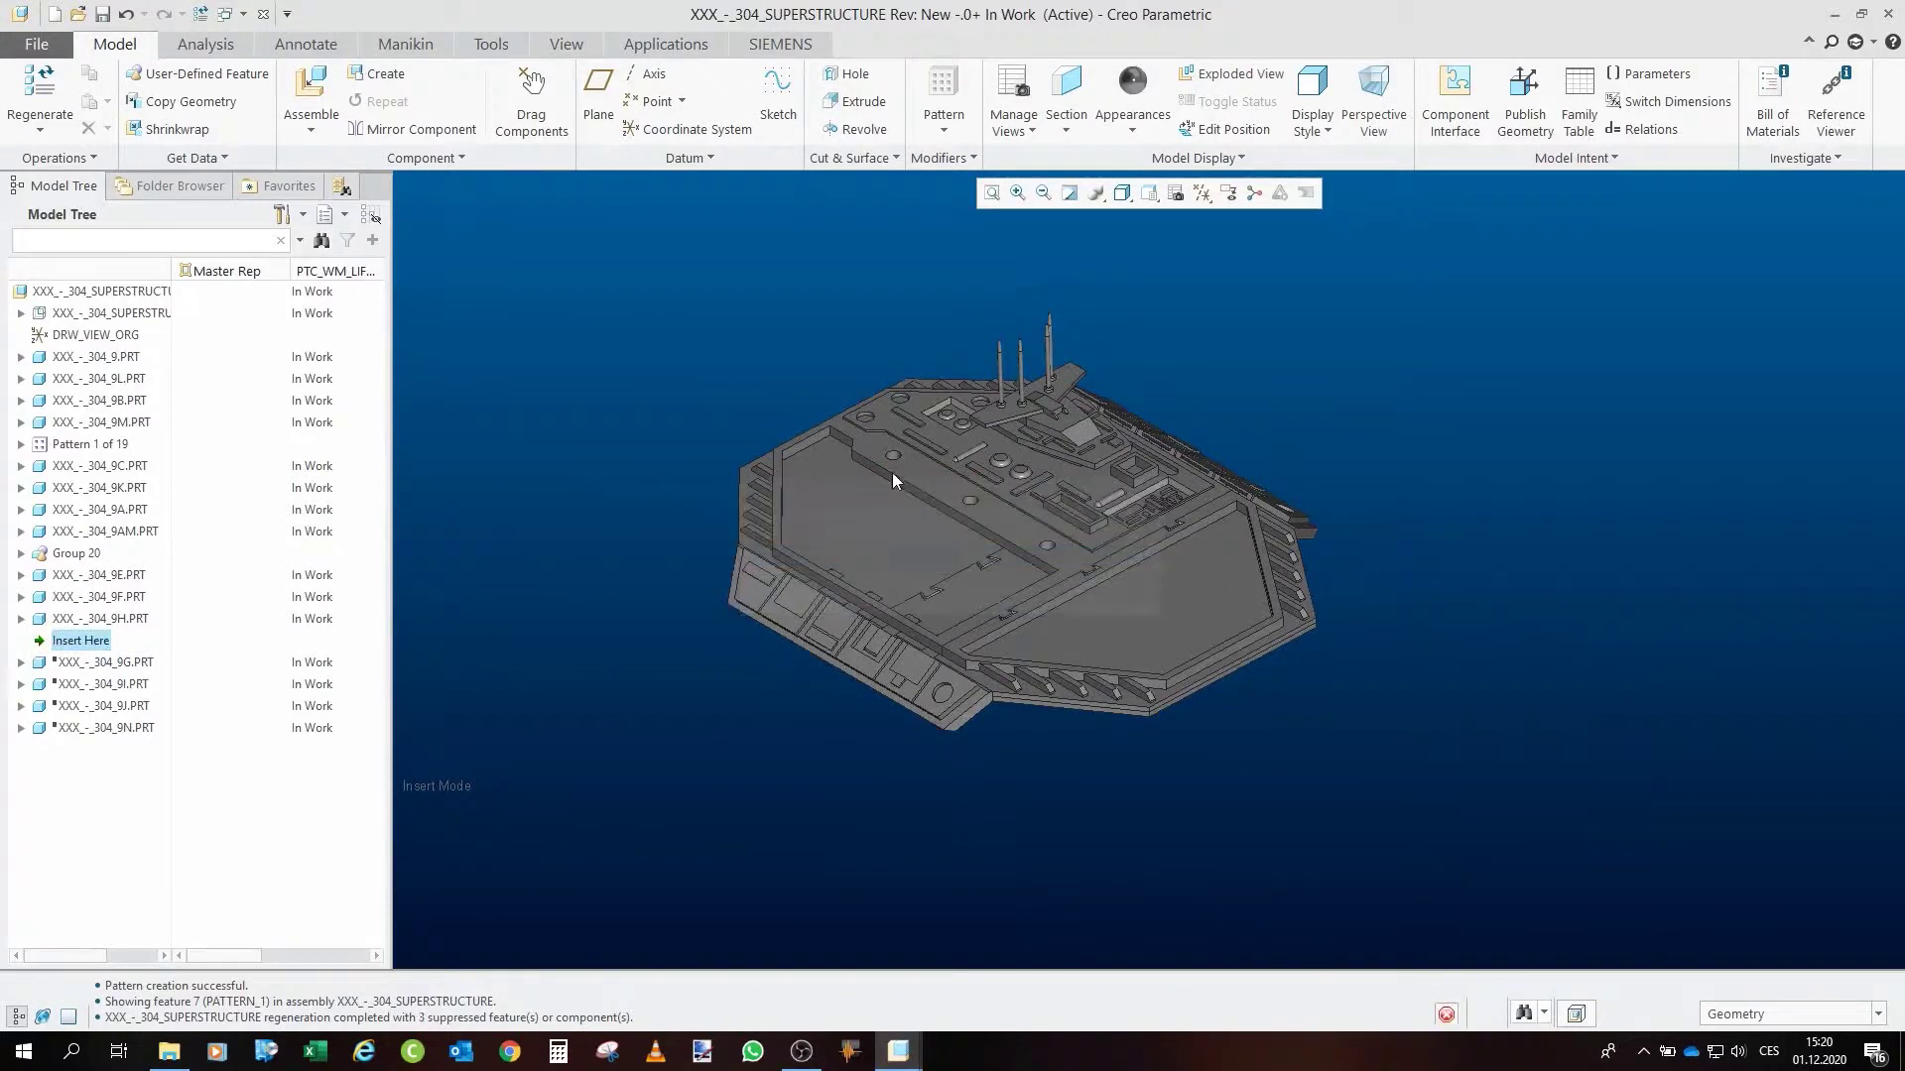
{"action": "left_click_drag", "start_coordinate": [959, 477], "coordinate": [973, 427]}
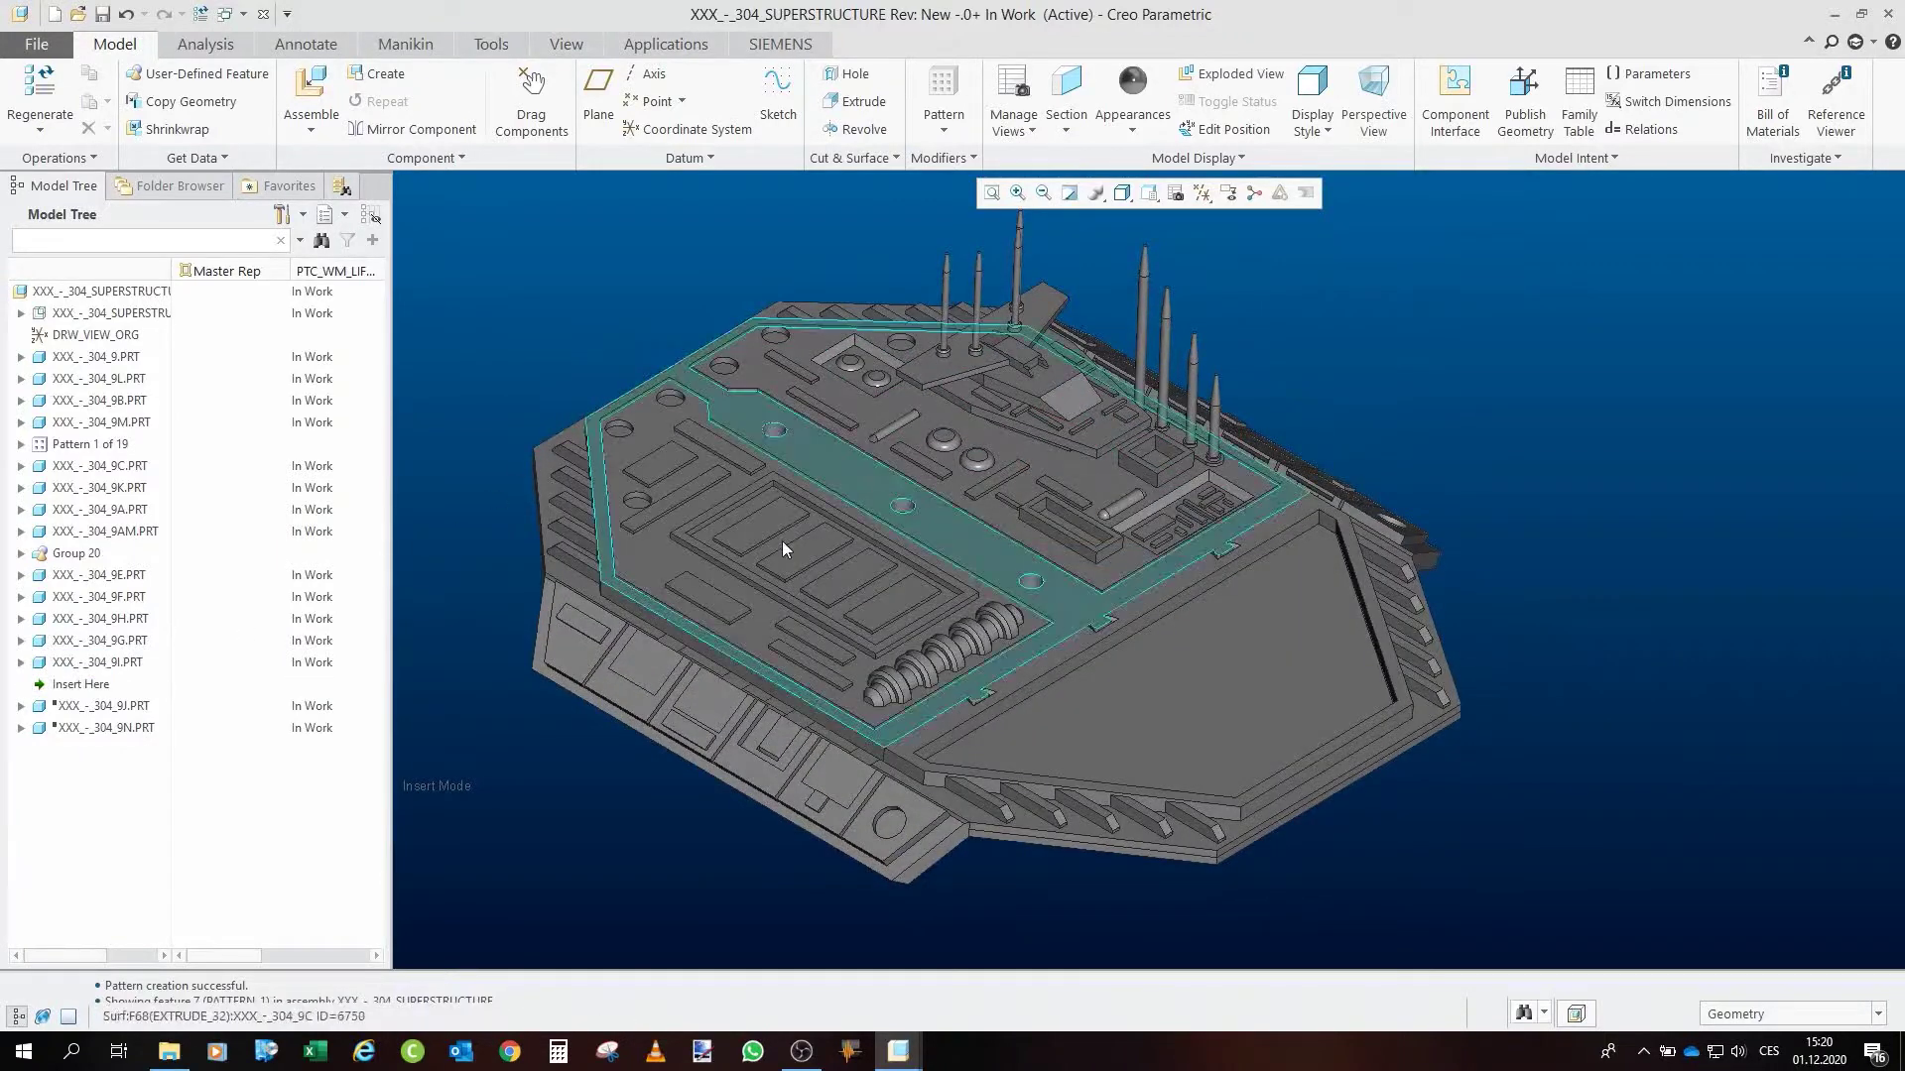
{"action": "left_click_drag", "start_coordinate": [493, 499], "coordinate": [60, 677]}
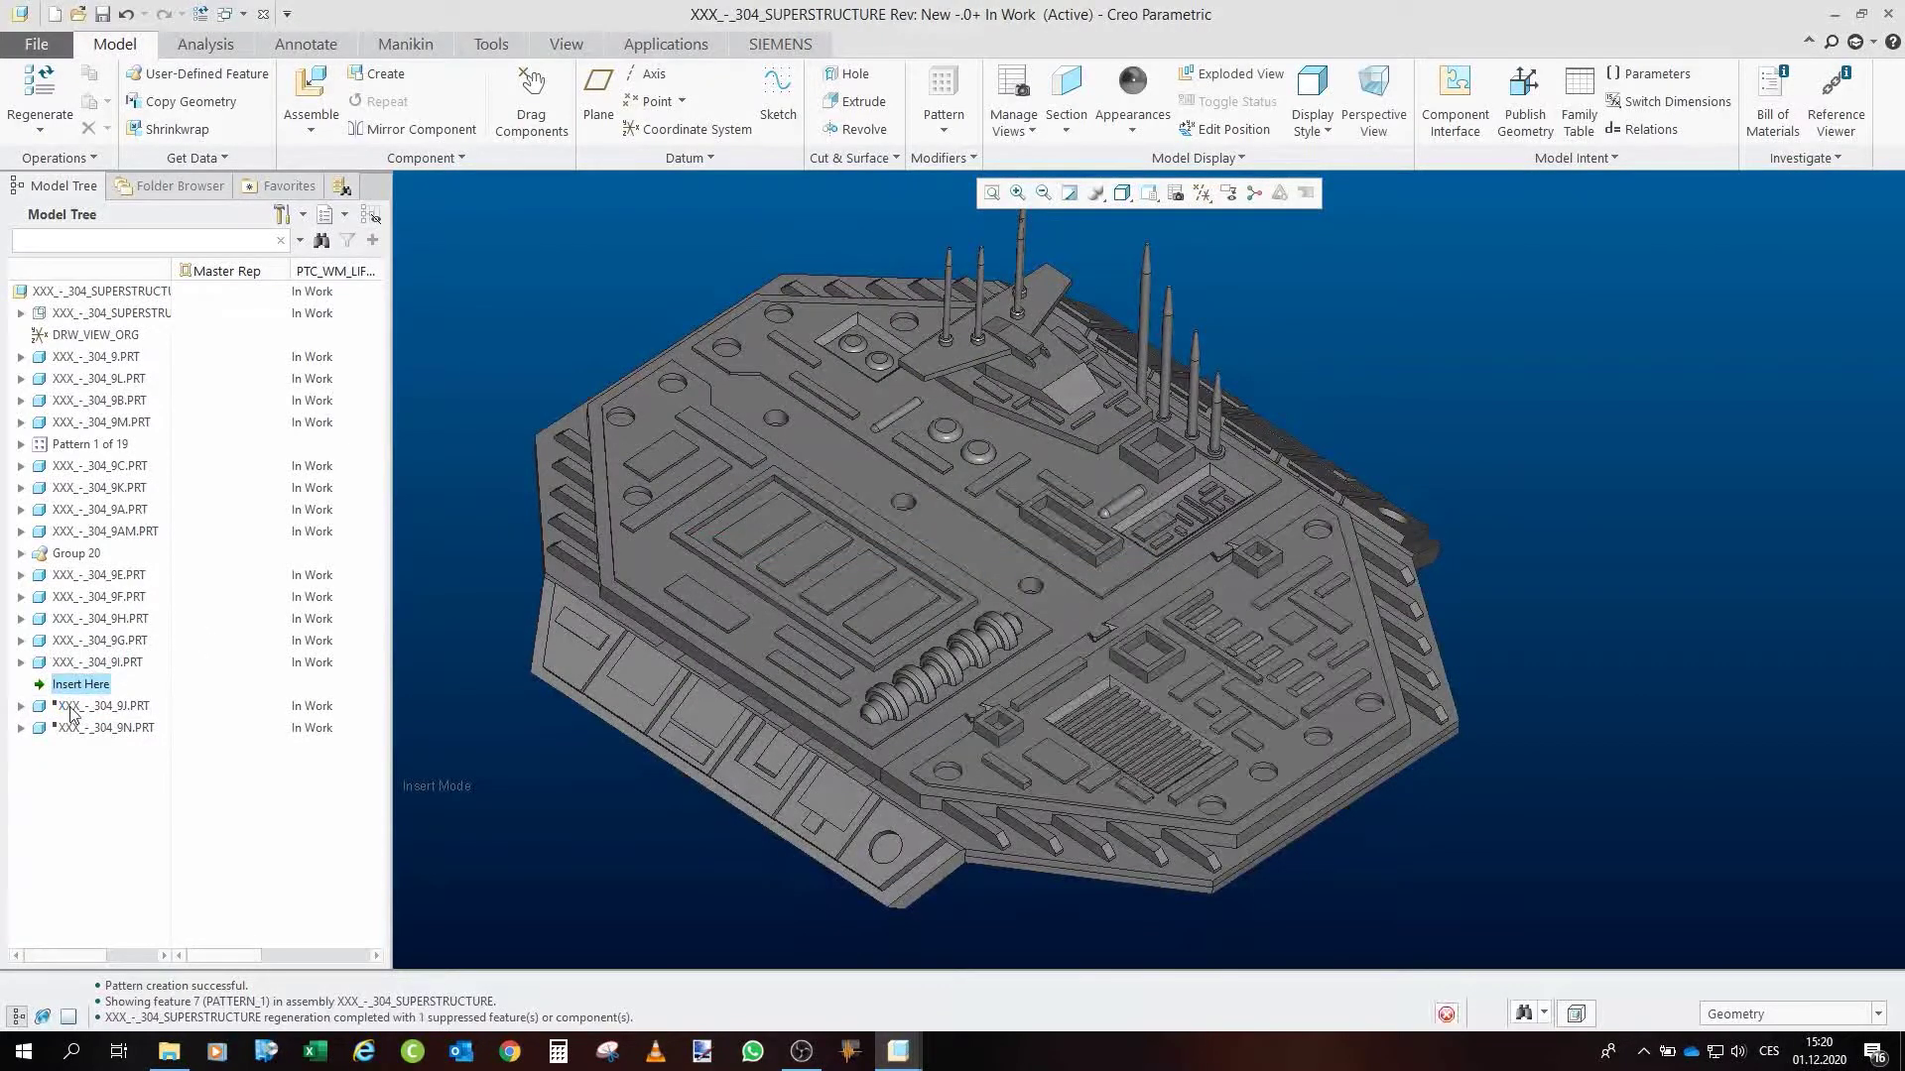
Resume parts 304_9J and 304_9N, then close the superstructure to return to the ship
{"action": "mouse_move", "coordinate": [1217, 790]}
{"action": "left_mouse_down"}
{"action": "mouse_move", "coordinate": [1241, 757]}
{"action": "mouse_move", "coordinate": [1222, 717]}
{"action": "left_mouse_up"}
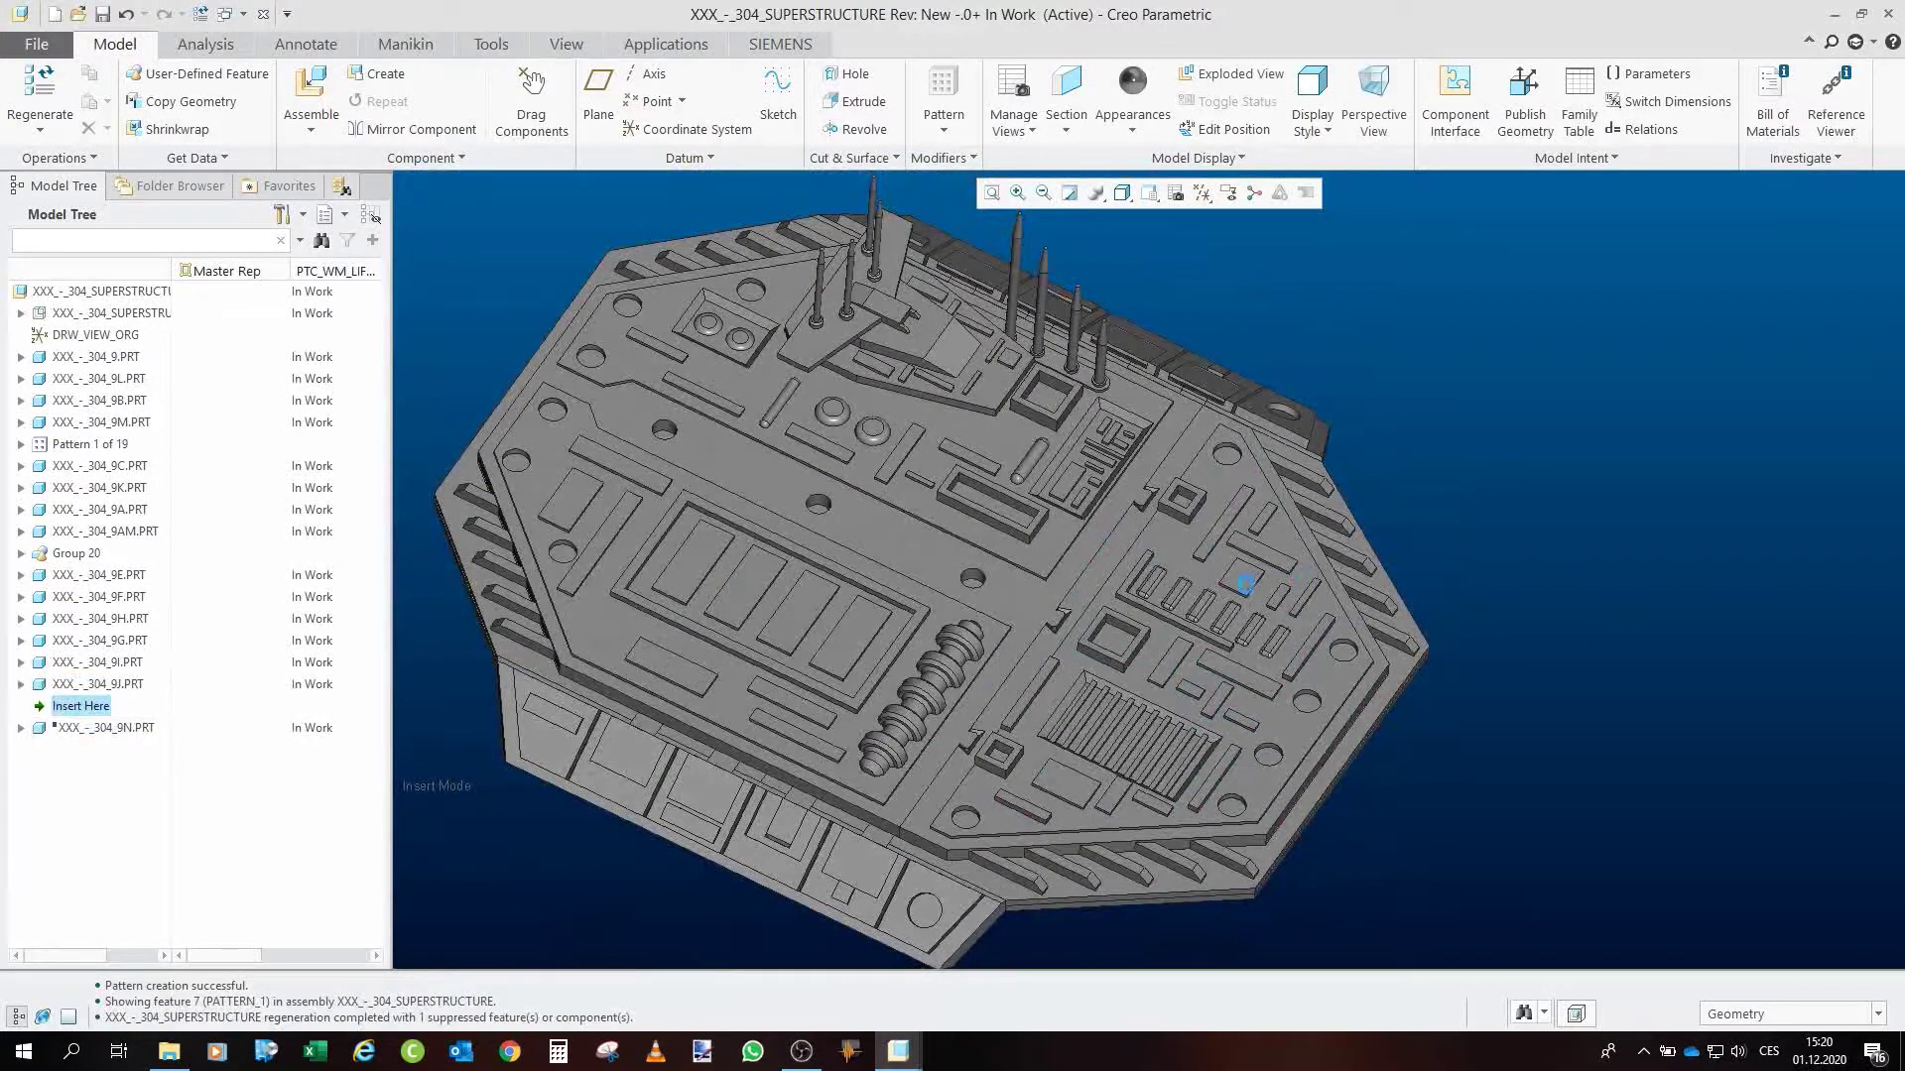
{"action": "left_click_drag", "start_coordinate": [558, 486], "coordinate": [700, 356]}
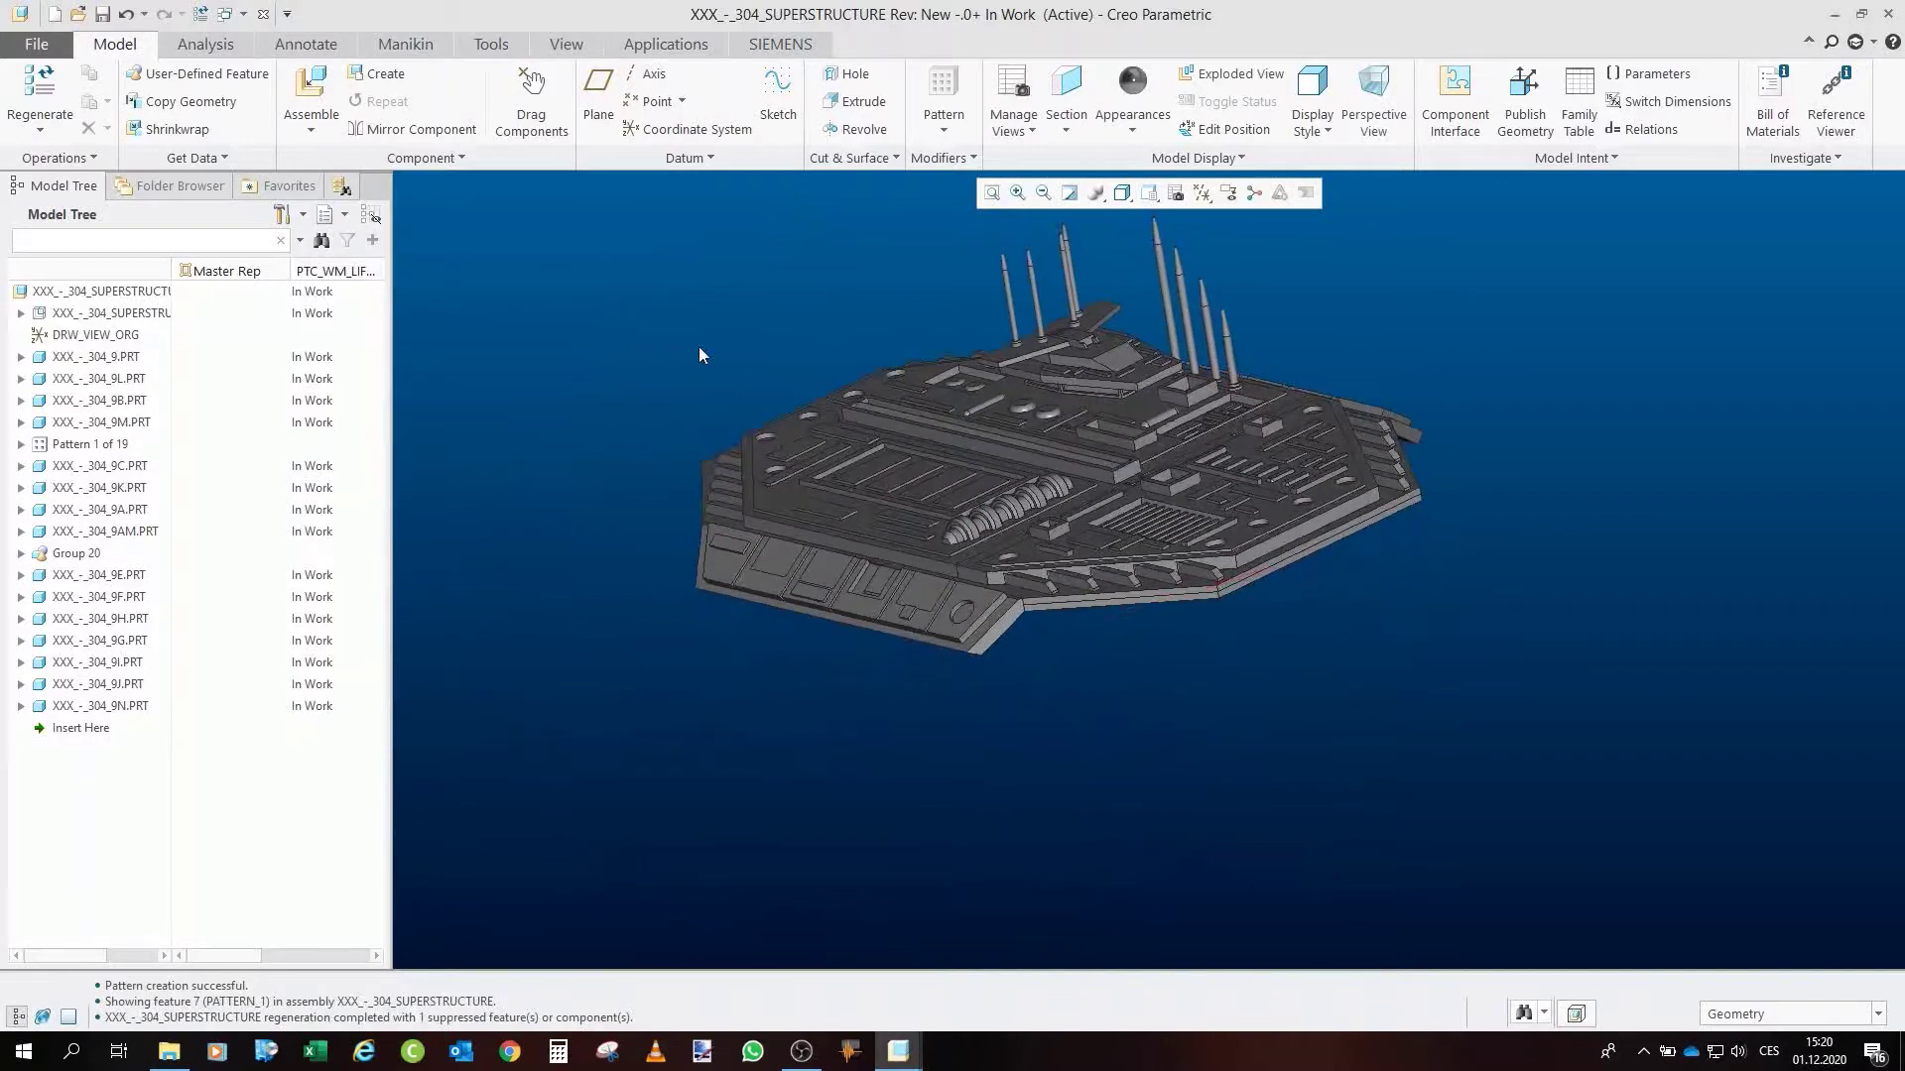
{"action": "left_click", "coordinate": [260, 15]}
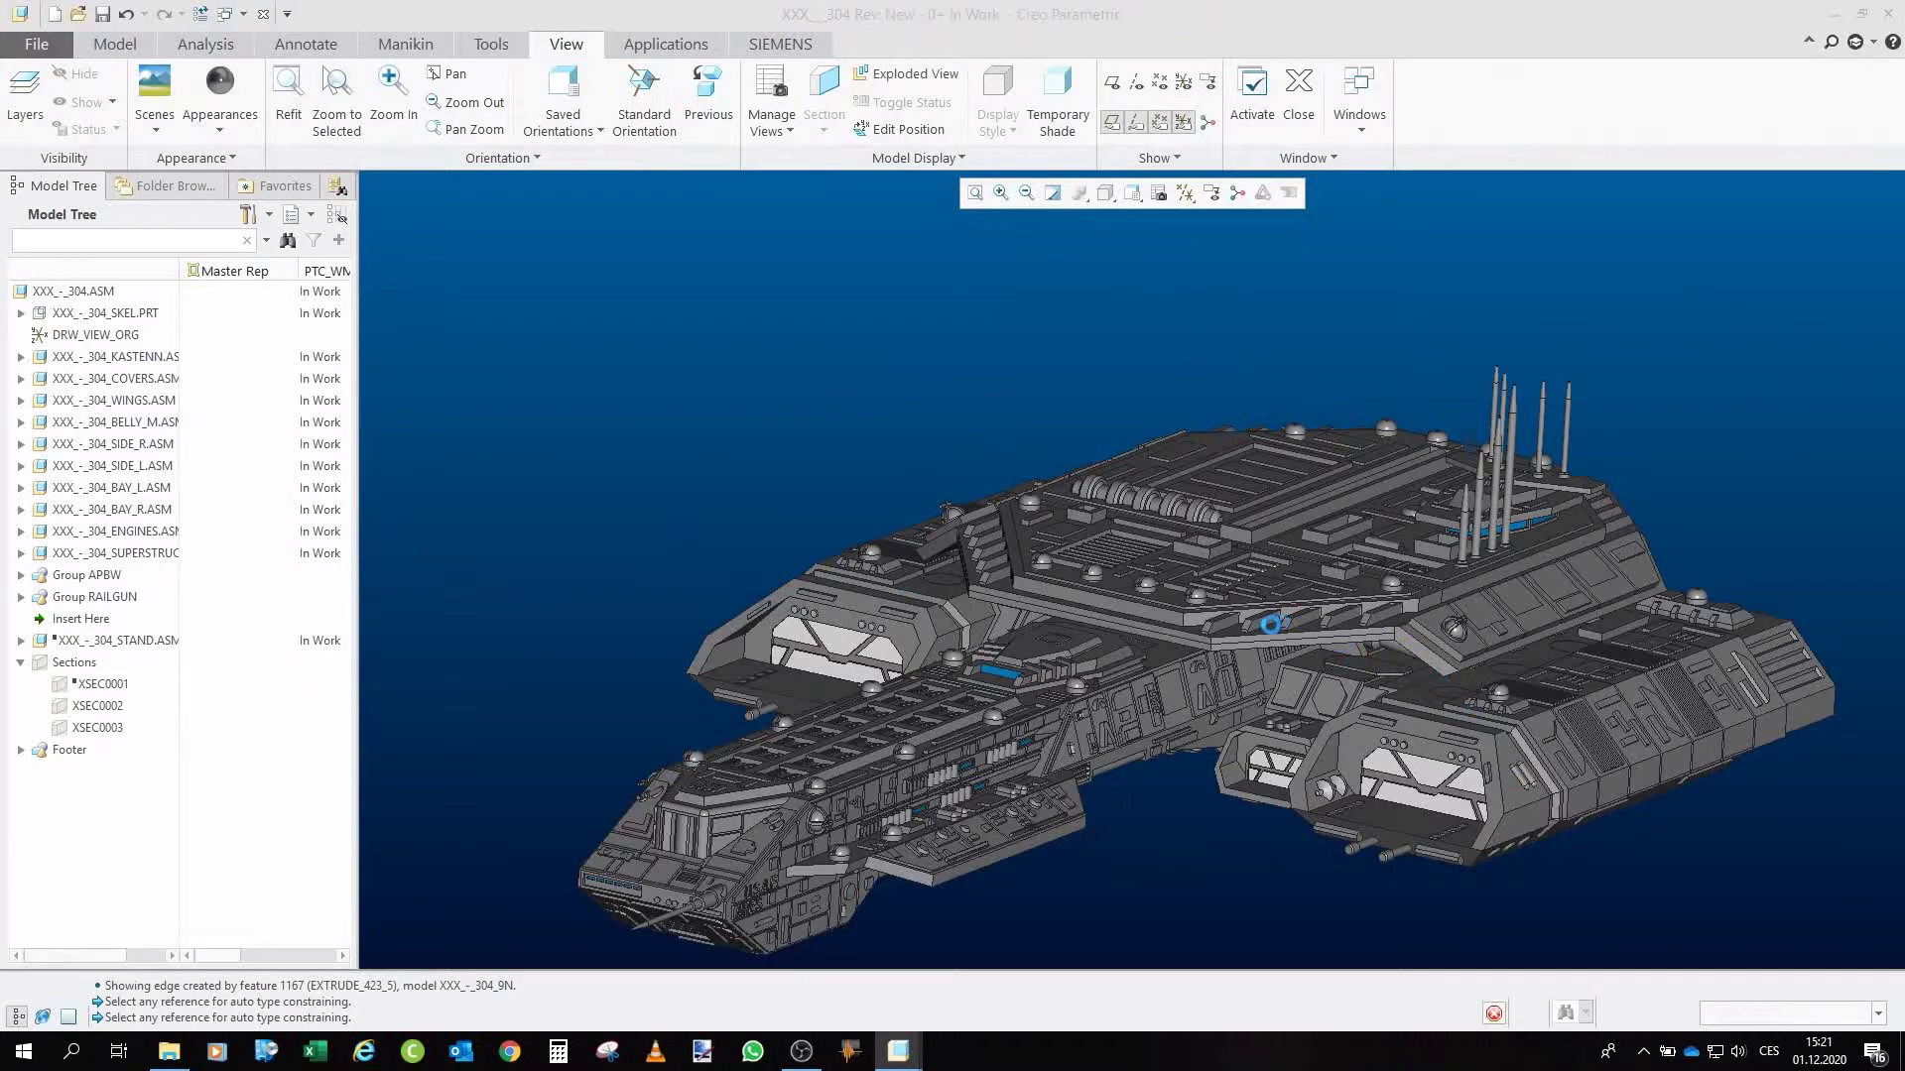
{"action": "scroll", "coordinate": [1271, 625], "scroll_direction": "down", "scroll_amount": 10}
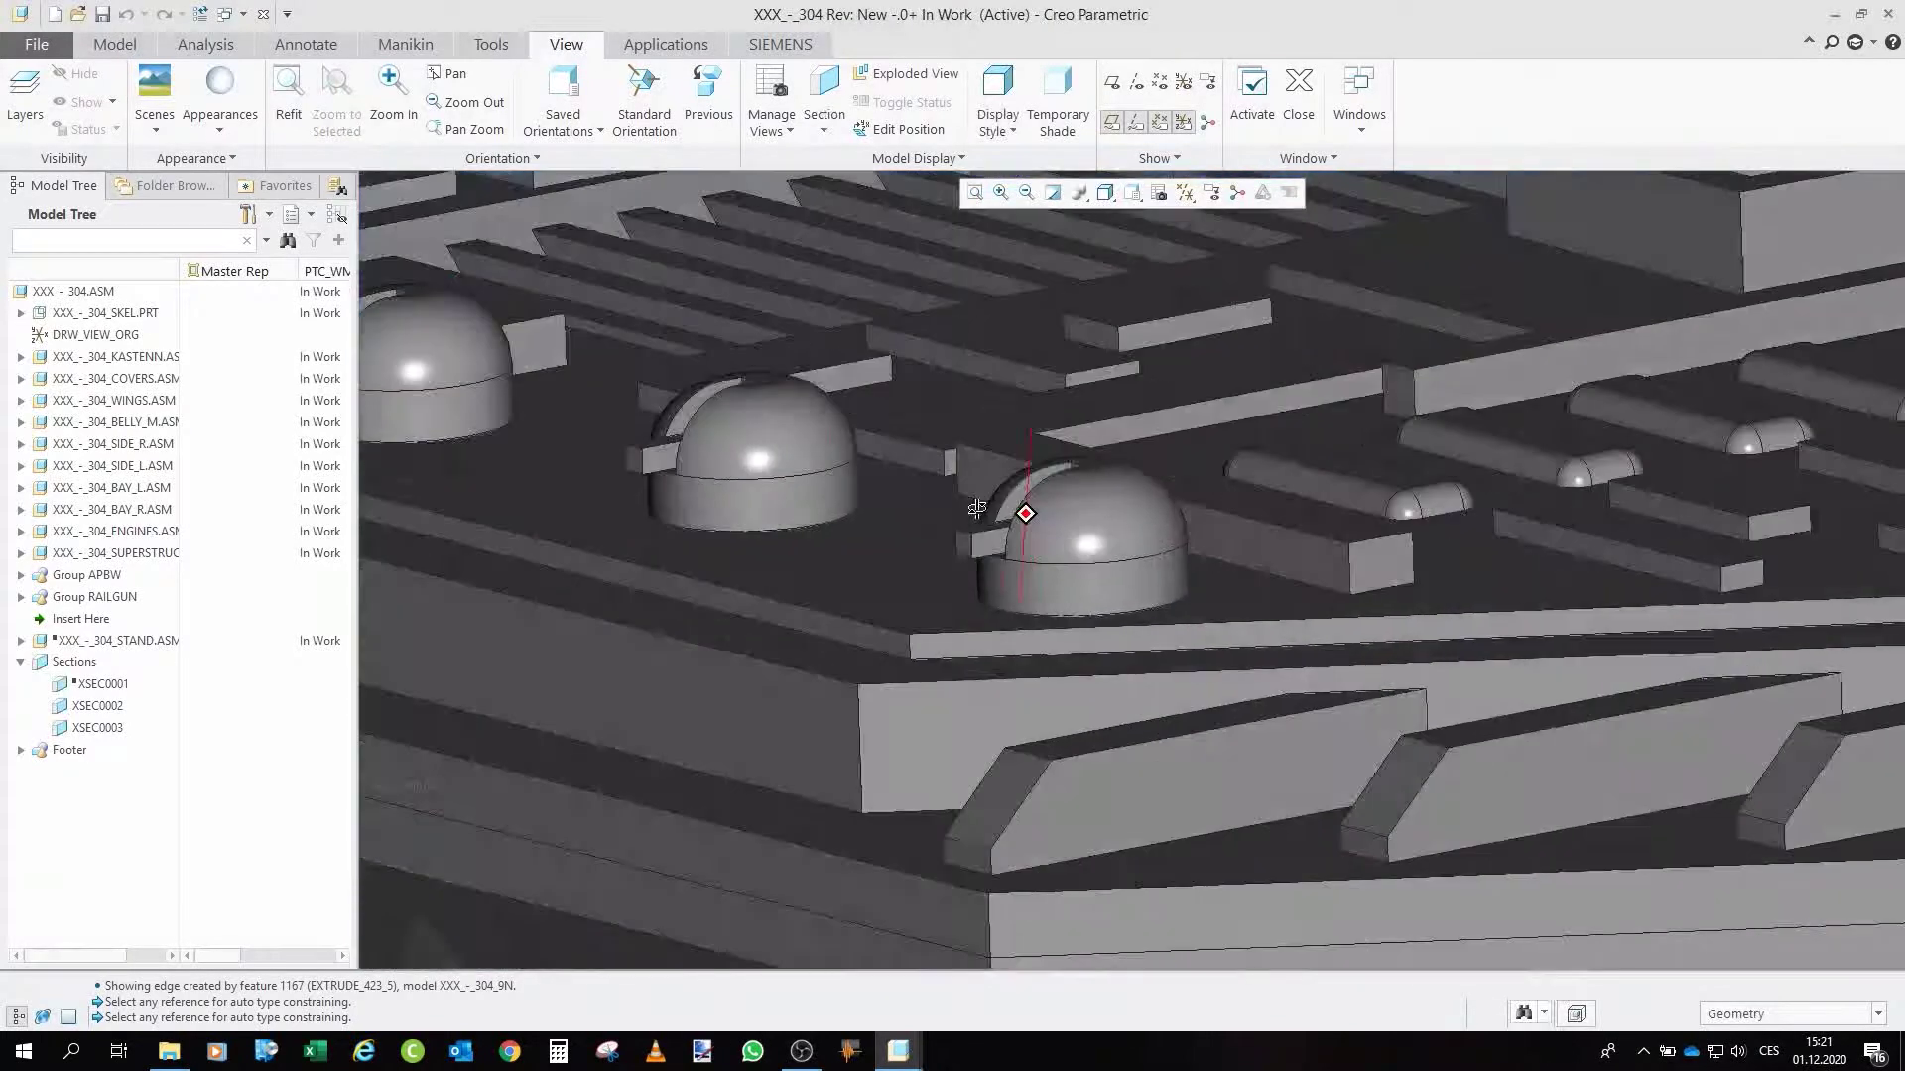
{"action": "mouse_move", "coordinate": [977, 509]}
{"action": "left_mouse_down"}
{"action": "mouse_move", "coordinate": [992, 476]}
{"action": "mouse_move", "coordinate": [933, 555]}
{"action": "mouse_move", "coordinate": [962, 515]}
{"action": "mouse_move", "coordinate": [952, 493]}
{"action": "mouse_move", "coordinate": [973, 611]}
{"action": "mouse_move", "coordinate": [937, 371]}
{"action": "left_mouse_up"}
{"action": "scroll", "coordinate": [937, 371], "scroll_direction": "down", "scroll_amount": 3}
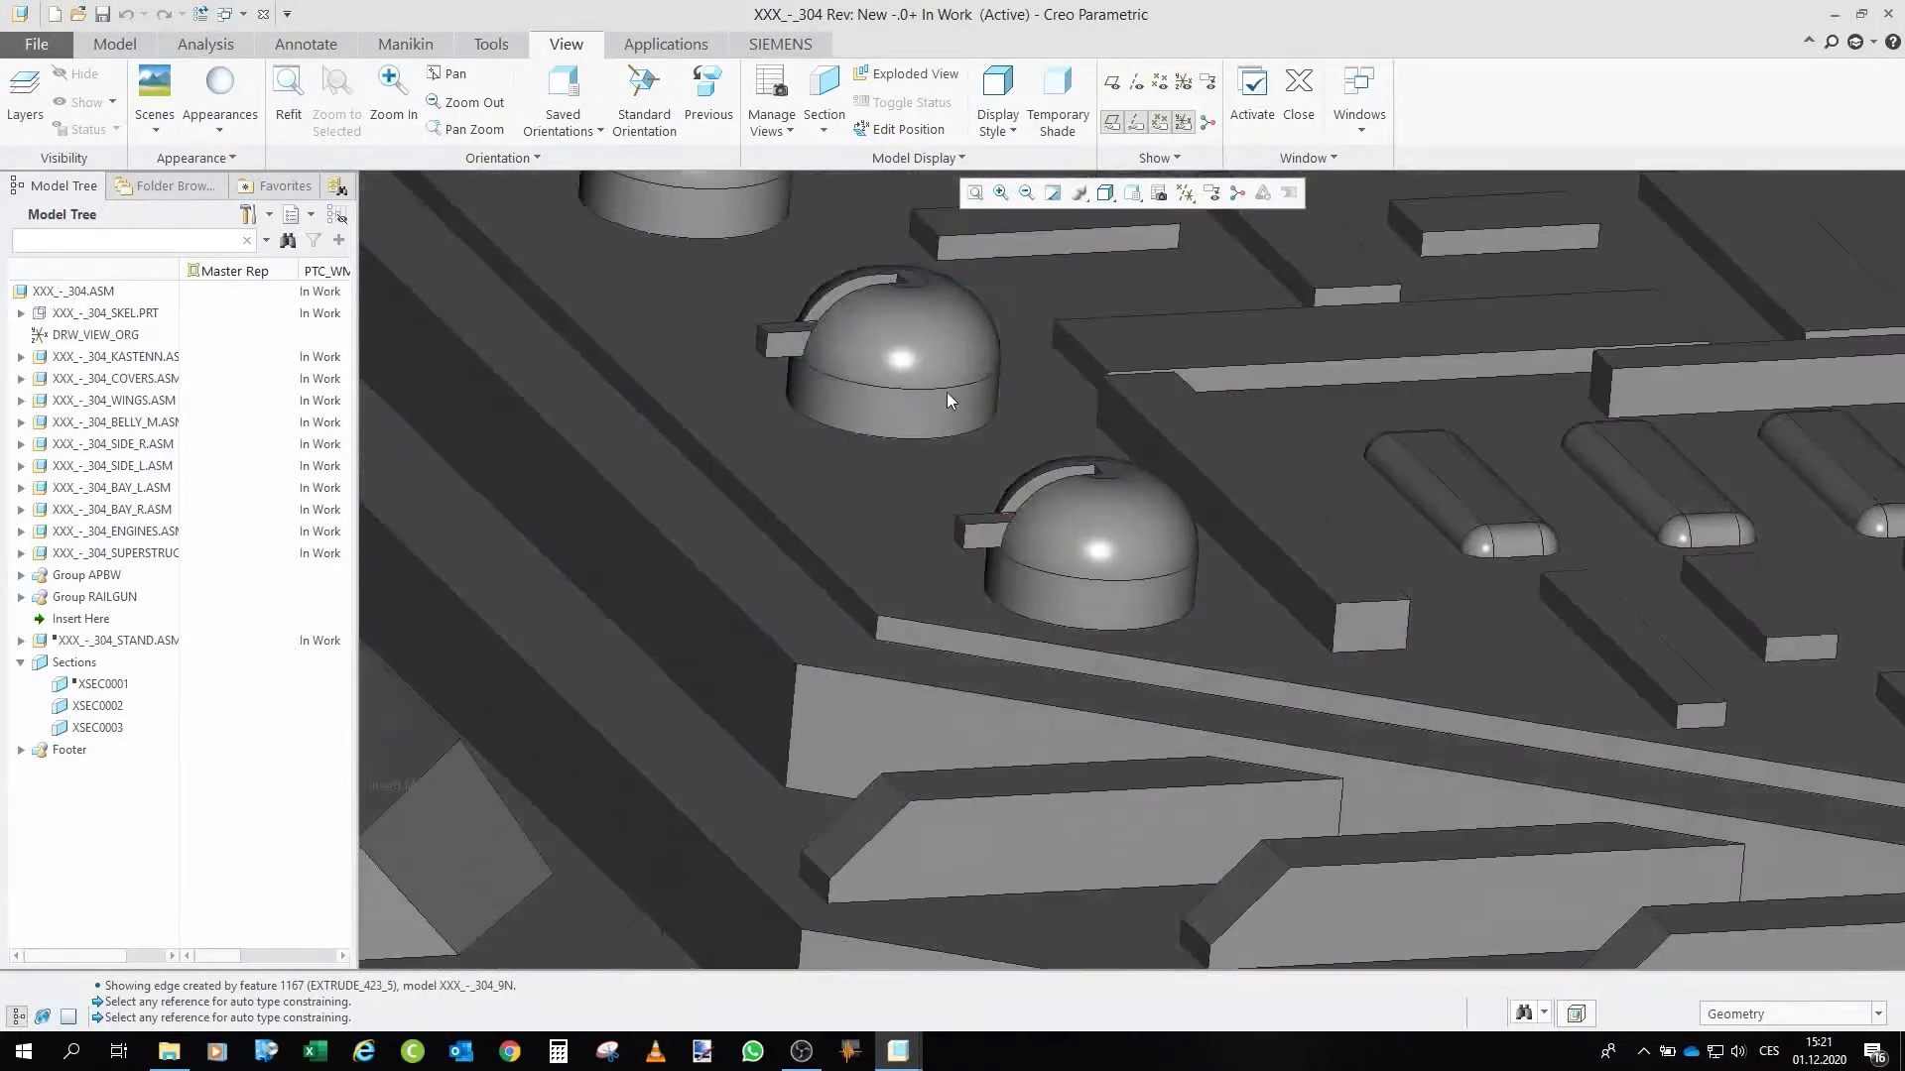
{"action": "scroll", "coordinate": [935, 366], "scroll_direction": "up", "scroll_amount": 4}
{"action": "scroll", "coordinate": [889, 333], "scroll_direction": "down", "scroll_amount": 4}
{"action": "scroll", "coordinate": [888, 334], "scroll_direction": "down", "scroll_amount": 3}
{"action": "scroll", "coordinate": [893, 374], "scroll_direction": "up", "scroll_amount": 6}
{"action": "scroll", "coordinate": [890, 405], "scroll_direction": "up", "scroll_amount": 2}
{"action": "scroll", "coordinate": [890, 405], "scroll_direction": "down", "scroll_amount": 5}
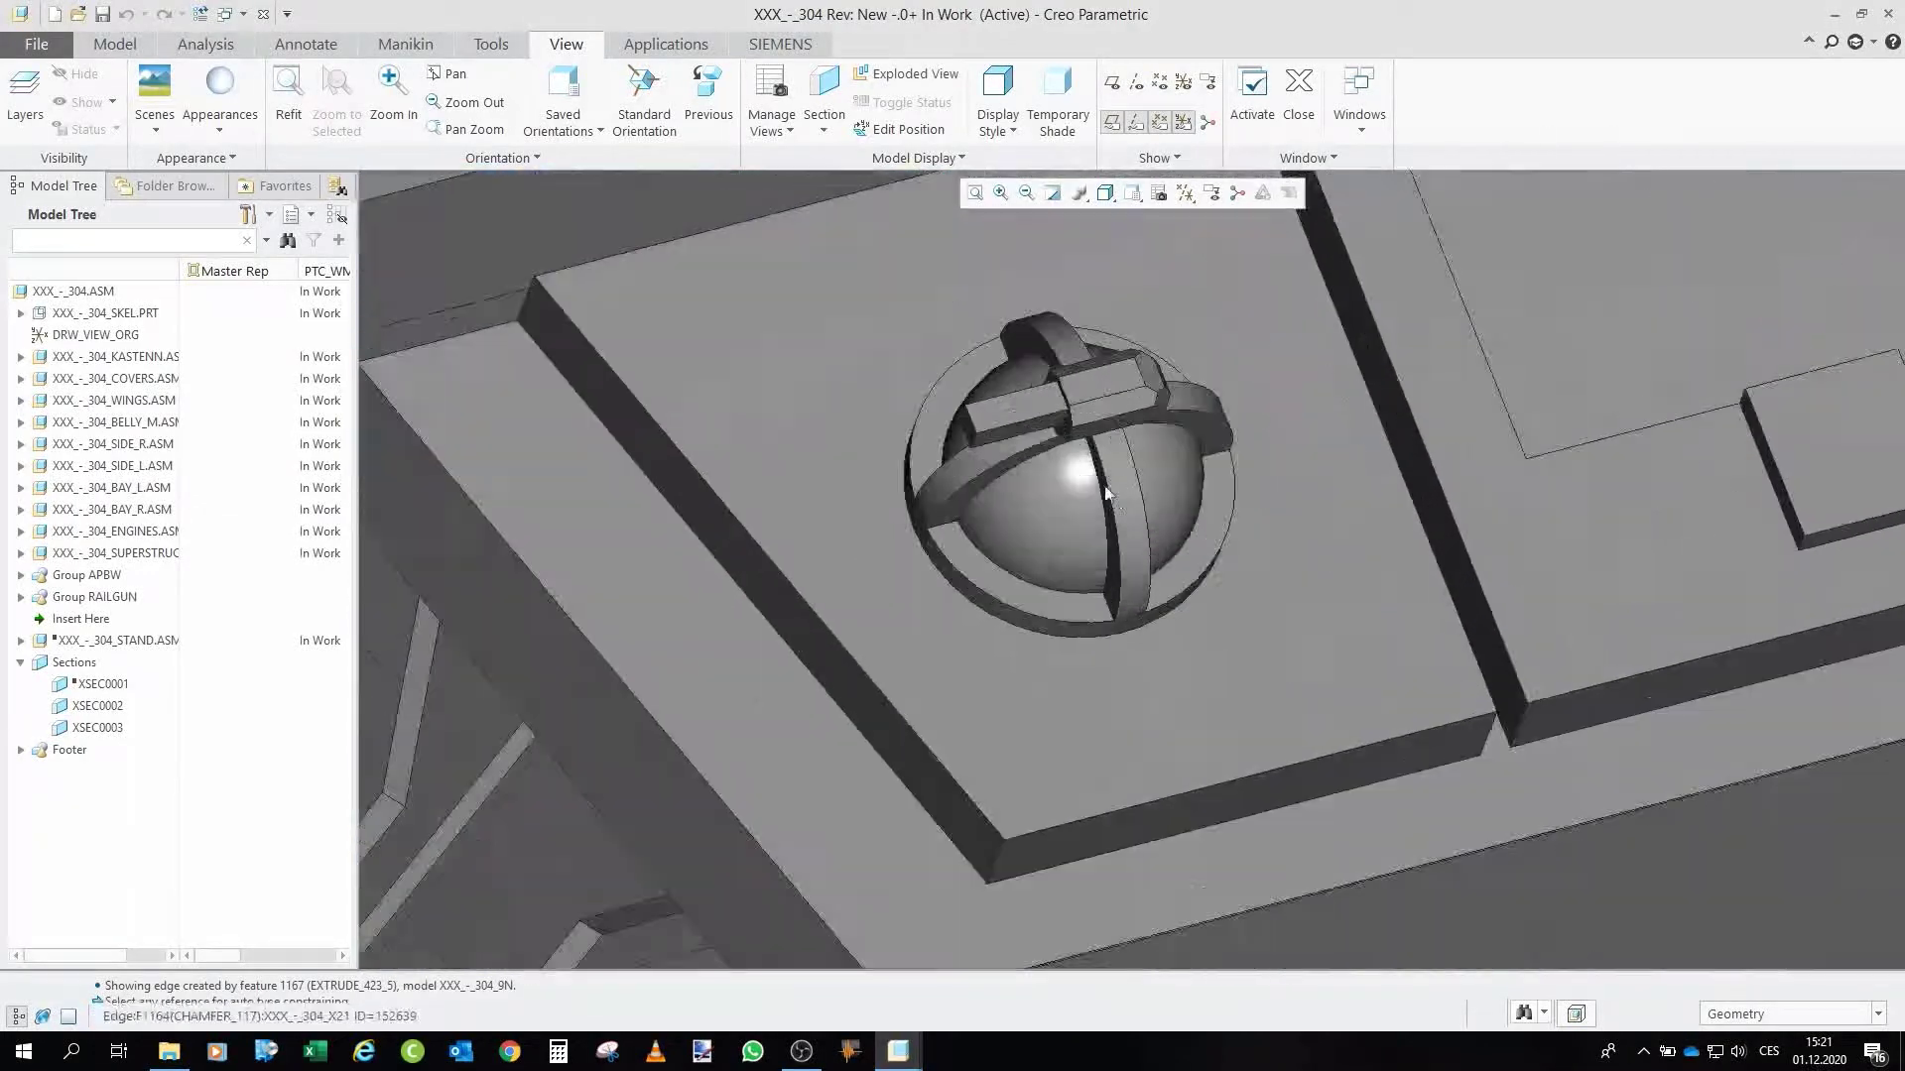
{"action": "mouse_move", "coordinate": [890, 405]}
{"action": "left_mouse_down"}
{"action": "mouse_move", "coordinate": [1071, 441]}
{"action": "mouse_move", "coordinate": [1094, 504]}
{"action": "mouse_move", "coordinate": [1106, 491]}
{"action": "left_mouse_up"}
{"action": "scroll", "coordinate": [1071, 441], "scroll_direction": "up", "scroll_amount": 3}
{"action": "scroll", "coordinate": [1097, 480], "scroll_direction": "down", "scroll_amount": 3}
{"action": "scroll", "coordinate": [1295, 517], "scroll_direction": "up", "scroll_amount": 4}
{"action": "scroll", "coordinate": [1318, 586], "scroll_direction": "up", "scroll_amount": 5}
{"action": "mouse_move", "coordinate": [1318, 586]}
{"action": "left_mouse_down"}
{"action": "mouse_move", "coordinate": [1375, 576]}
{"action": "mouse_move", "coordinate": [1330, 601]}
{"action": "left_mouse_up"}
{"action": "scroll", "coordinate": [1329, 601], "scroll_direction": "up", "scroll_amount": 3}
{"action": "scroll", "coordinate": [1327, 604], "scroll_direction": "down", "scroll_amount": 2}
{"action": "scroll", "coordinate": [1327, 604], "scroll_direction": "down", "scroll_amount": 1}
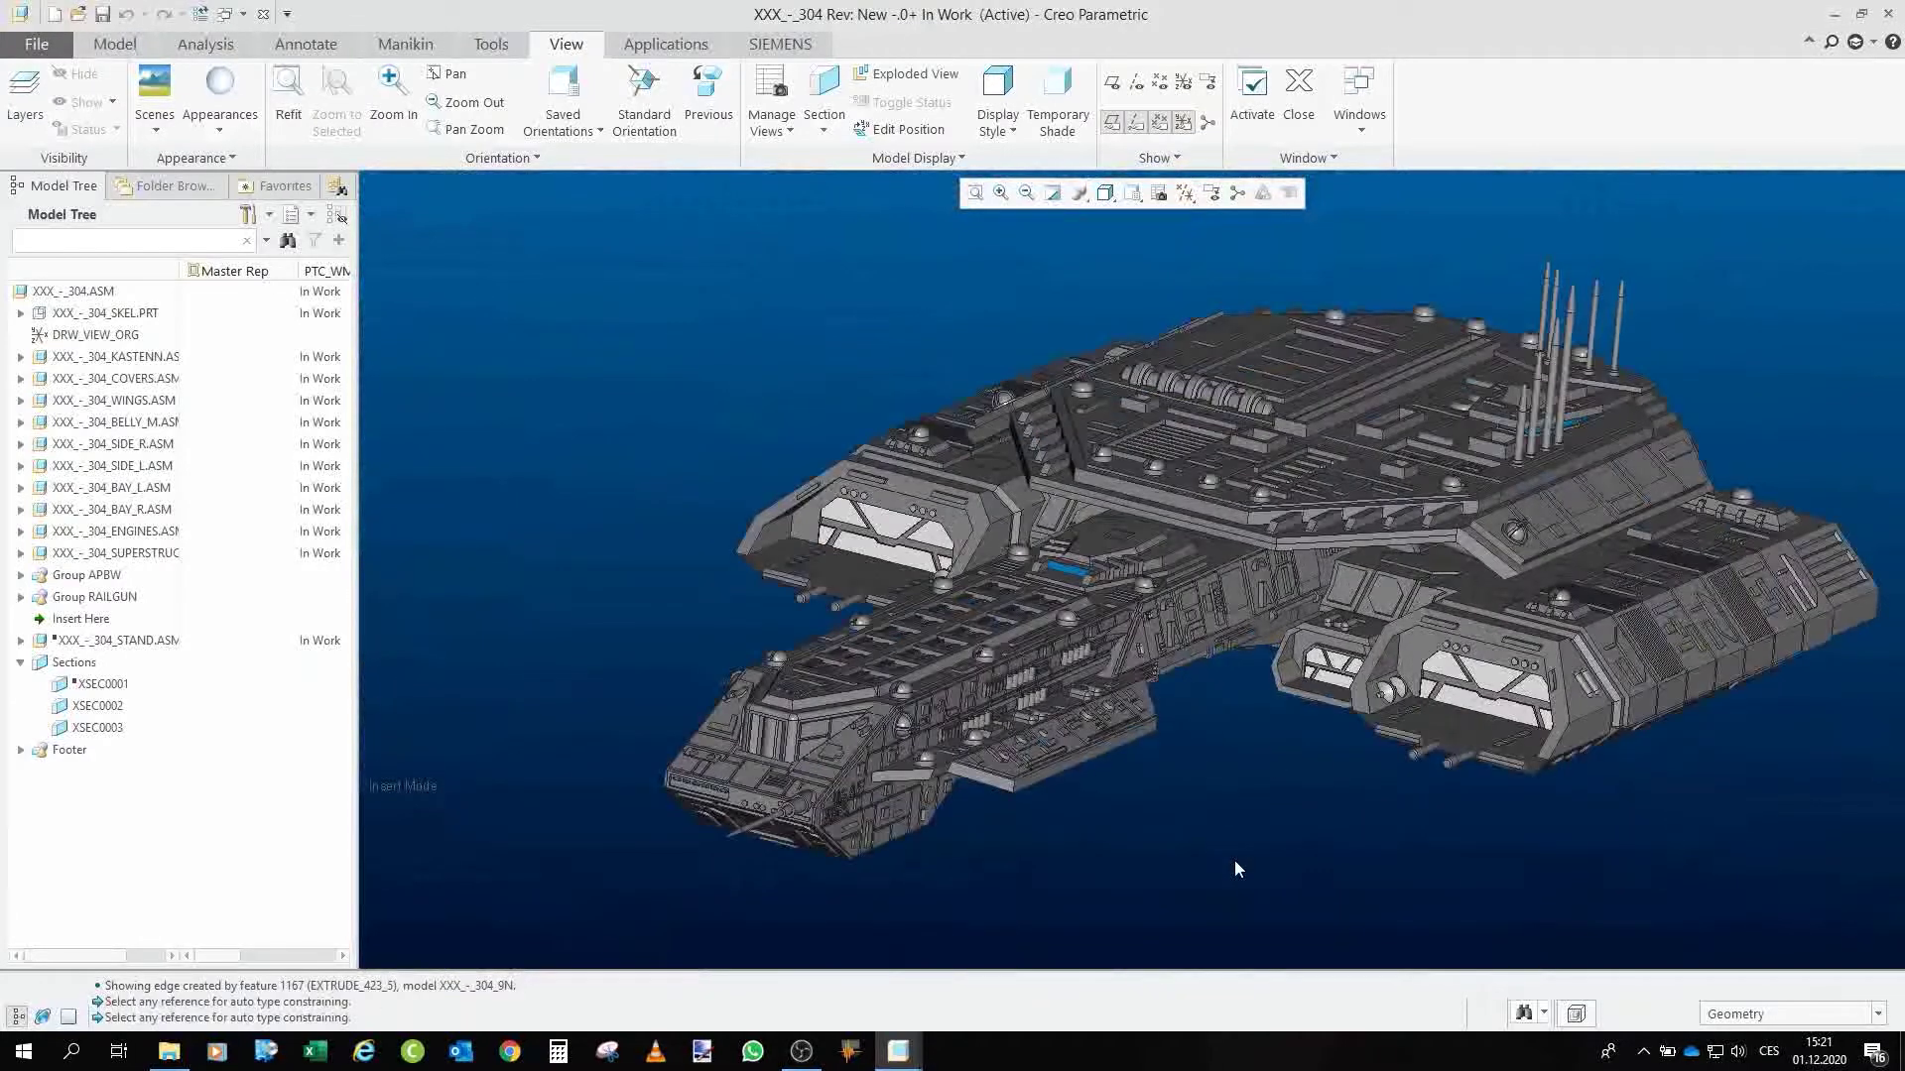